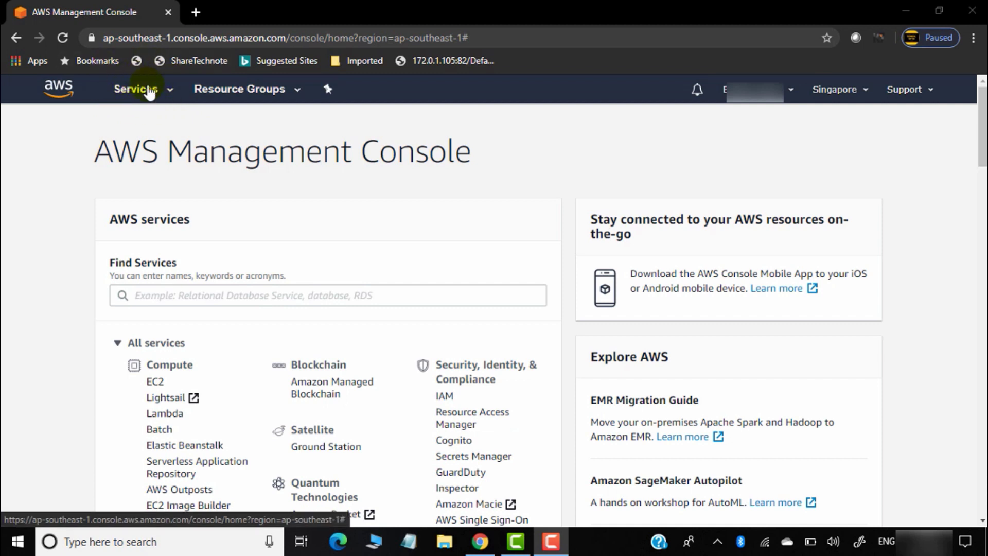
Step: Open the DynamoDB service from the Database group of AWS services
left_click(165, 93)
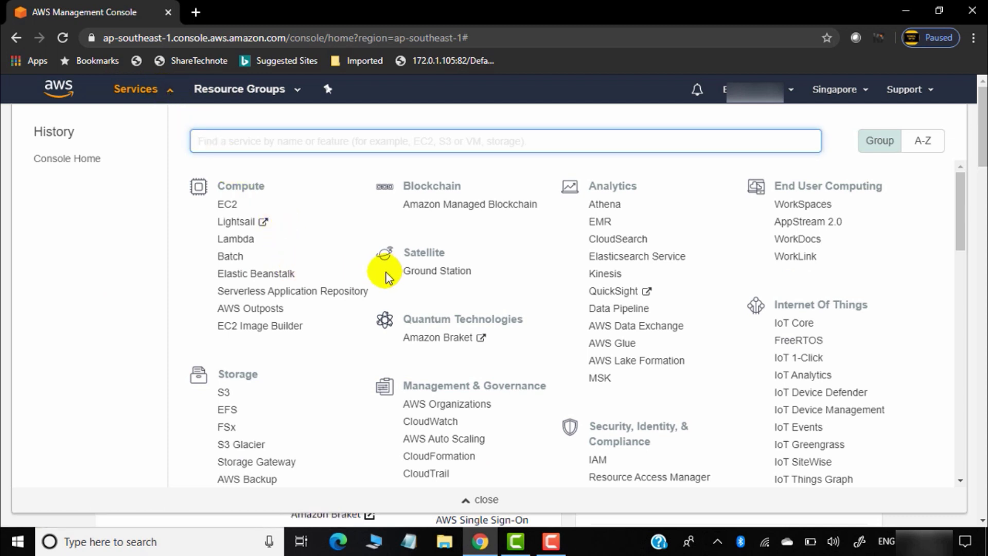
scroll(383, 274, "down", 4)
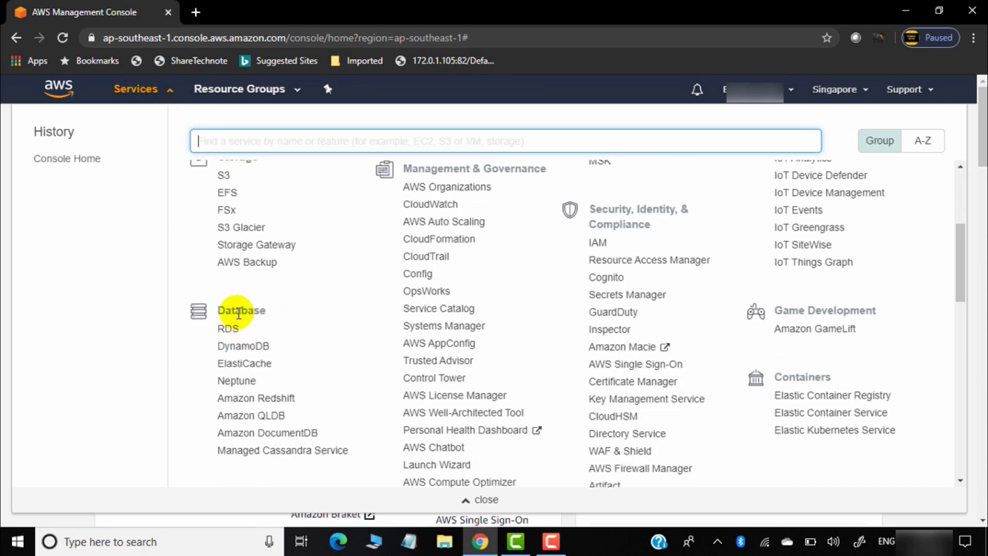
left_click(254, 354)
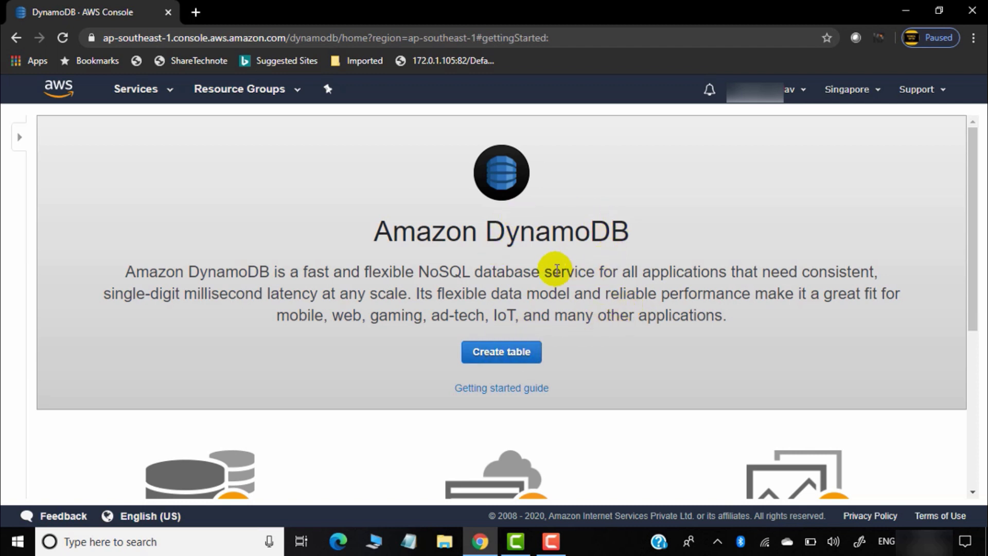
Step: Start creating a new DynamoDB table and name it Studentdata, without a space
scroll(570, 273, "down", 1)
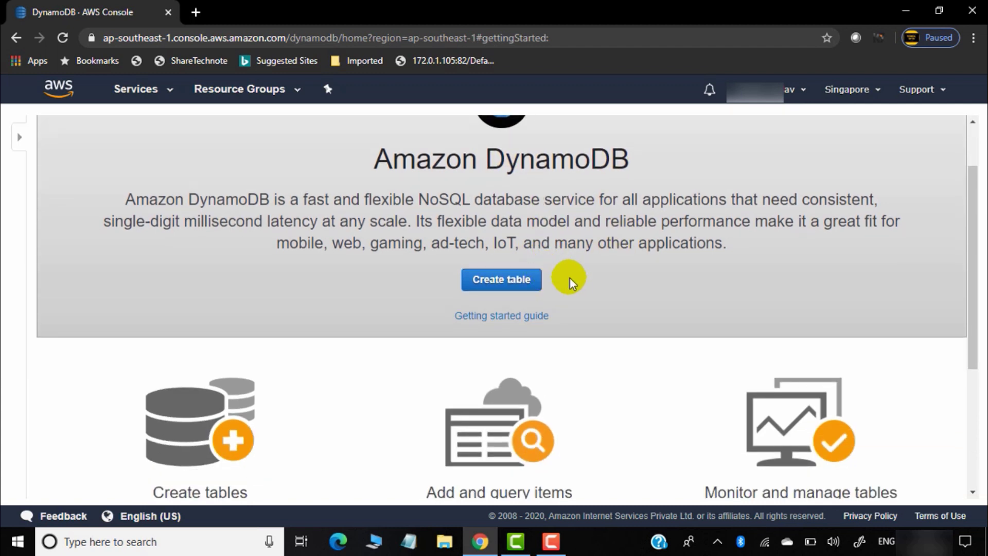
left_click(515, 286)
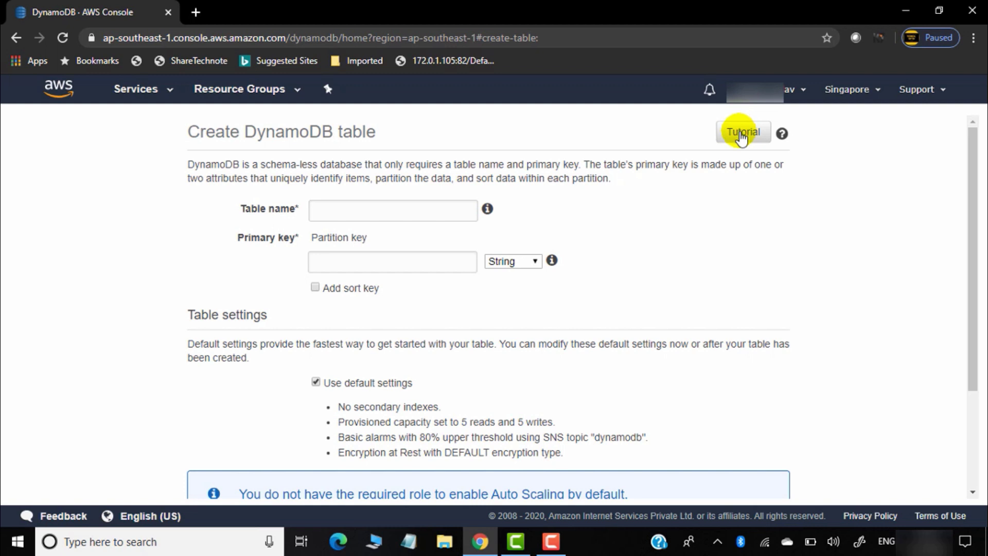
left_click(400, 212)
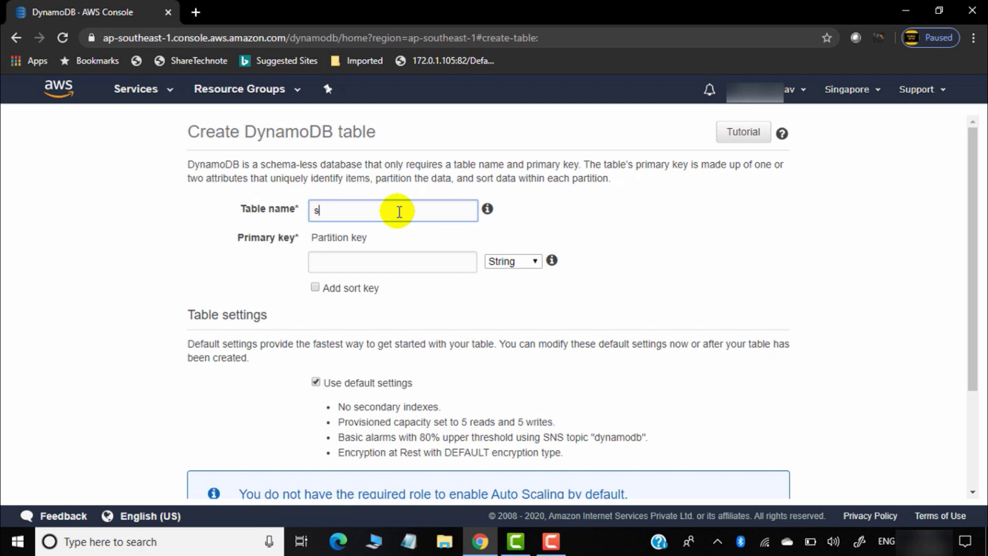
type("Student ds")
type("ta")
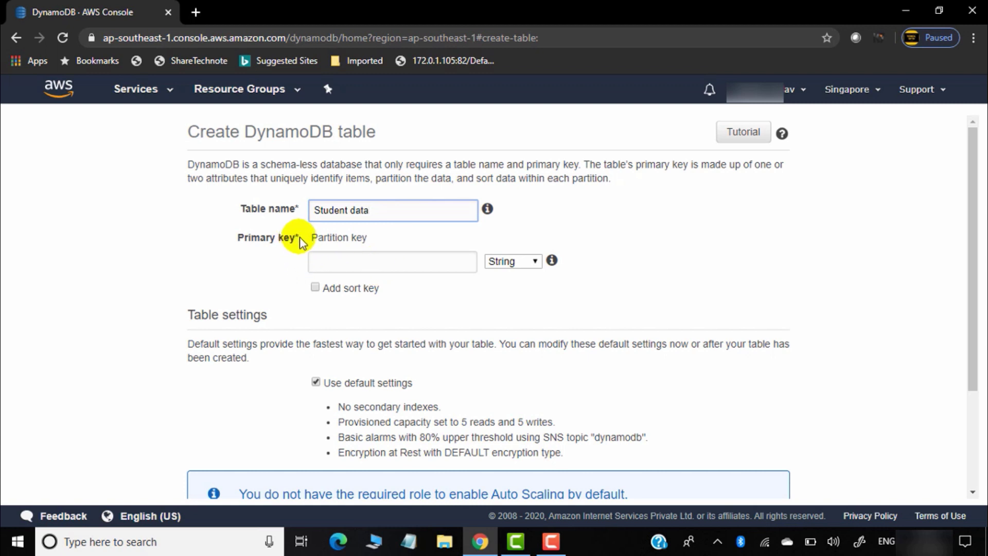
left_click(362, 264)
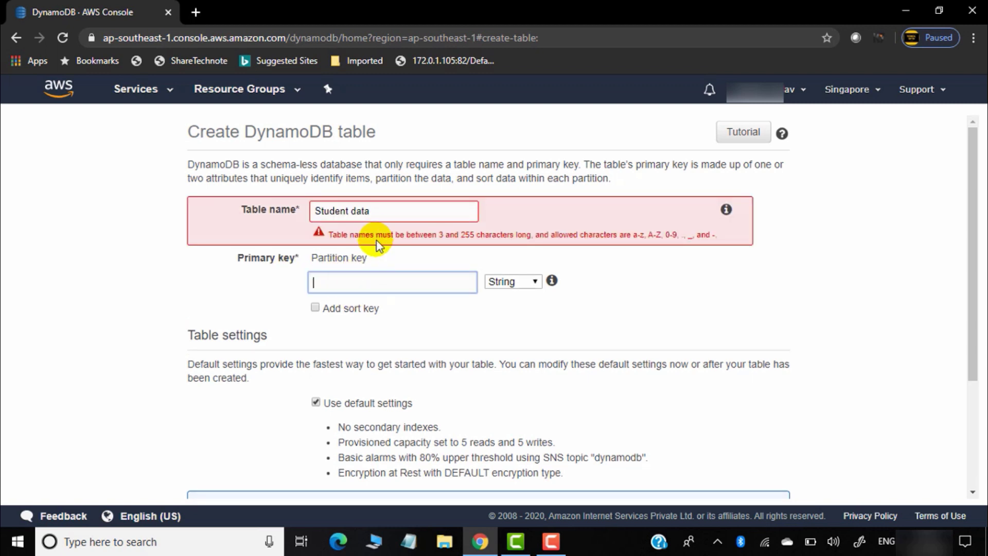
left_click(352, 212)
key("BackSpace")
left_click(651, 284)
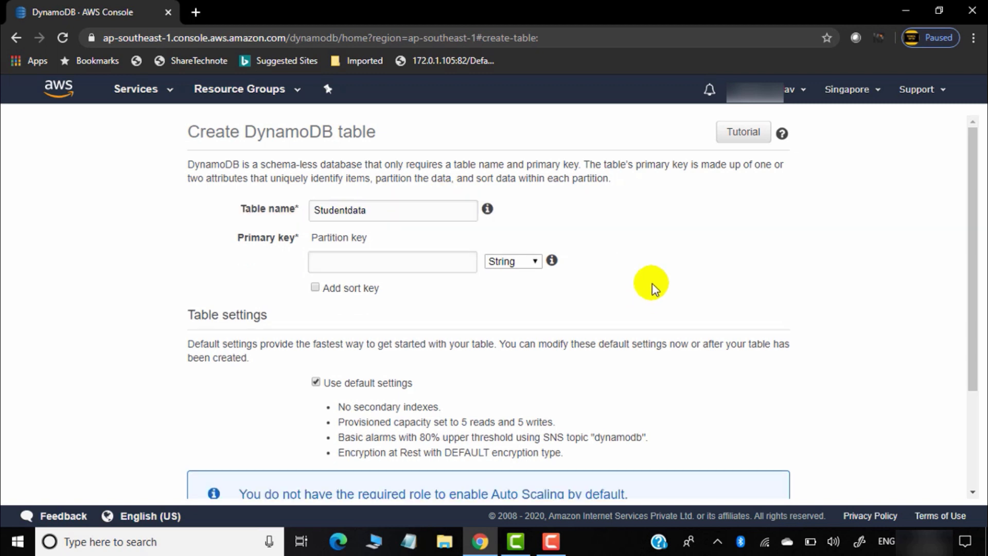
Step: Define the table's partition key as RollNumber with the Number data type
left_click(356, 263)
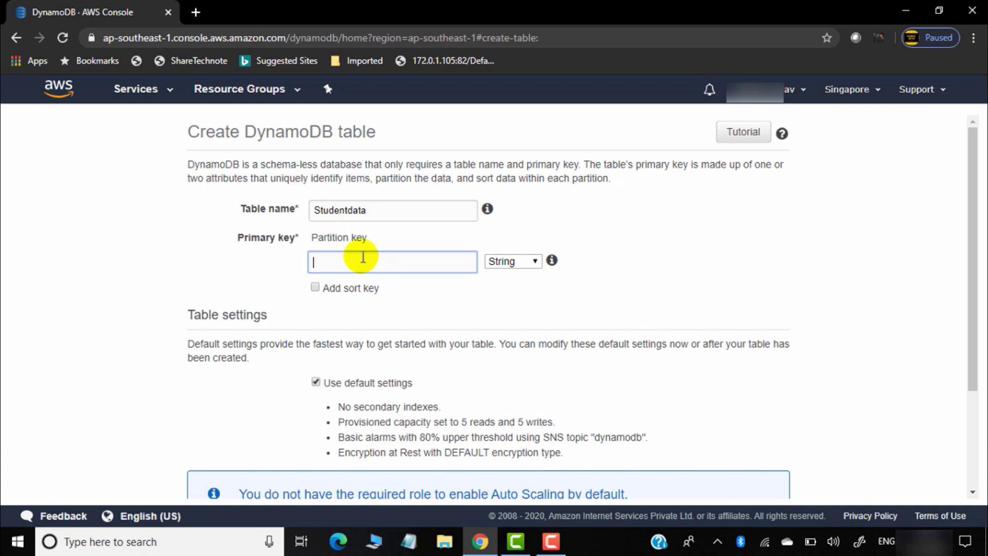
type("Rollno")
key("BackSpace")
type("umber")
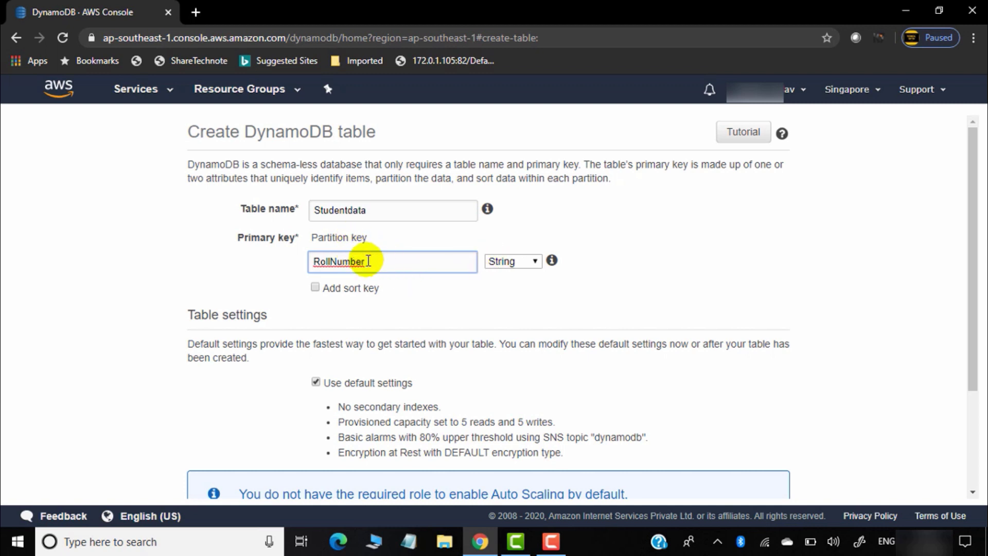
left_click(535, 264)
left_click(518, 328)
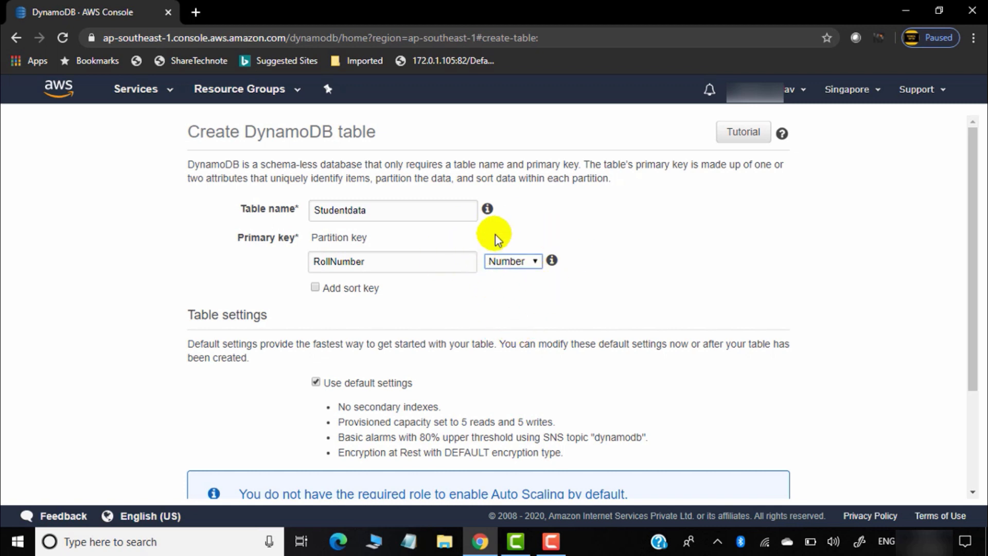
left_click(523, 263)
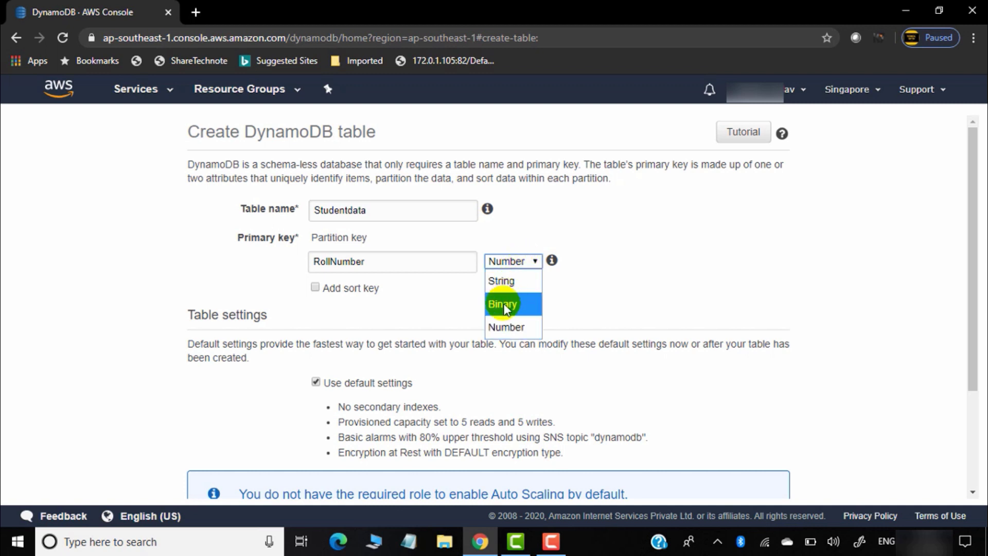
left_click(631, 274)
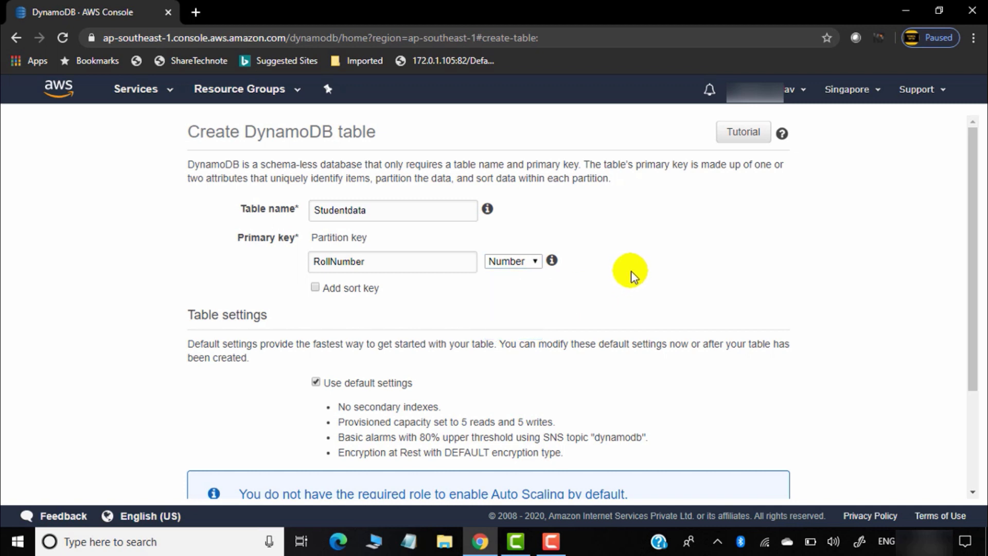
left_click(532, 262)
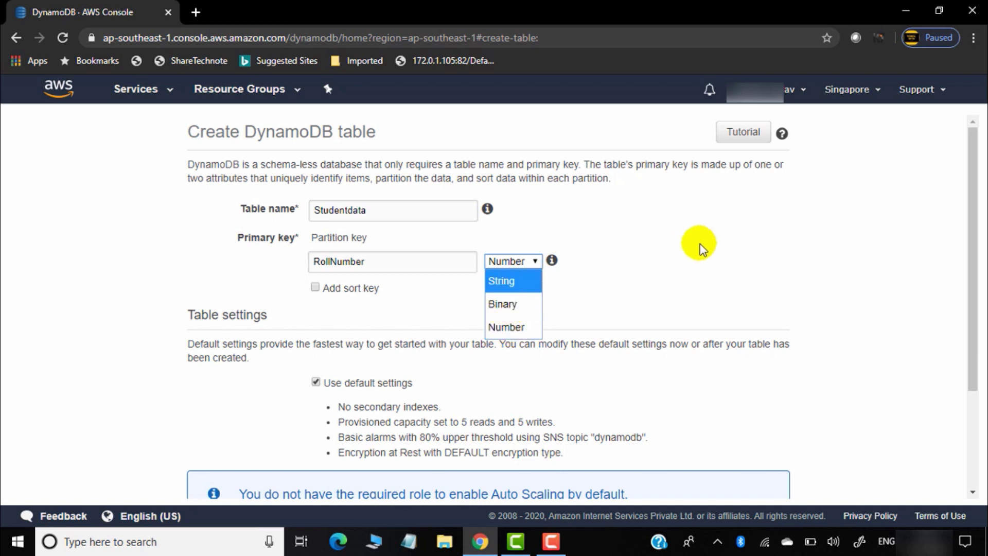
Step: Turn off the default table settings to expose the secondary index, capacity mode and auto scaling options
scroll(702, 245, "down", 3)
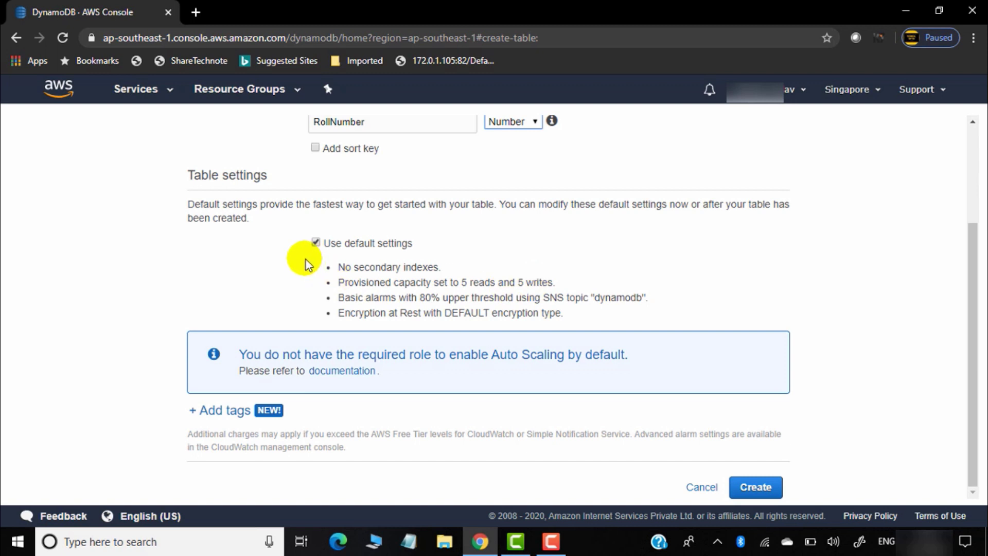
left_click(316, 243)
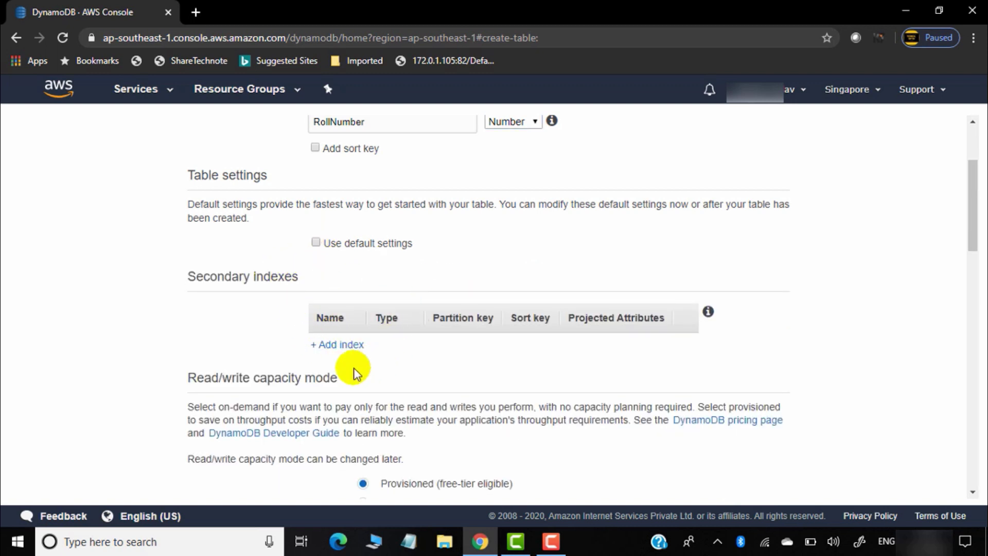
scroll(445, 371, "down", 2)
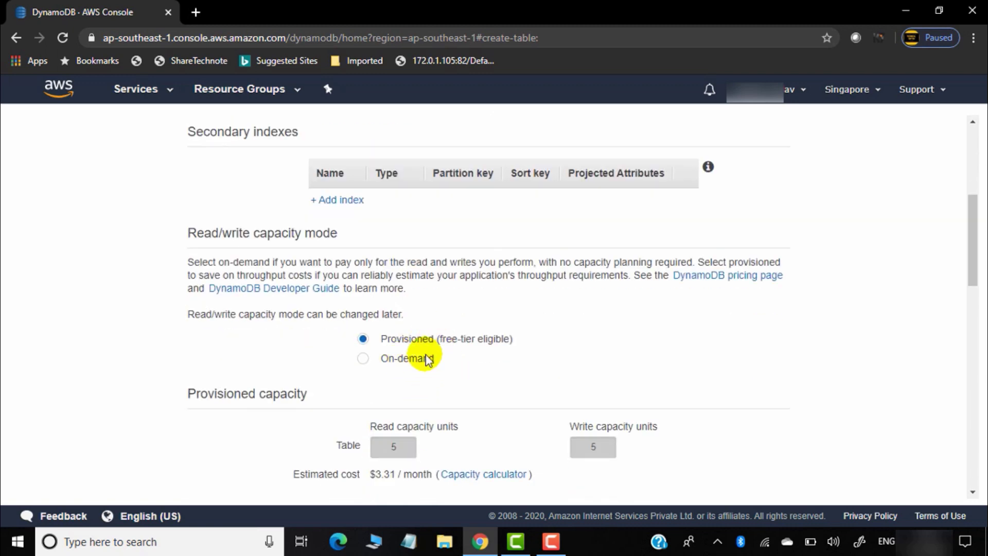
scroll(412, 345, "down", 3)
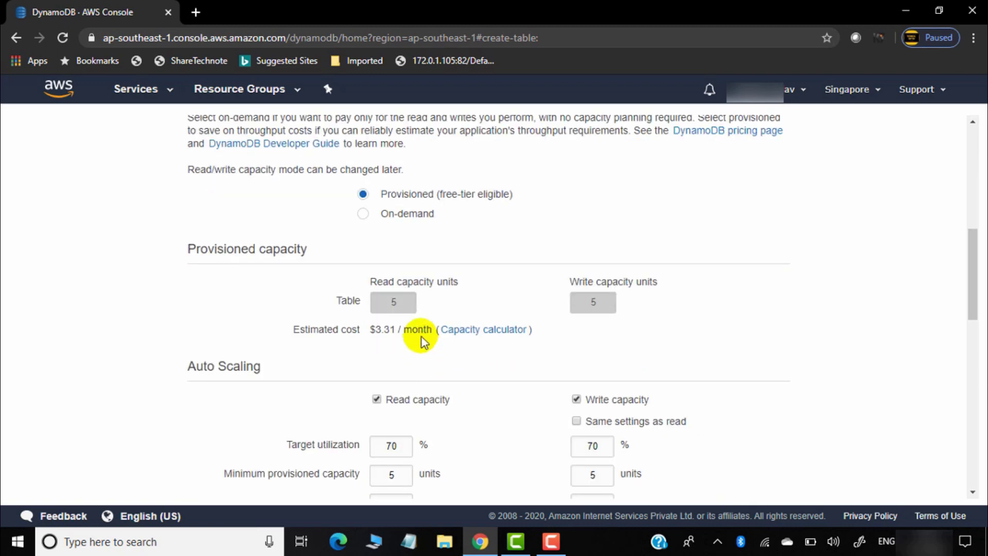
Step: Compare the On-demand and Provisioned read/write capacity modes, ending on Provisioned (free-tier eligible)
left_click(363, 215)
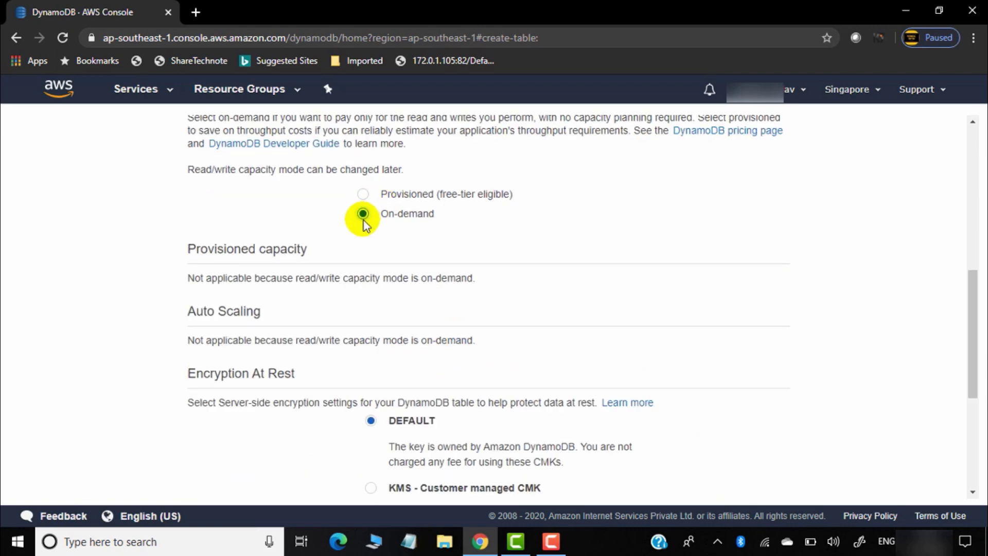
left_click(363, 194)
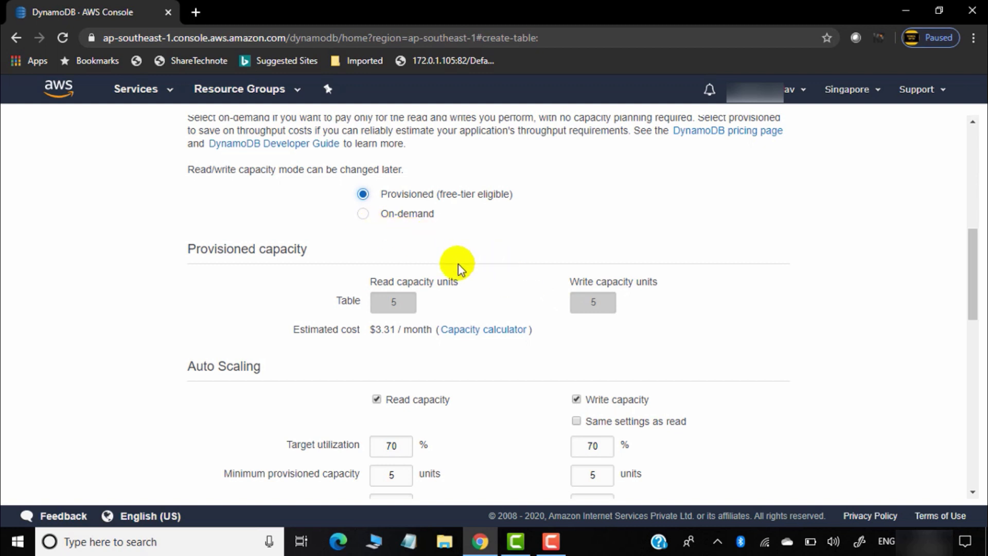
left_click(368, 214)
scroll(391, 309, "down", 1)
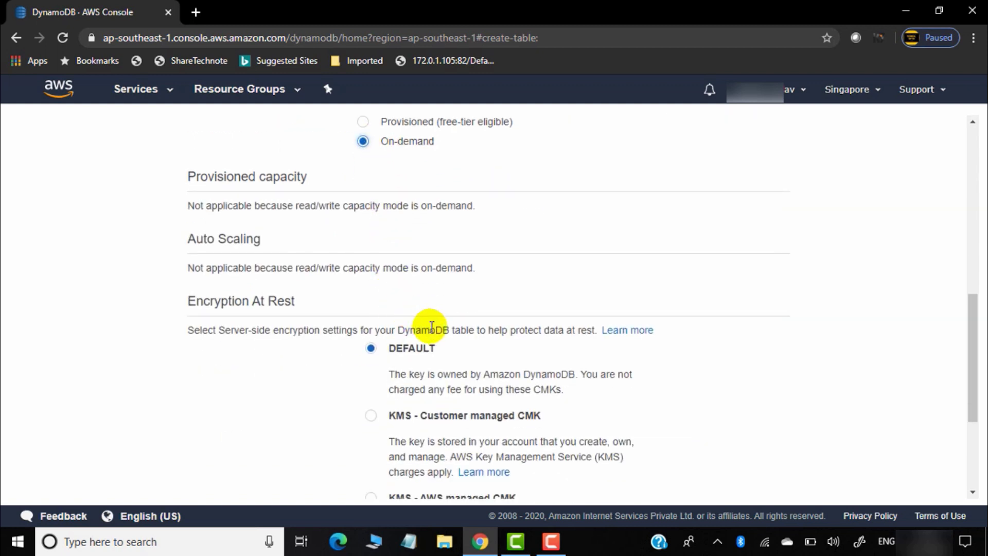
scroll(428, 327, "down", 3)
scroll(437, 329, "up", 3)
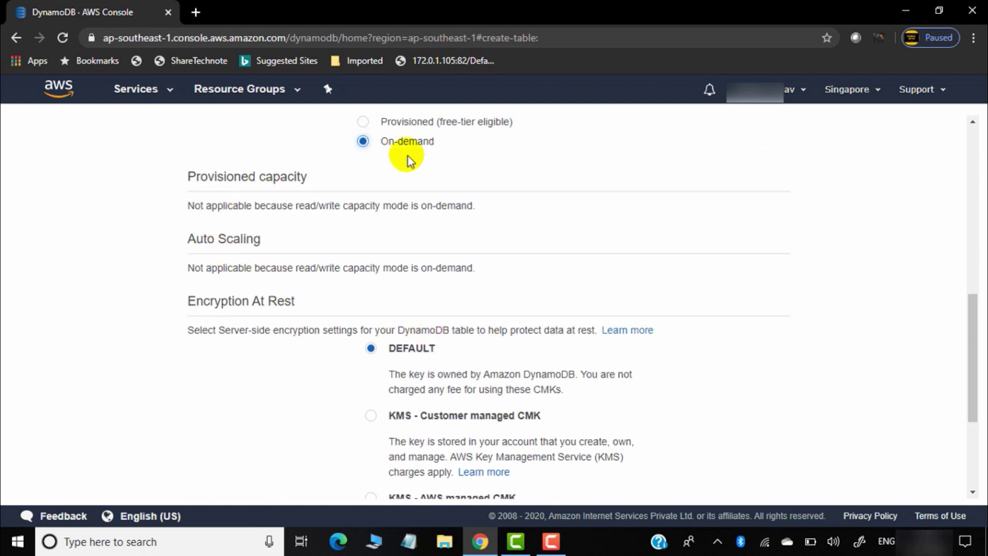
left_click(364, 122)
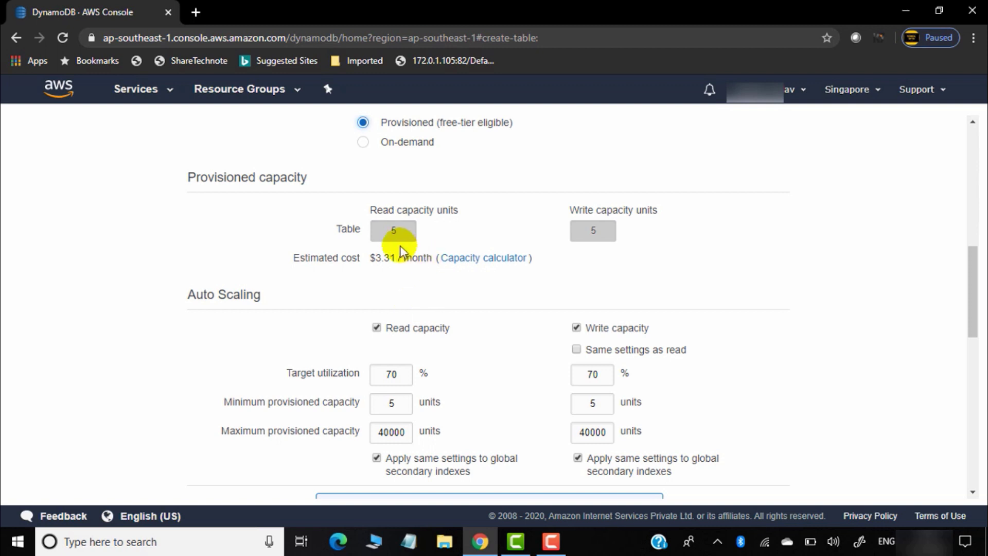
Step: Open the capacity calculator for the provisioned capacity and set the average item size to 1000 KB
left_click(495, 258)
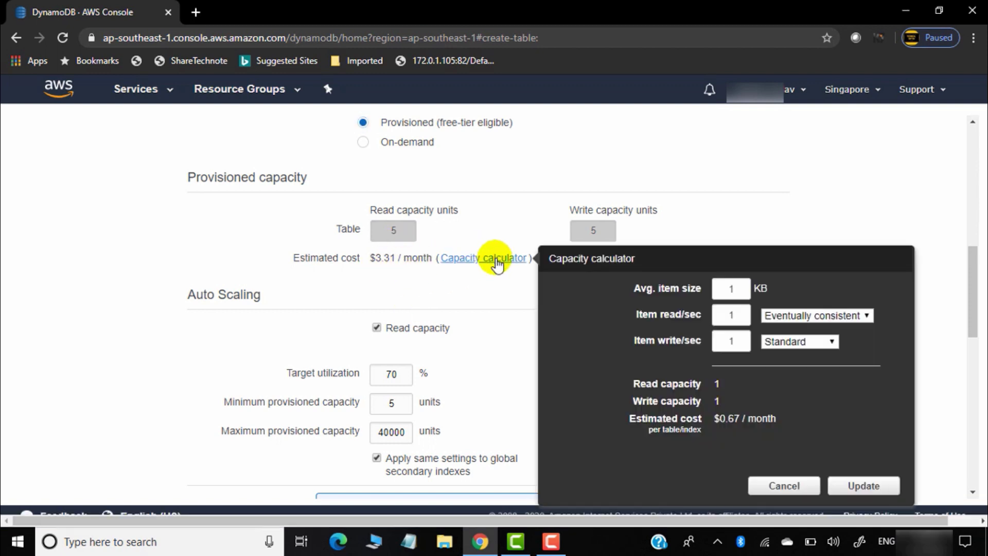
left_click(742, 290)
type("1000")
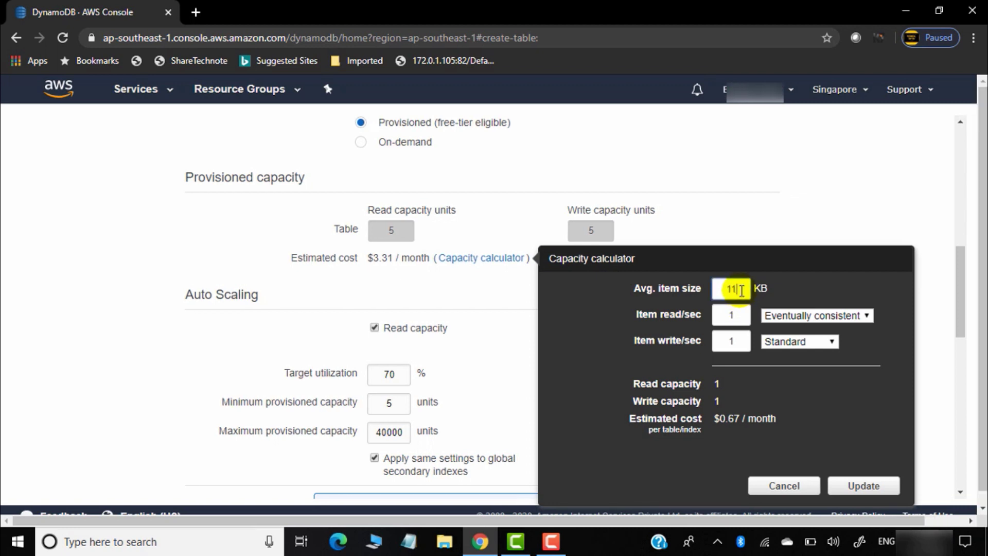
key("BackSpace")
key("BackSpace")
key("BackSpace")
type("000")
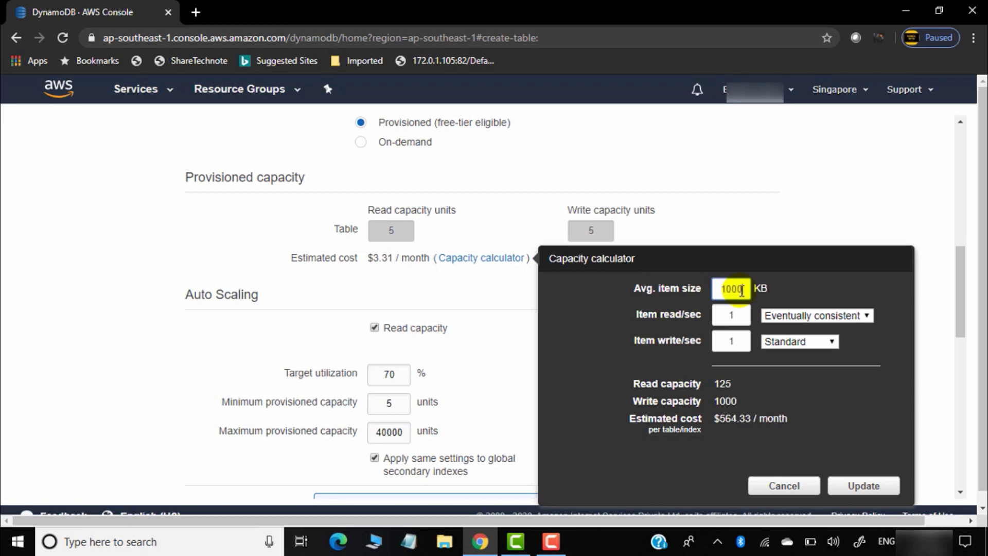
Step: Set both the item reads and the item writes per second to 1000 in the capacity calculator
left_click(736, 316)
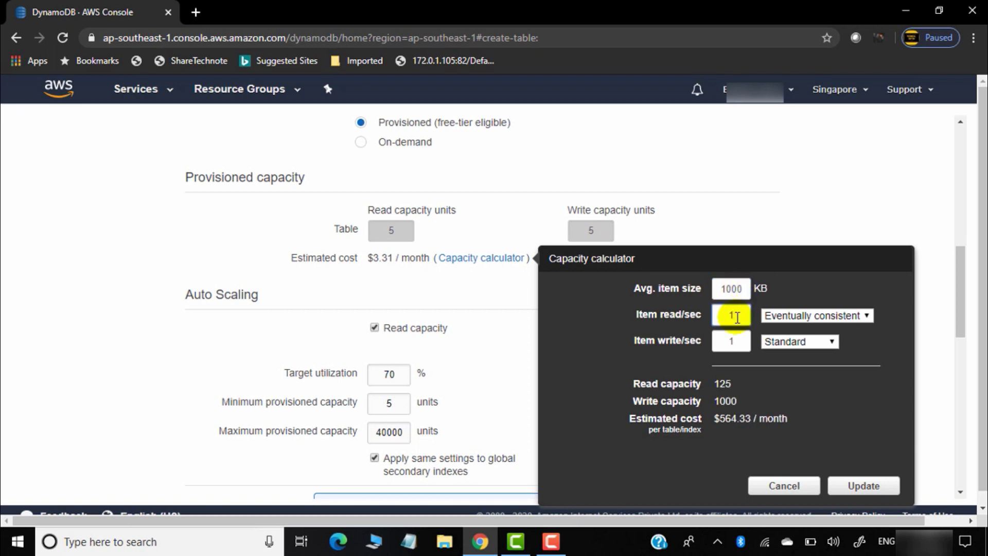
type("1000")
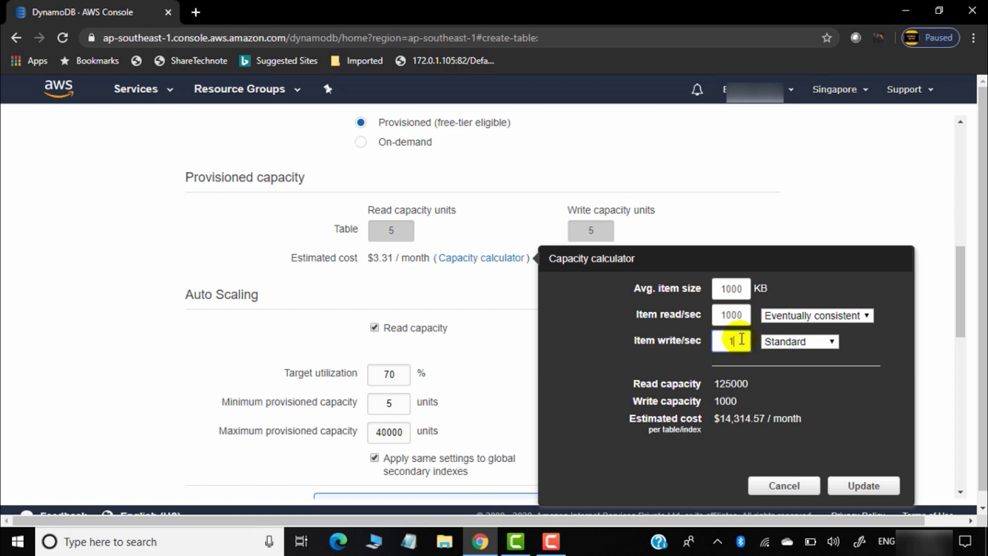
type("000")
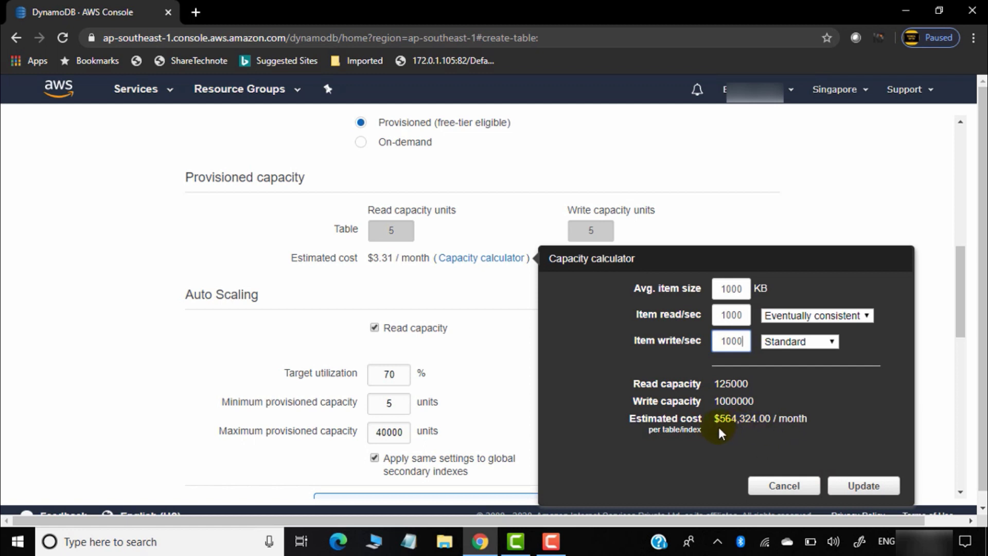
Step: Set the average item size in the capacity calculator to 1 KB
left_click(733, 288)
key("BackSpace")
key("BackSpace")
key("BackSpace")
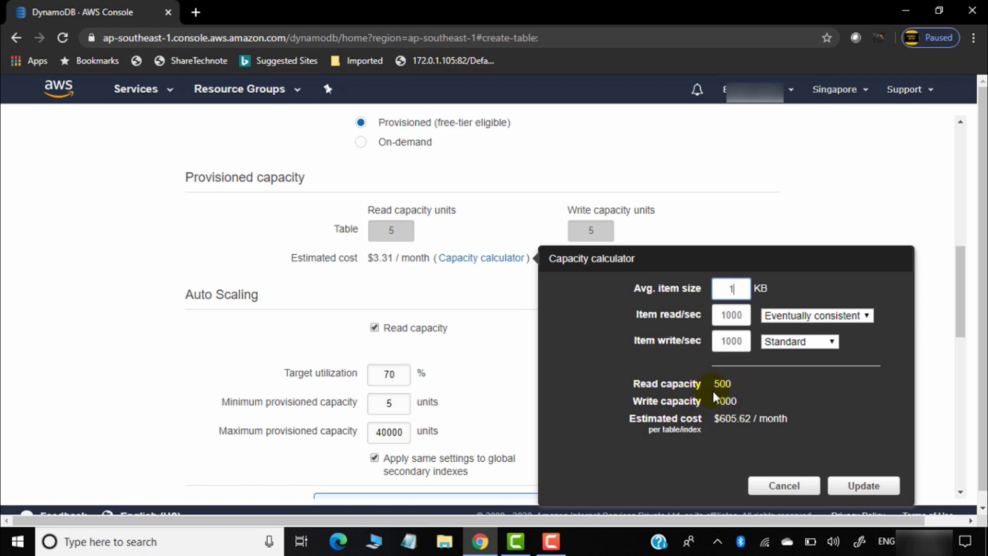
Step: Set the read consistency for the item reads per second to Transactional
left_click(863, 315)
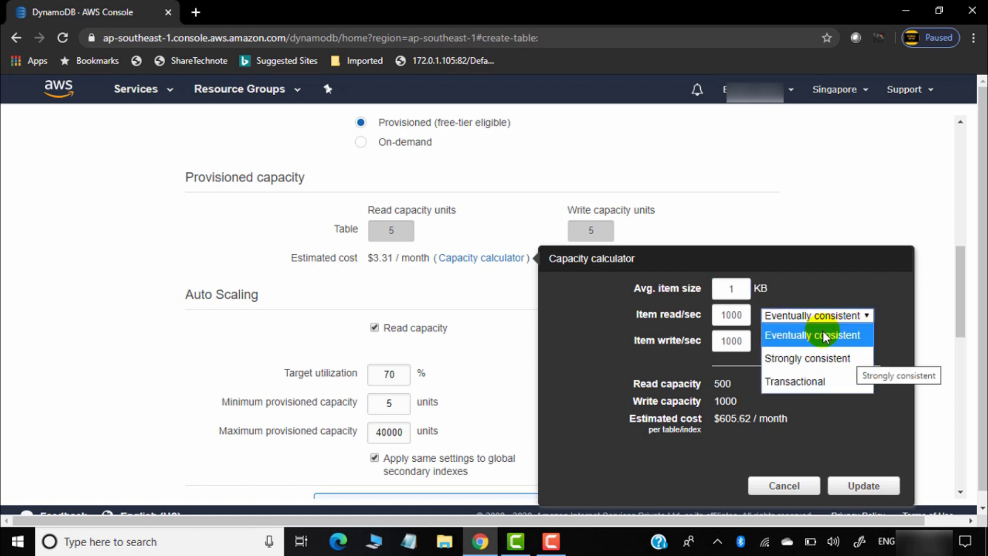
left_click(808, 381)
left_click(850, 315)
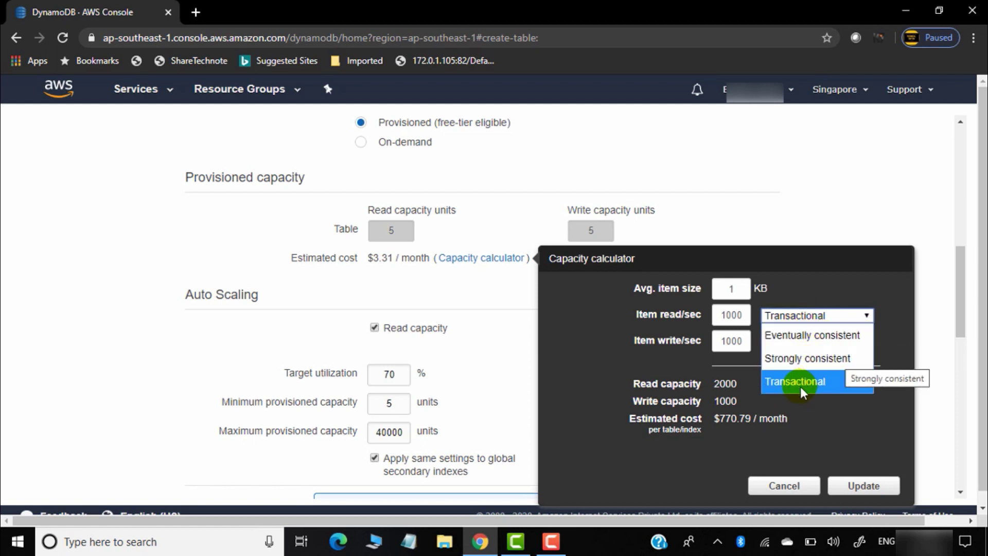
left_click(838, 276)
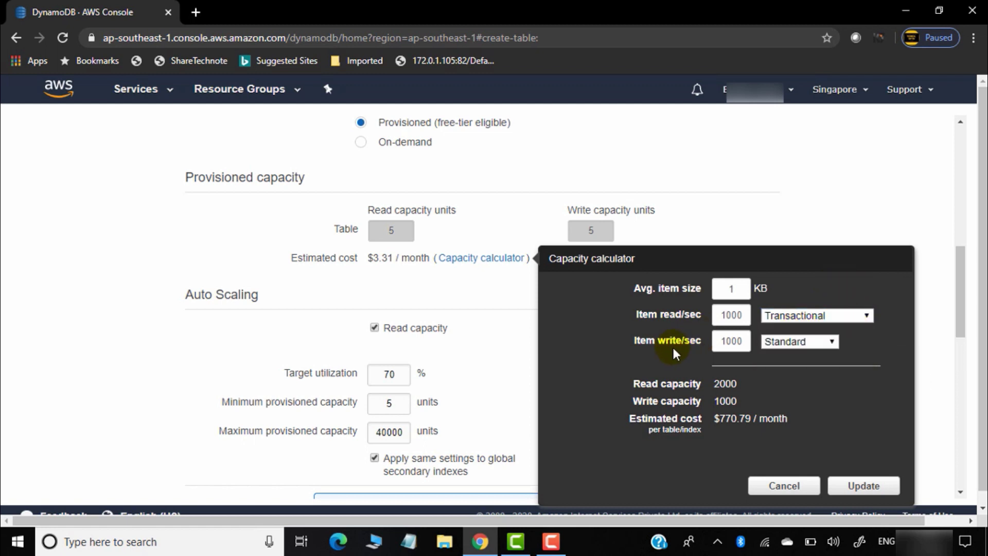
Step: Check the consistency options for the item writes per second and close the capacity calculator without updating the capacity
left_click(817, 342)
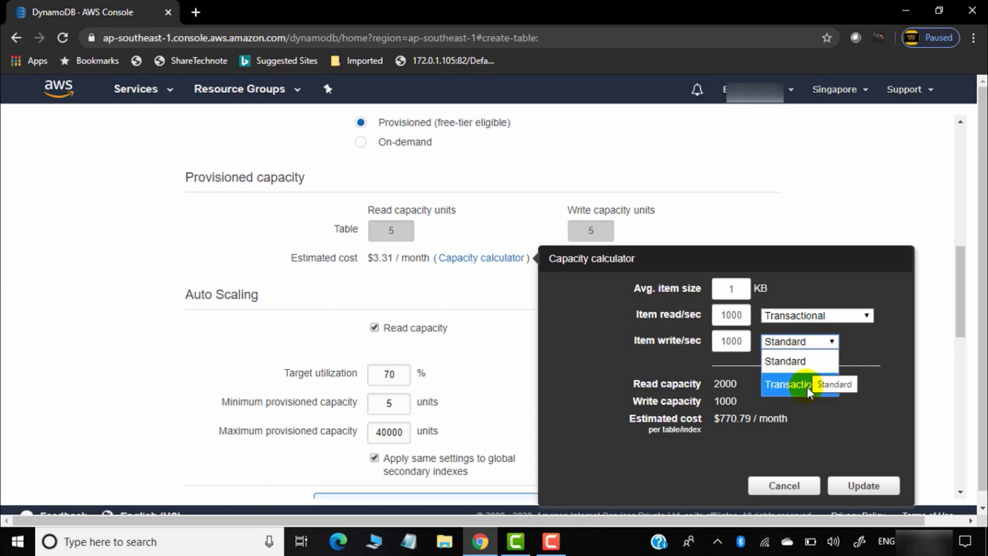
left_click(875, 354)
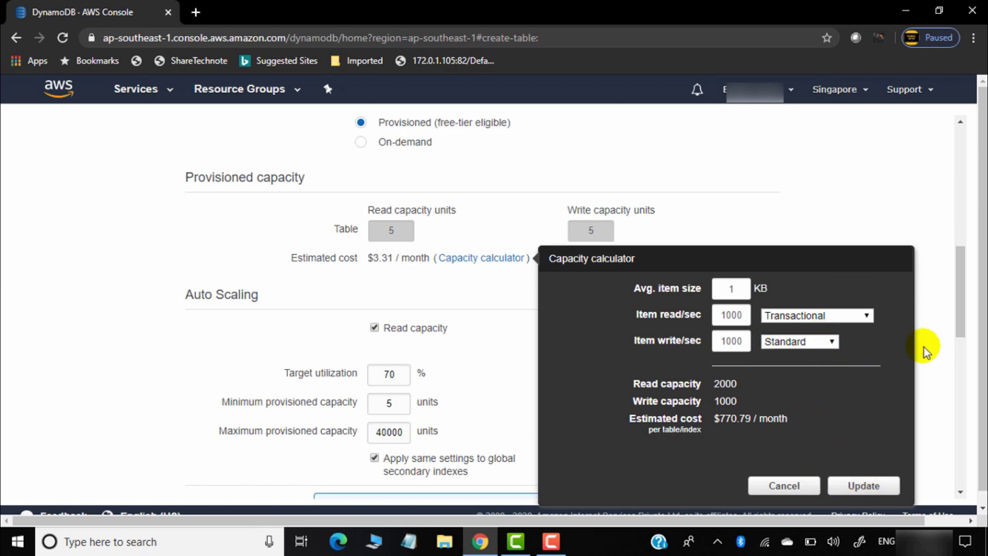
left_click(868, 215)
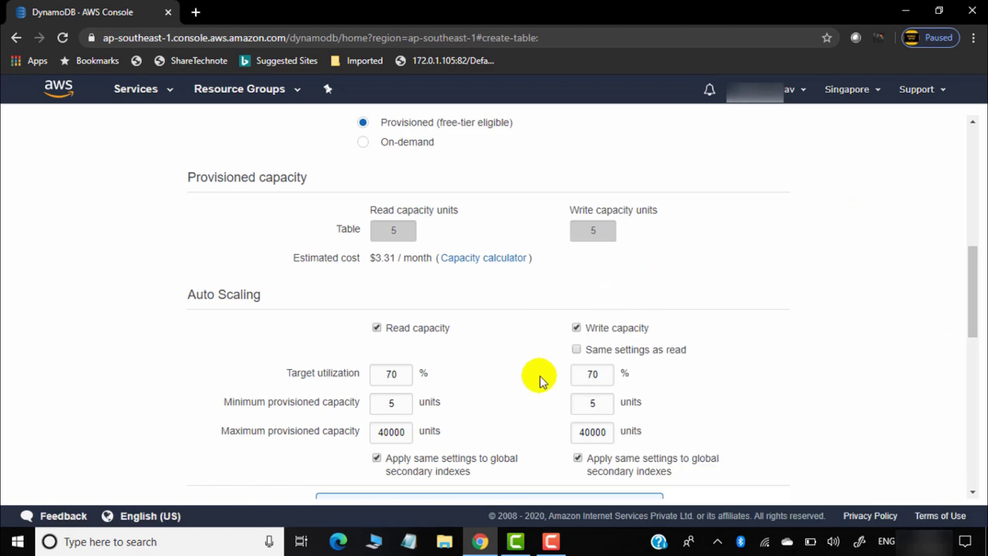
Step: Set the minimum provisioned read capacity for auto scaling to 1000 units, and return it to 5 units
scroll(540, 376, "down", 1)
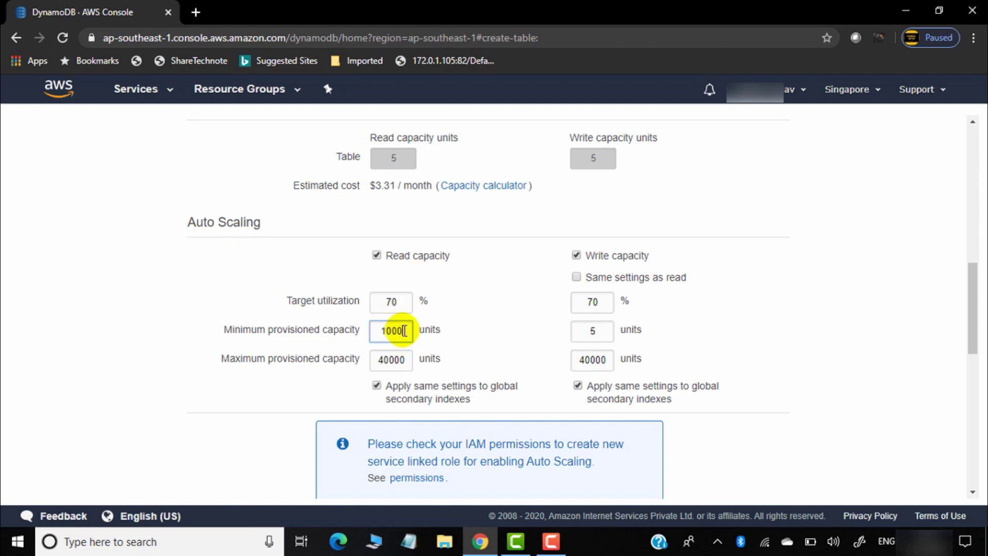
left_click(459, 324)
scroll(532, 325, "down", 1)
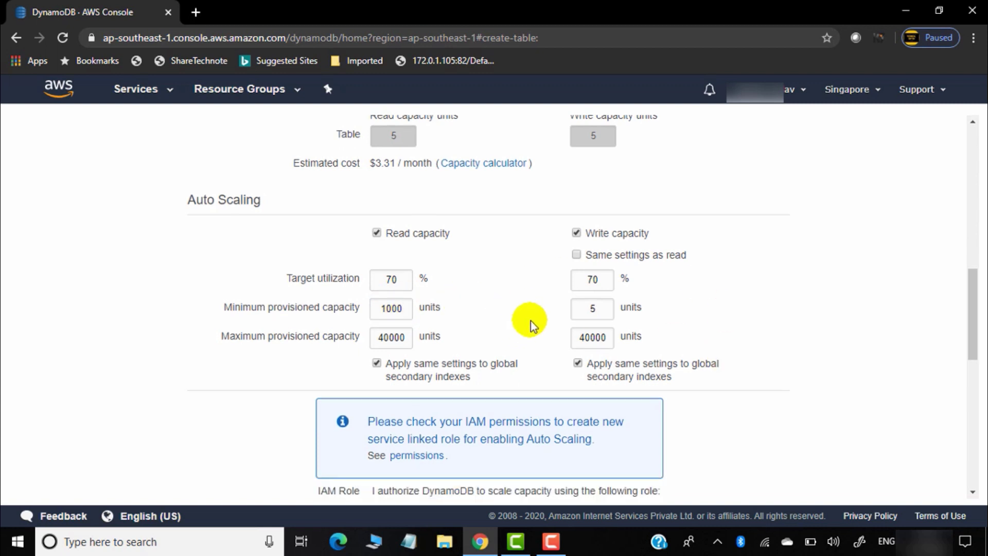
scroll(533, 326, "down", 2)
left_click(403, 186)
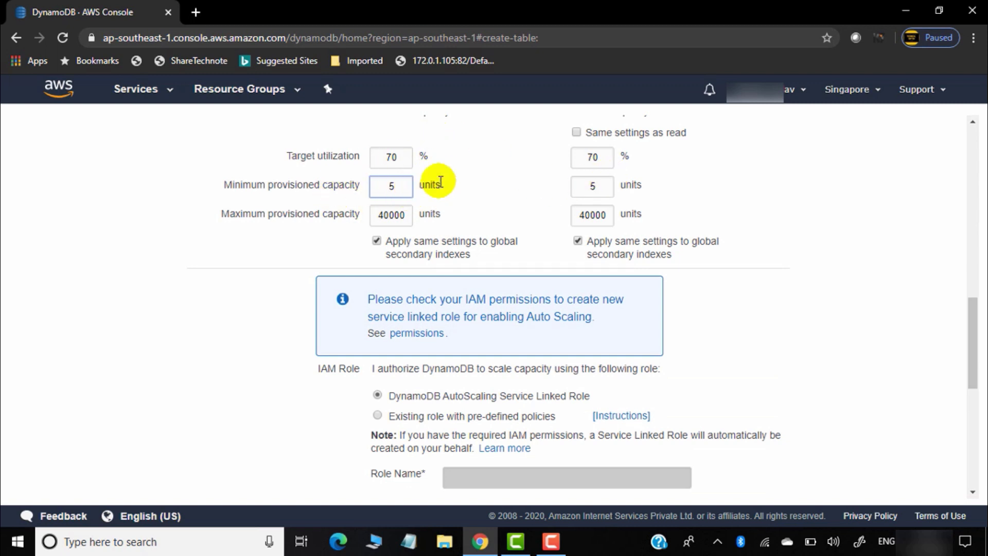
Step: Try to set the minimum provisioned read capacity for auto scaling to 50000 units
scroll(412, 219, "down", 1)
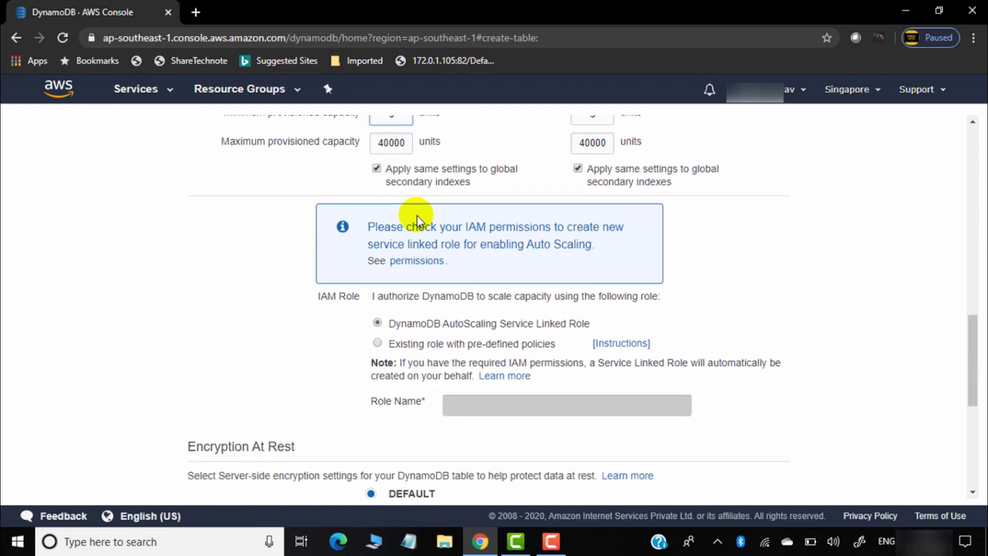
scroll(402, 216, "up", 2)
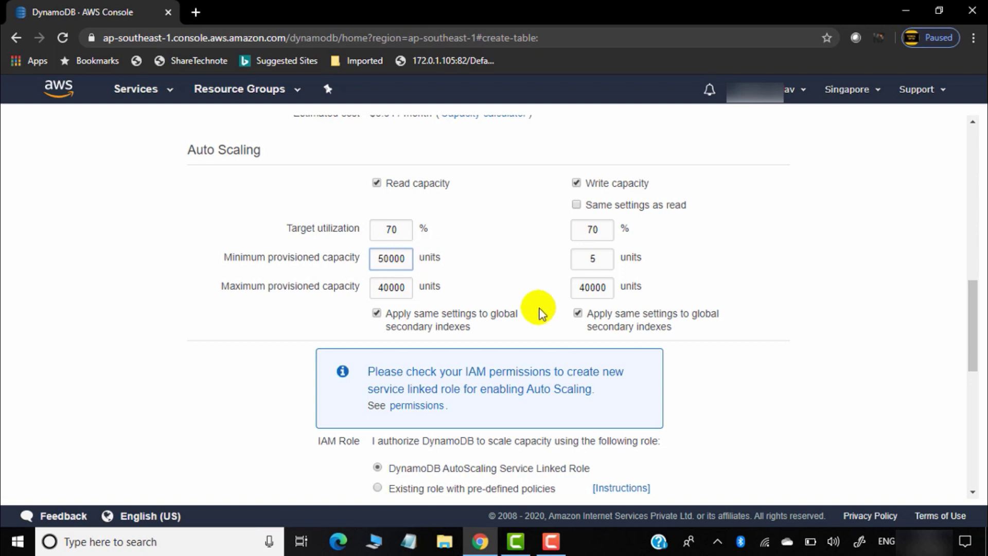
left_click(530, 293)
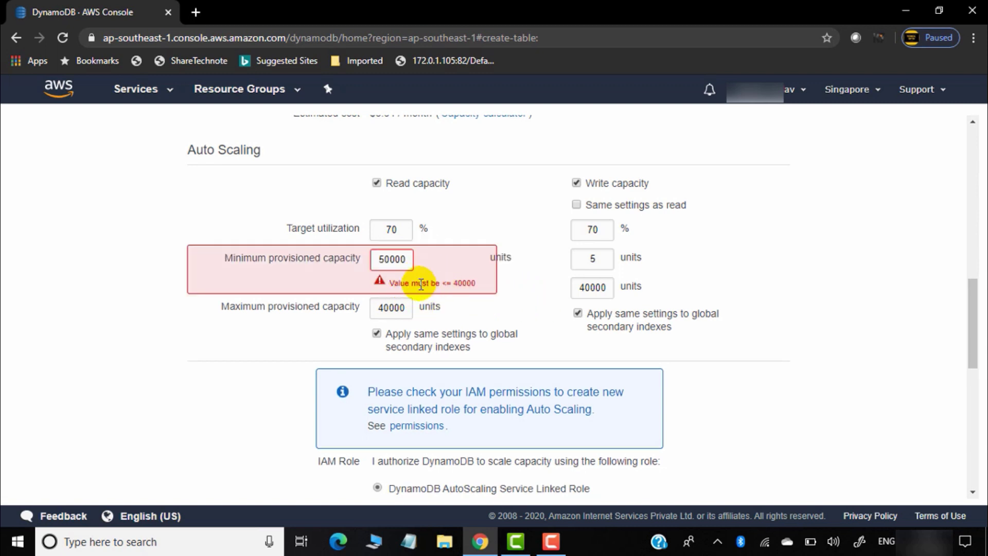
Step: Set the minimum provisioned read capacity for auto scaling back to 5 units
left_click(407, 260)
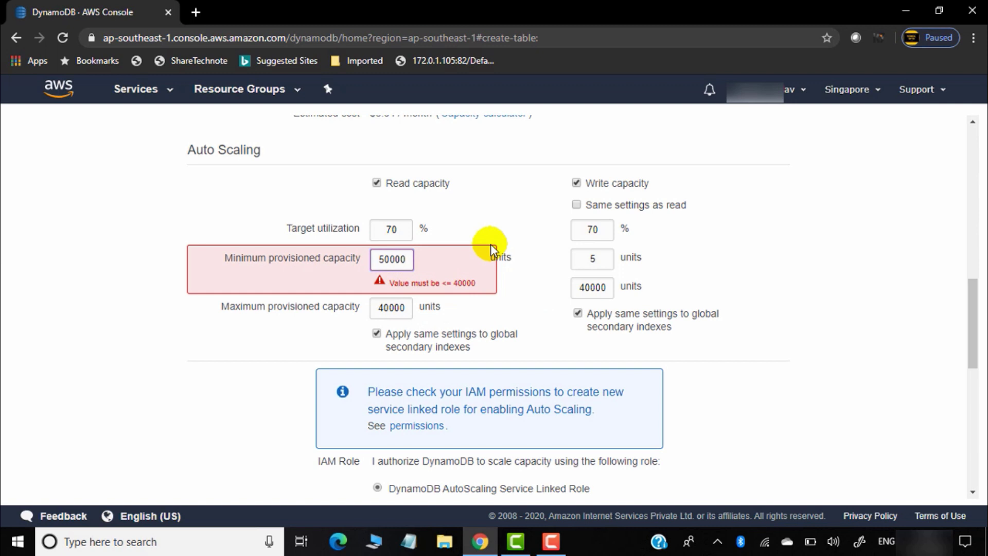
key("BackSpace")
key("BackSpace")
key("BackSpace")
key("BackSpace")
left_click(842, 229)
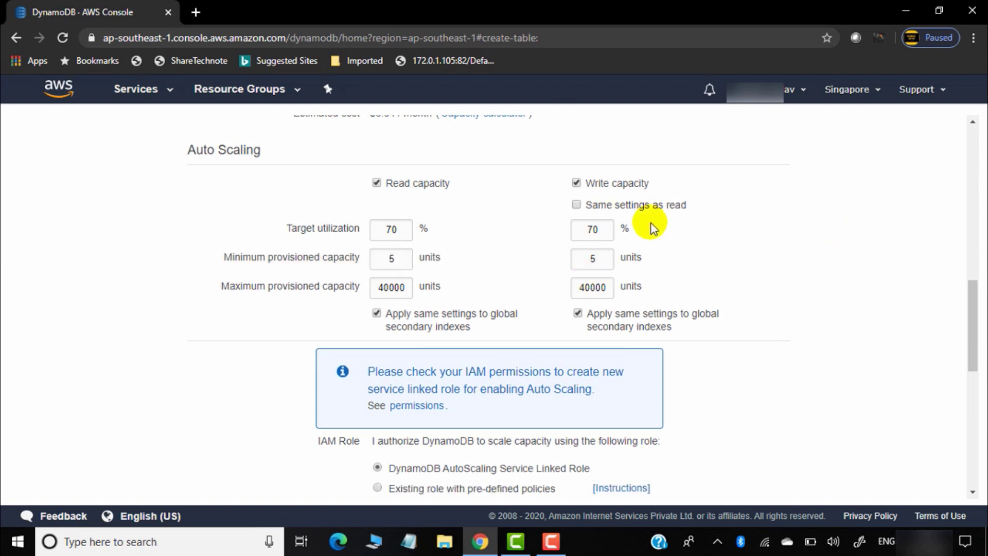
Step: Examine the auto scaling IAM role settings and the Encryption At Rest options for the new table
scroll(700, 255, "down", 7)
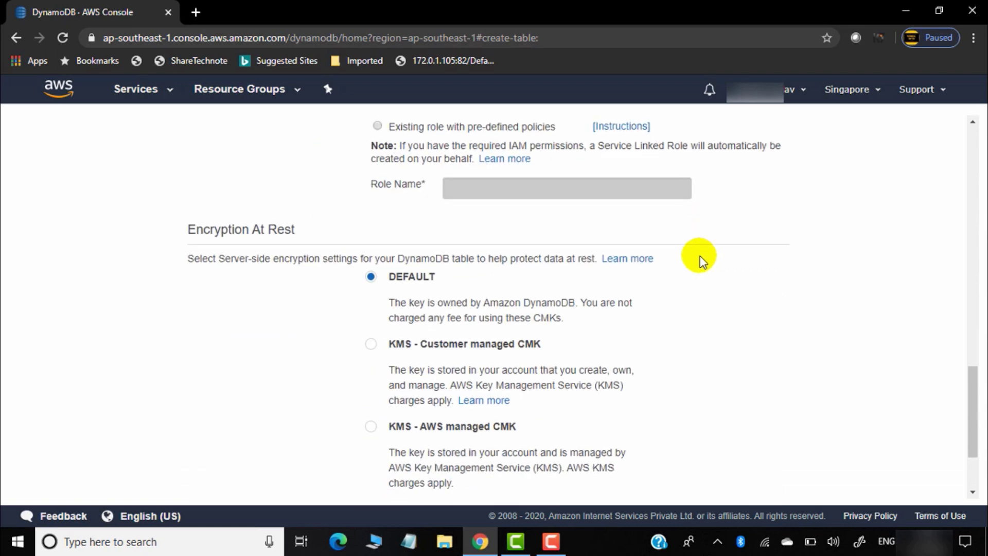
scroll(703, 262, "down", 3)
scroll(701, 262, "up", 7)
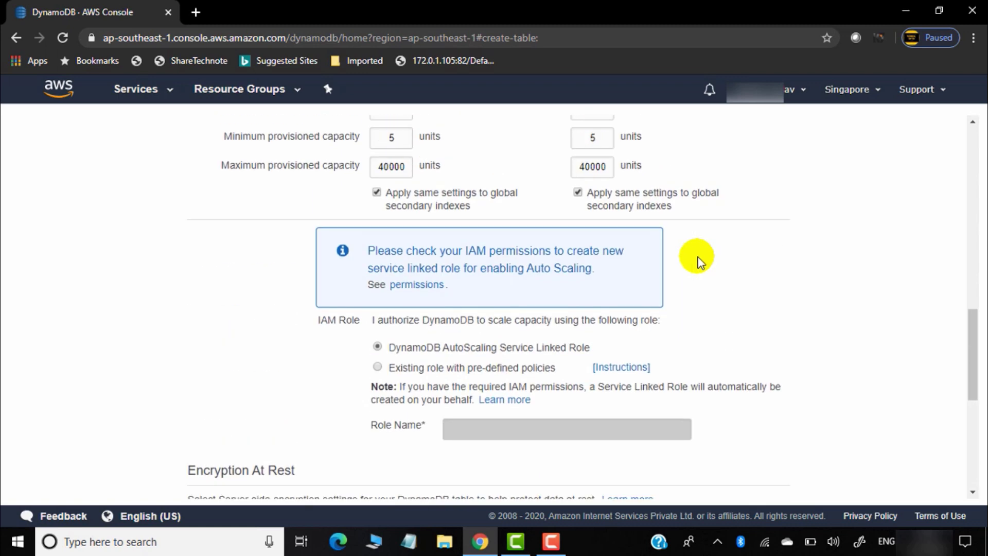
scroll(698, 258, "down", 5)
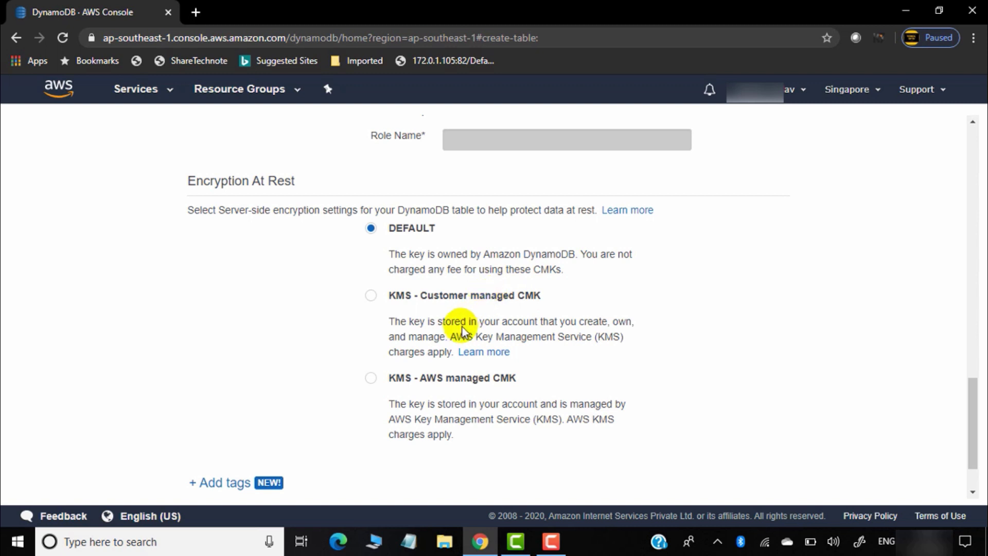
scroll(406, 322, "down", 1)
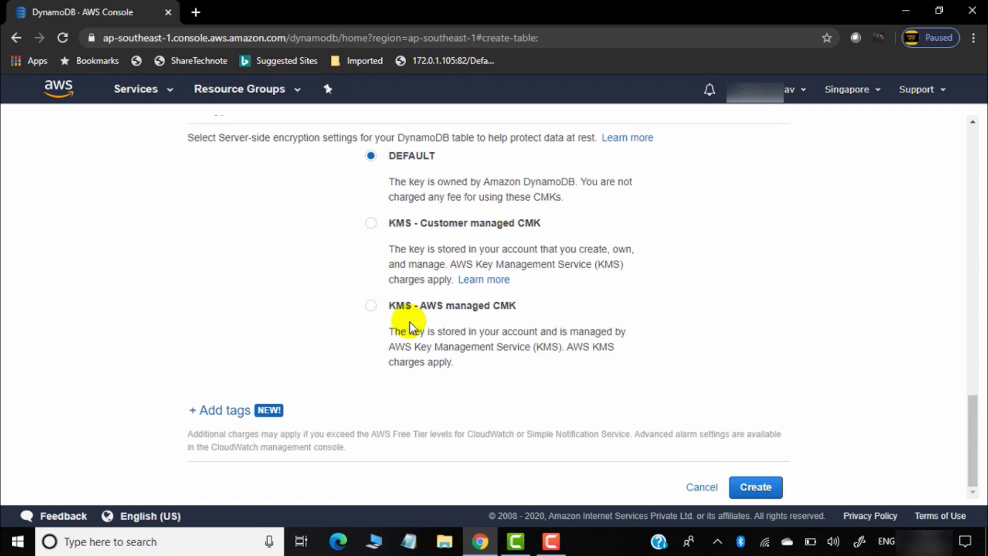
scroll(410, 324, "up", 3)
scroll(403, 345, "down", 1)
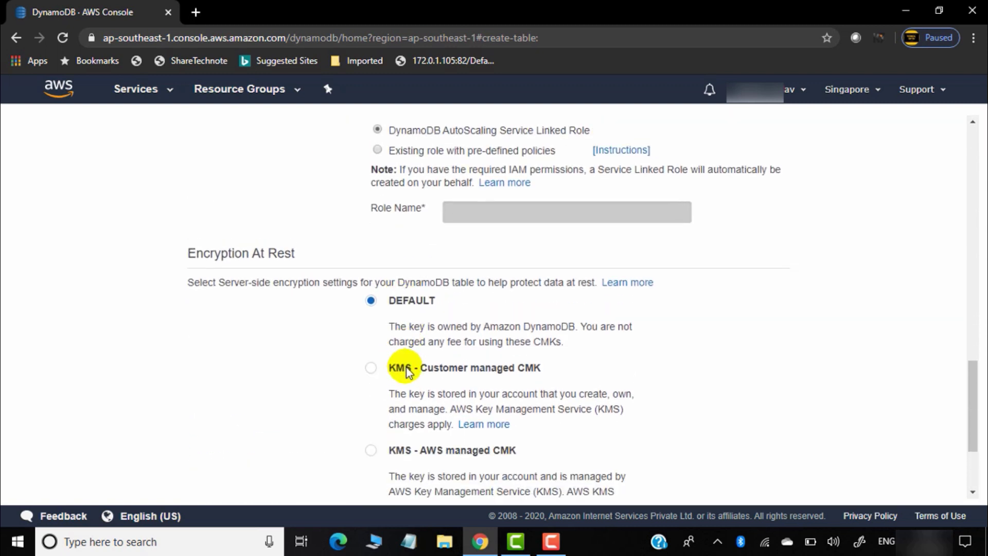
scroll(394, 360, "down", 2)
Step: Switch the Studentdata table to the default settings and create it
scroll(409, 239, "up", 10)
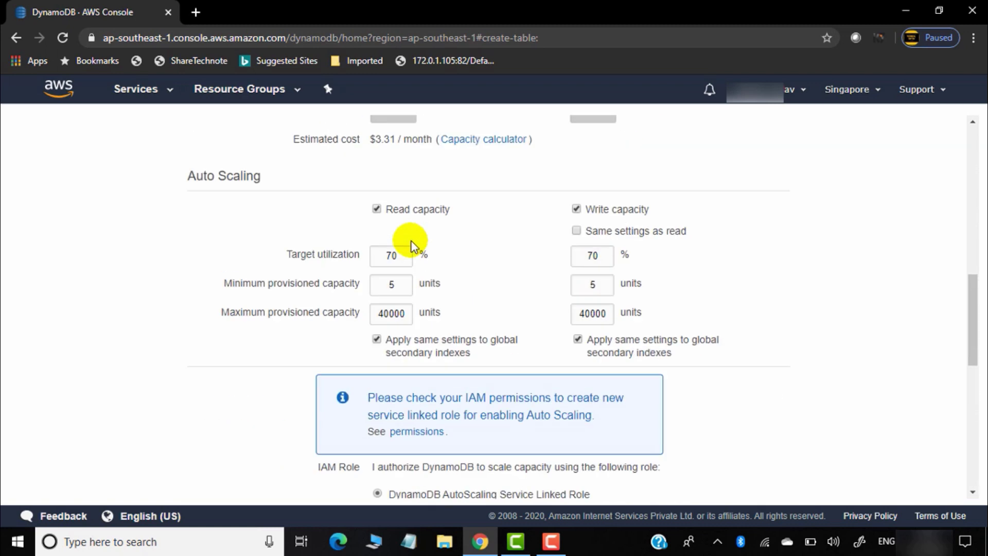
scroll(412, 242, "up", 7)
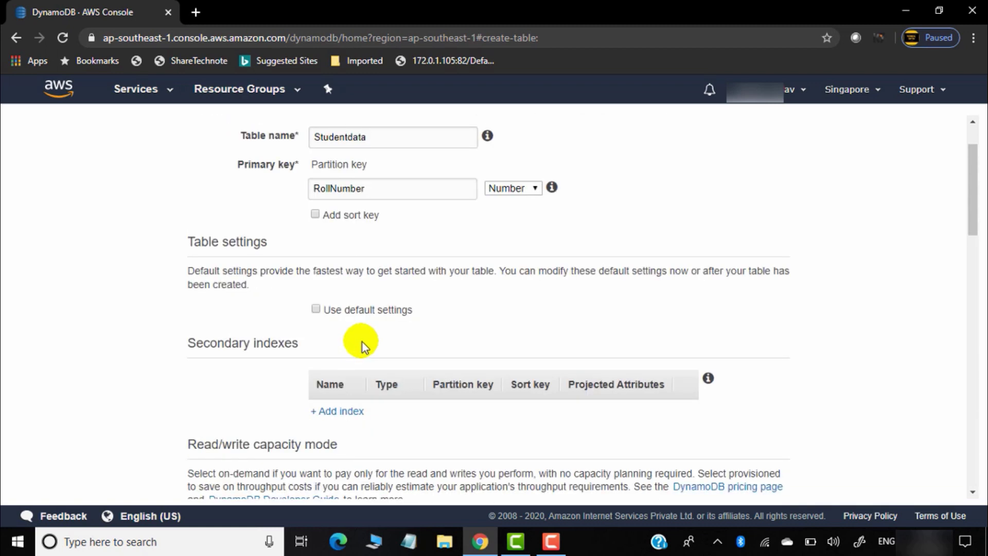
scroll(458, 322, "up", 1)
scroll(465, 326, "down", 3)
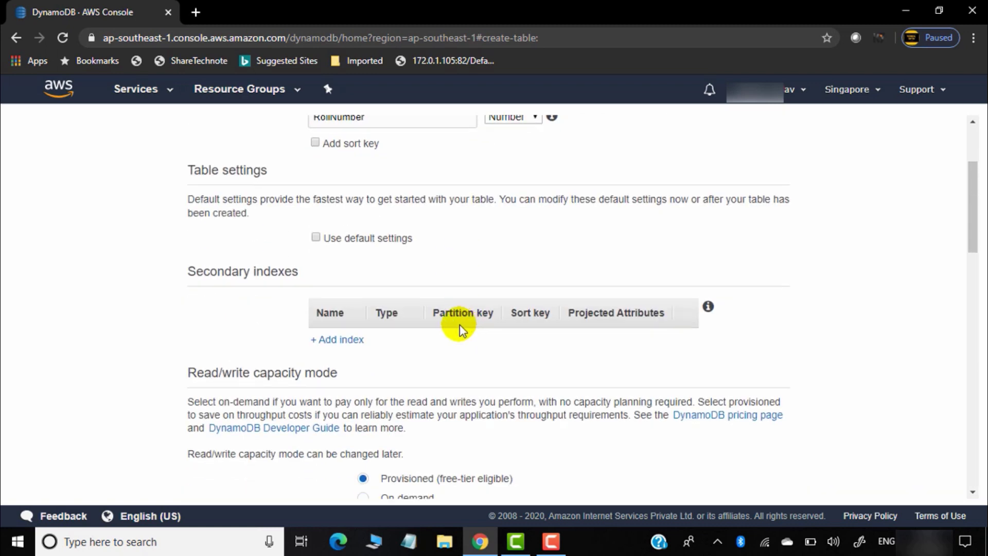
left_click(315, 237)
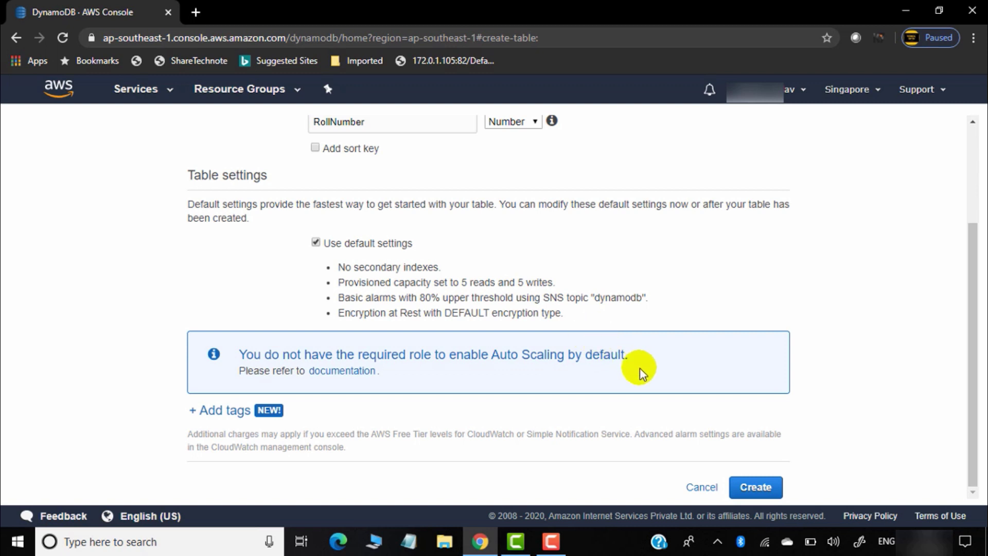
left_click(758, 489)
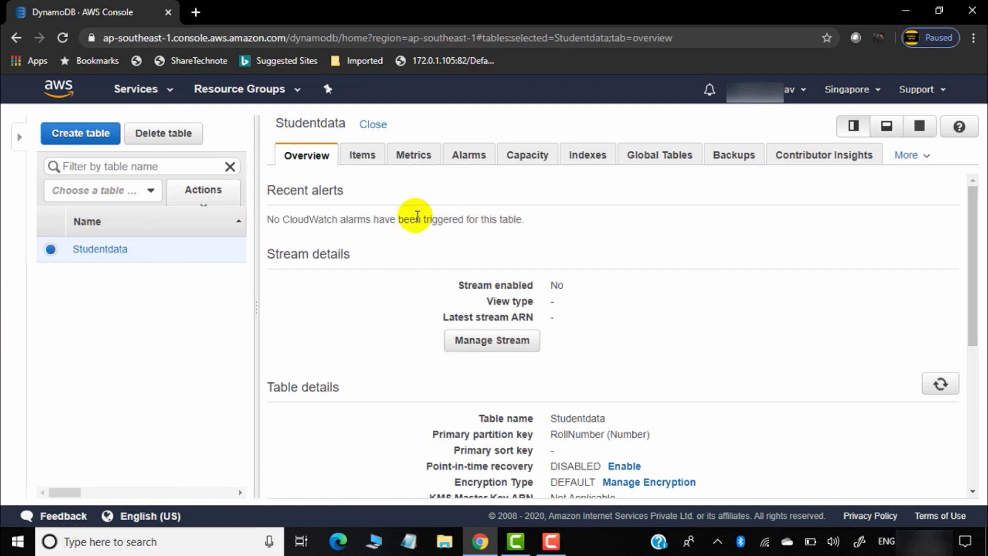
Step: Examine the Studentdata table's overview details, including the point-in-time recovery dialog, without enabling the recovery
scroll(790, 315, "down", 2)
scroll(788, 315, "up", 1)
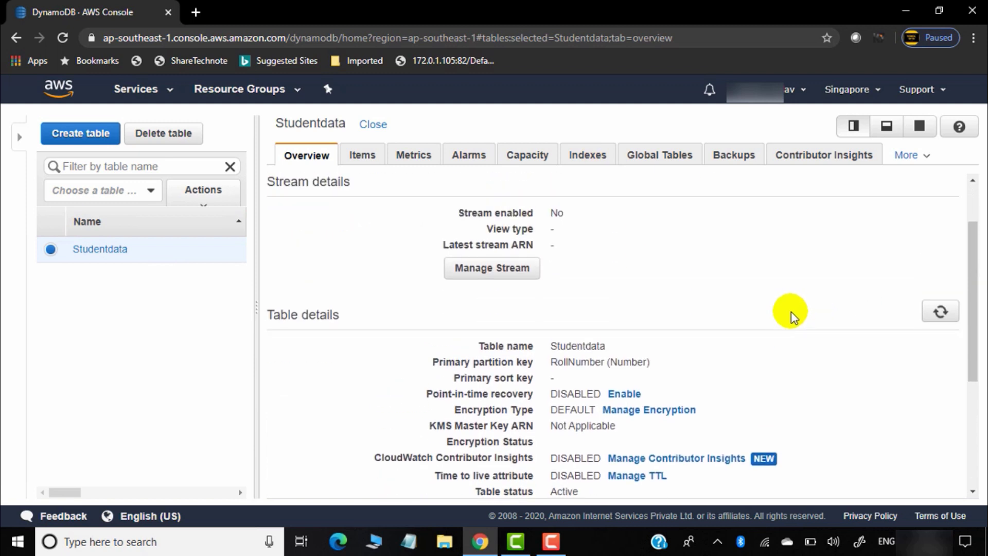
scroll(788, 314, "down", 1)
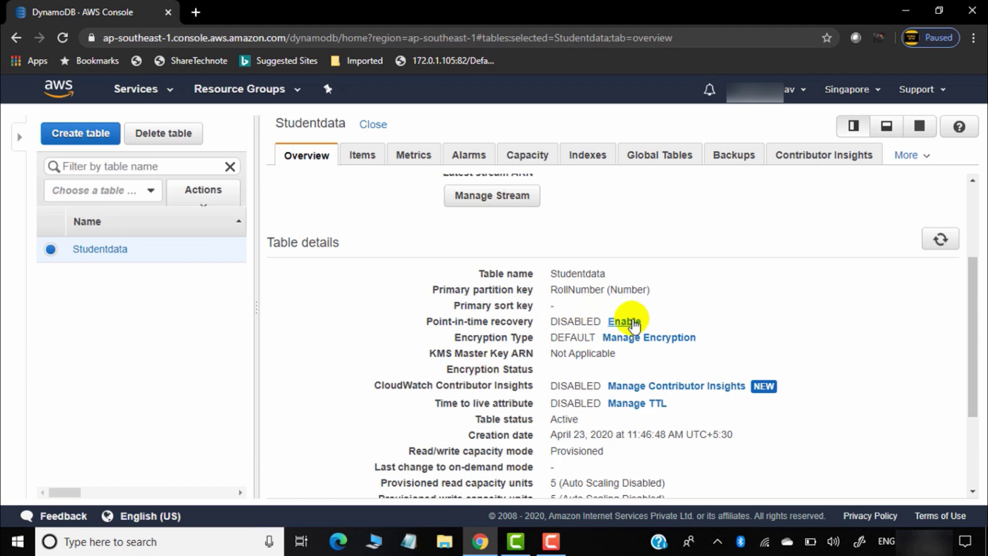
left_click(634, 324)
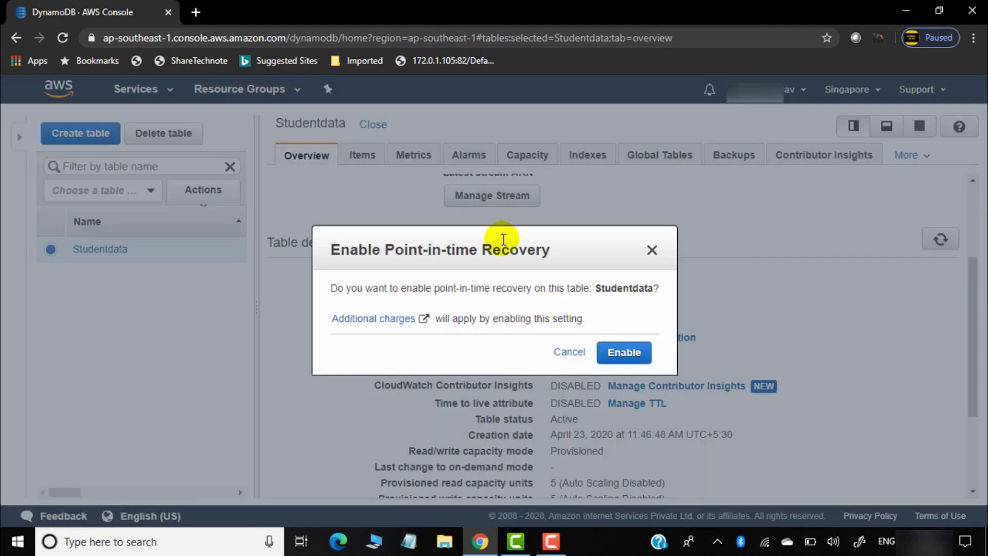
left_click(652, 251)
scroll(718, 291, "down", 3)
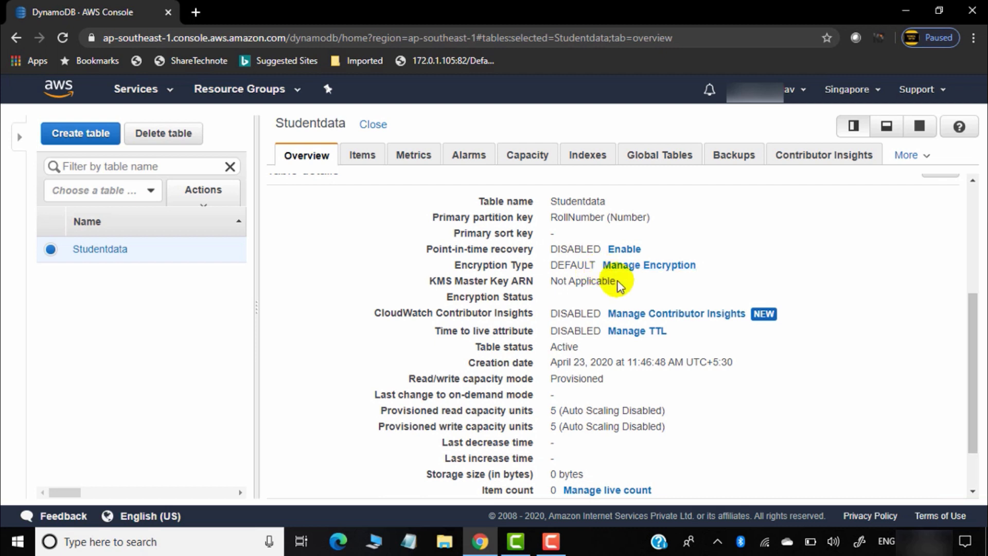
scroll(523, 309, "down", 3)
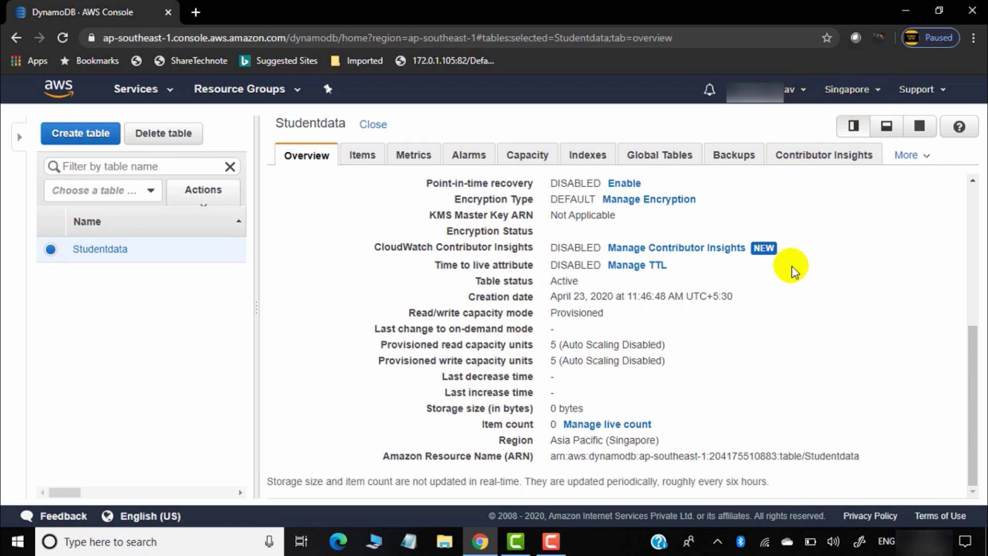
scroll(793, 267, "up", 5)
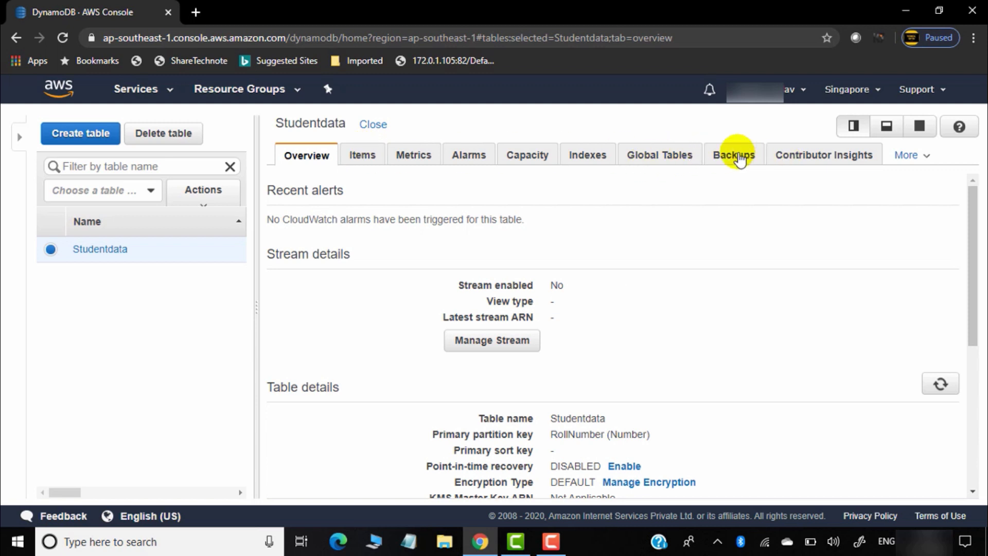
Step: Start a new item in the Studentdata table and set its RollNumber to 1
left_click(366, 163)
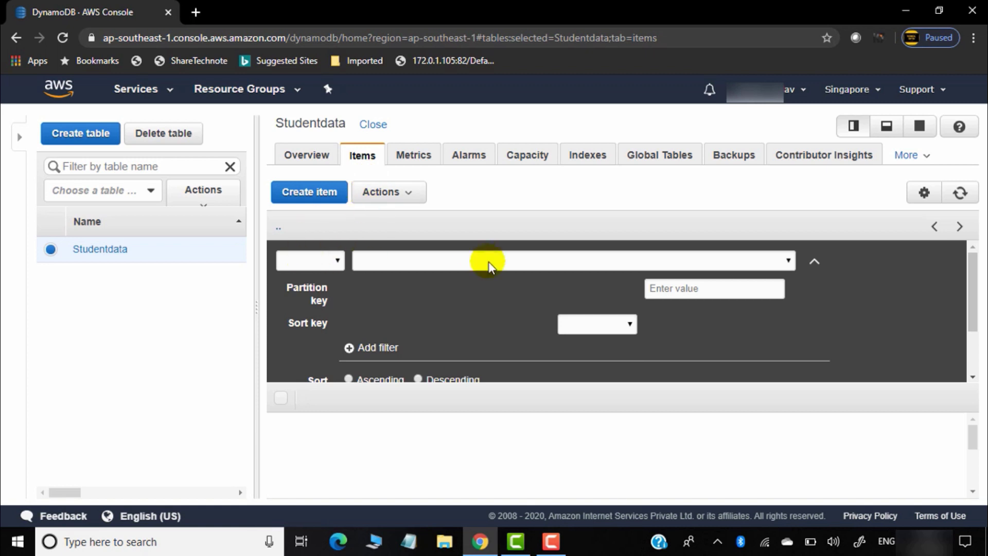
left_click_drag(978, 276, 983, 300)
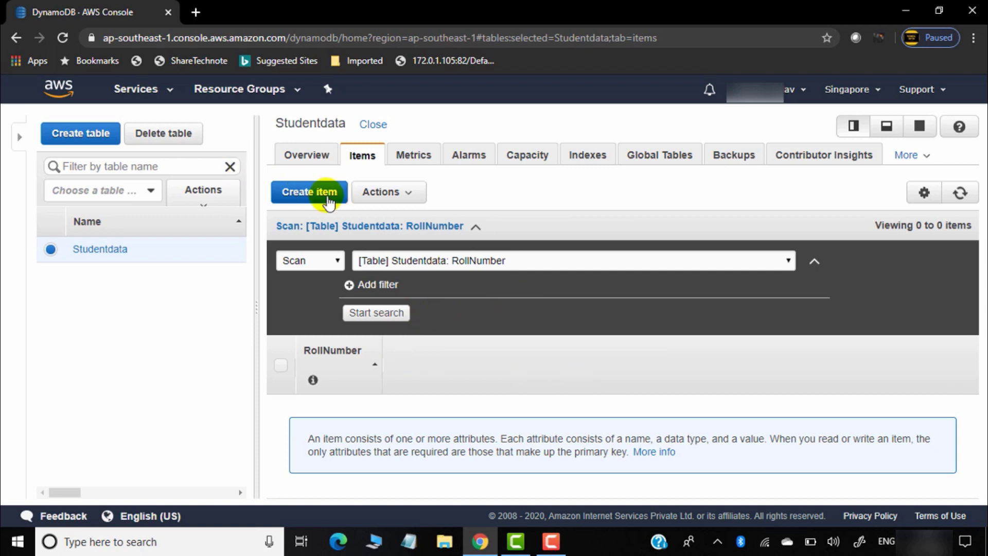
left_click(312, 195)
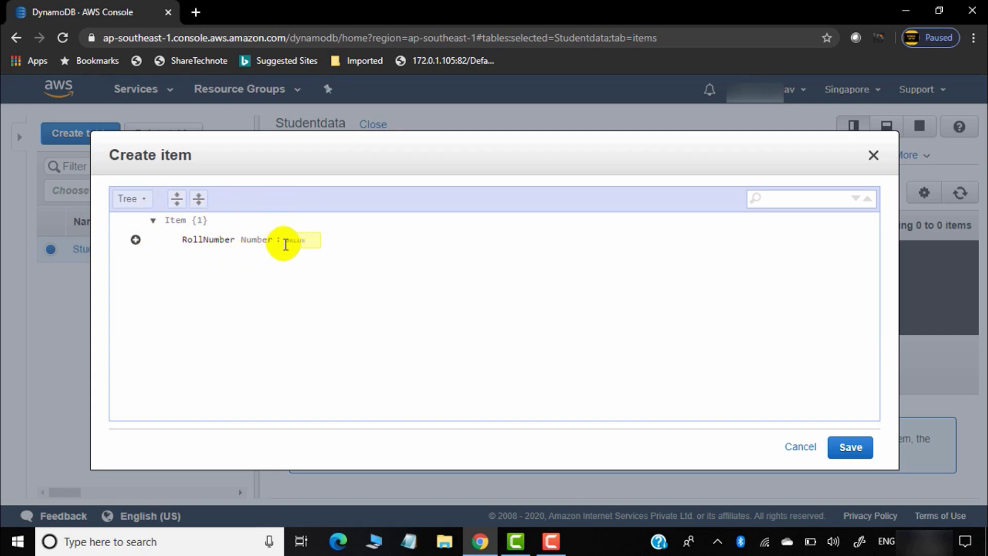
left_click(301, 238)
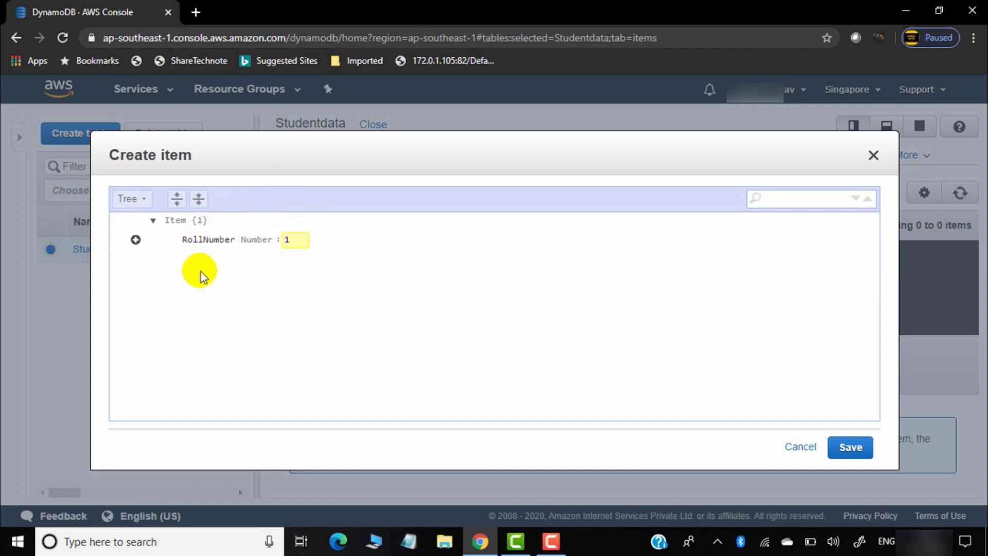
Step: Append a String attribute called Name to the new item and enter the student's first name as its value
left_click(136, 240)
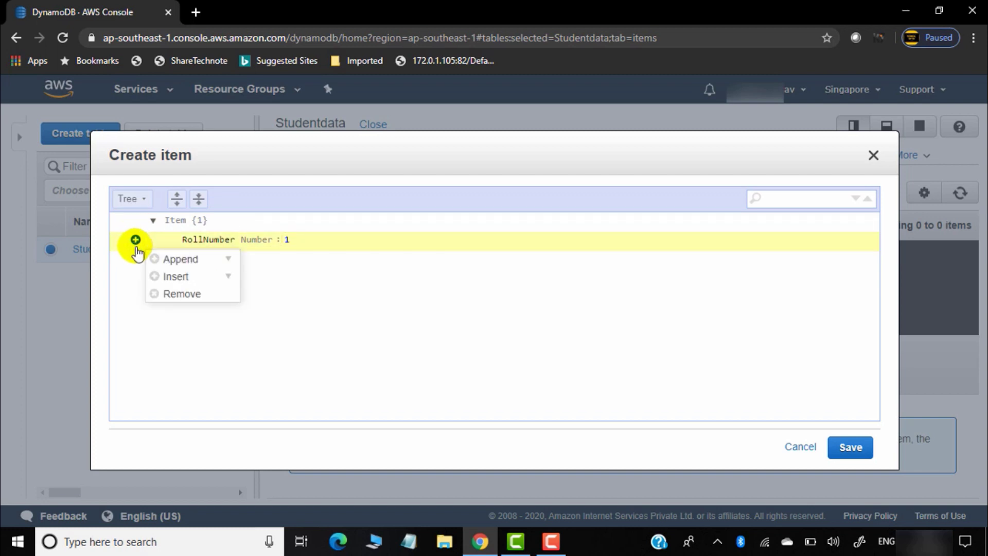
left_click(178, 259)
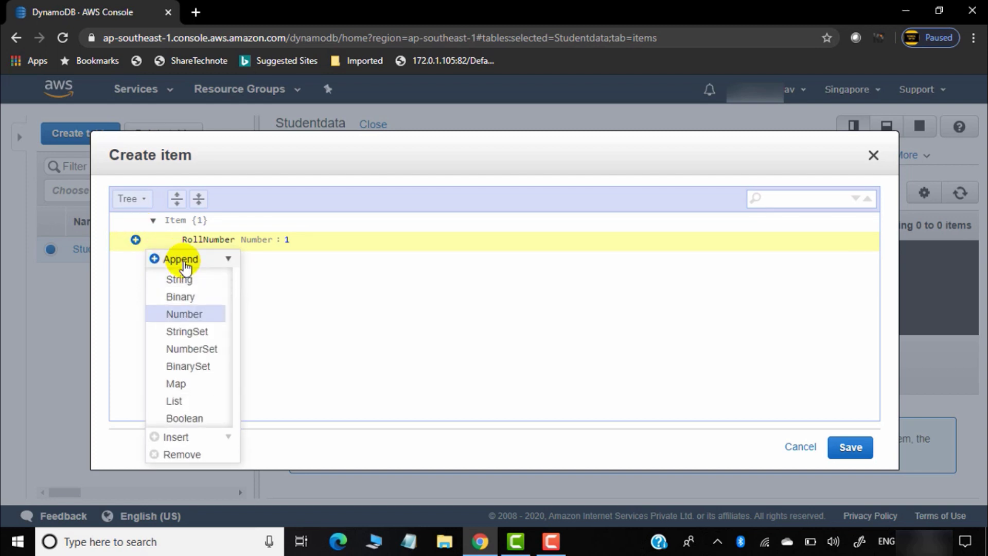
left_click(199, 282)
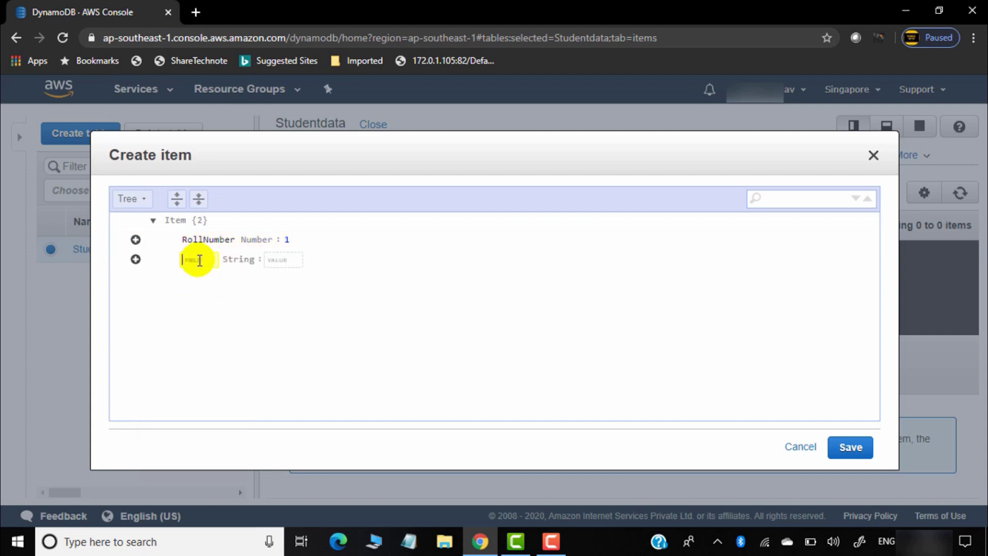
type("Name")
left_click(278, 259)
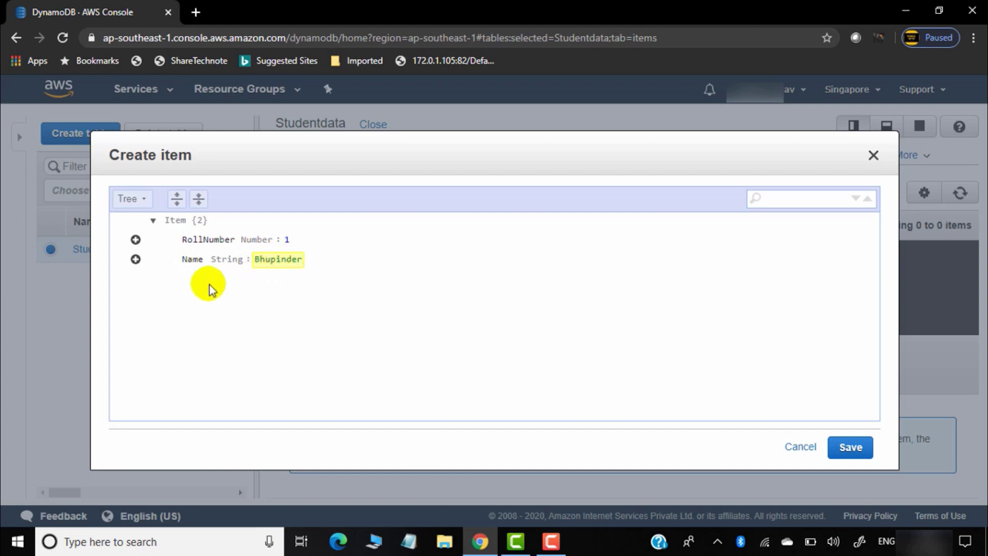
Step: Append a Number attribute called Age to the new item and set its value to 31
left_click(135, 259)
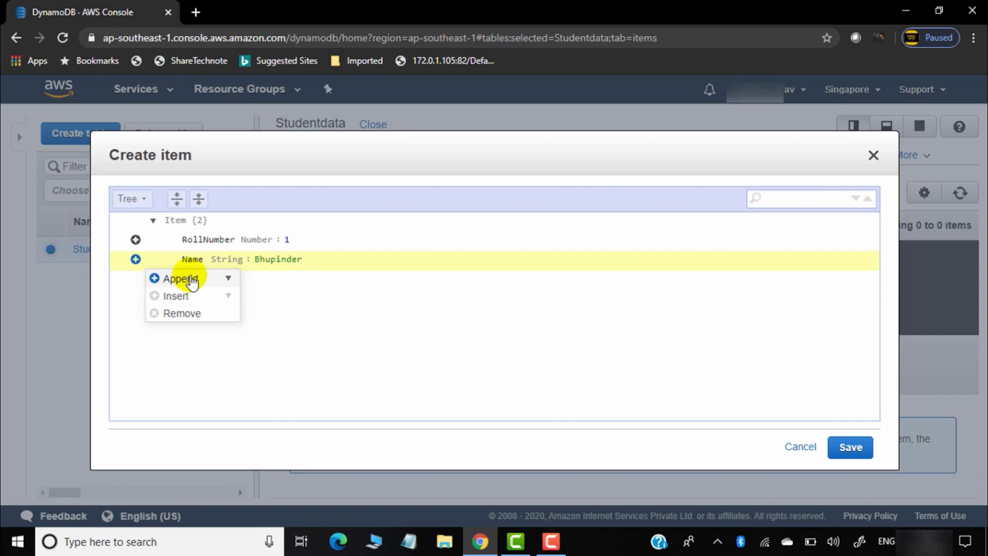
left_click(190, 280)
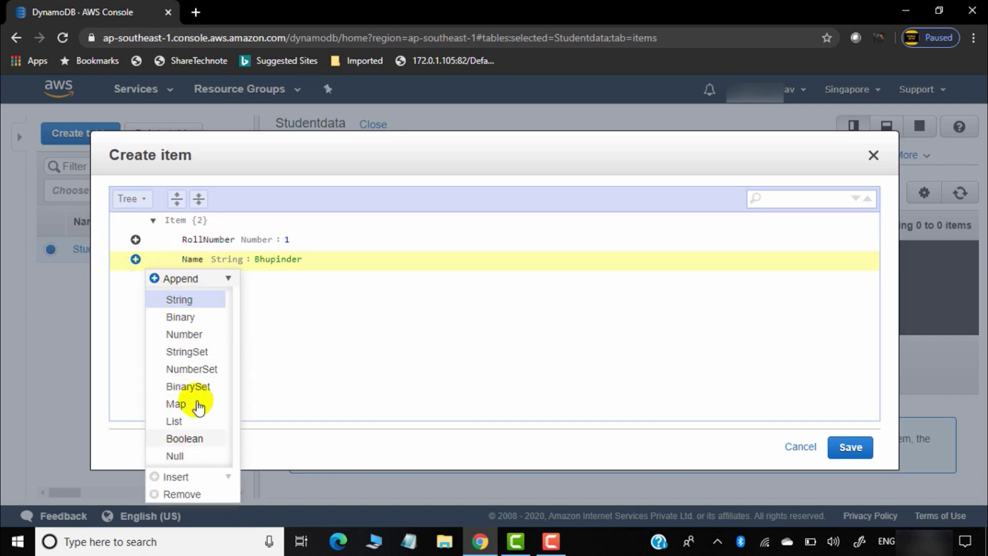
left_click(194, 339)
type("Age")
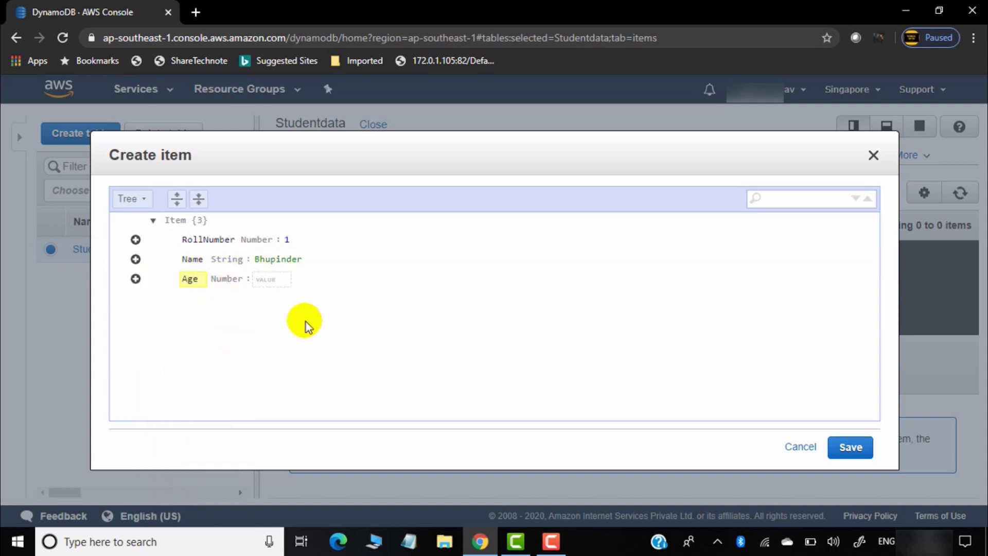
left_click(271, 280)
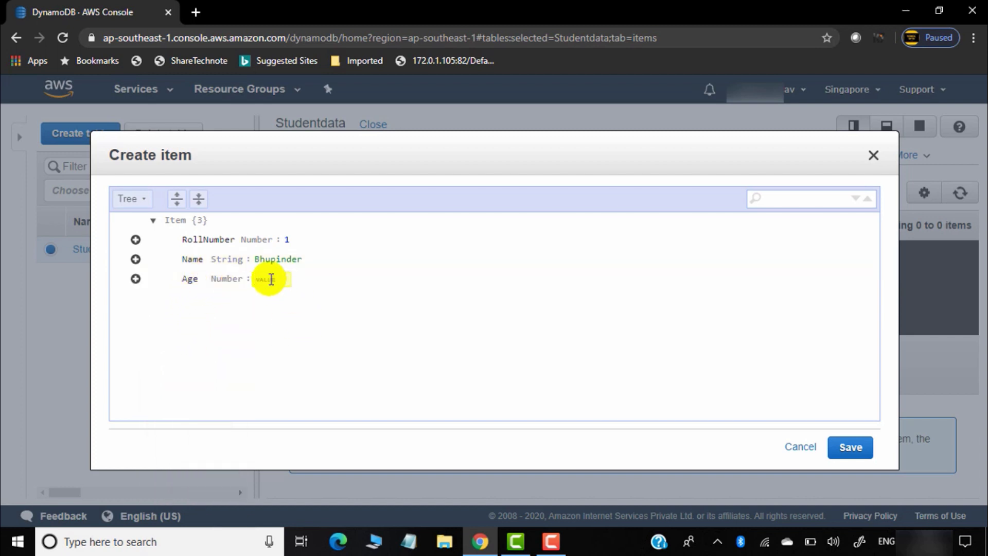
Step: Append a List attribute called subject after Age and add the String element maths to it
left_click(135, 278)
left_click(177, 298)
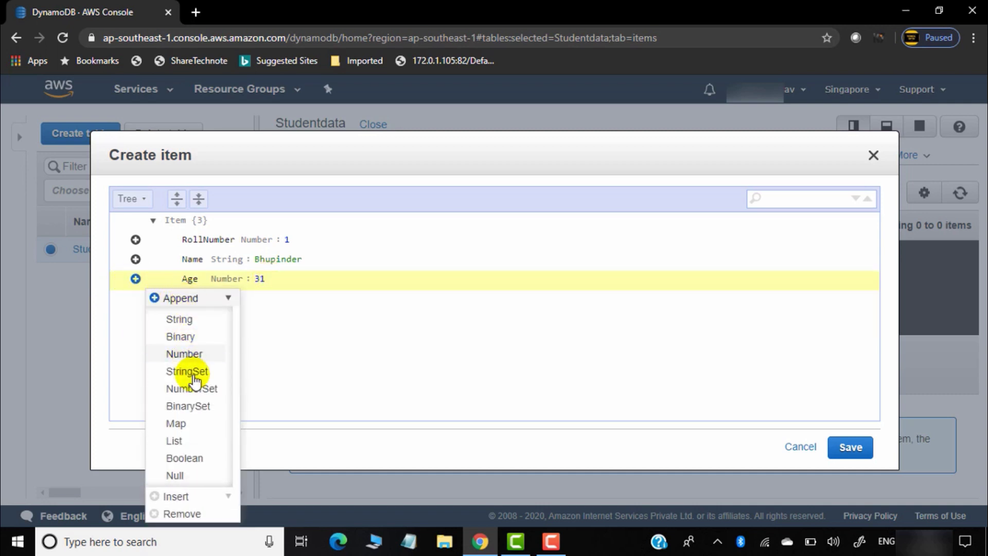
left_click(189, 446)
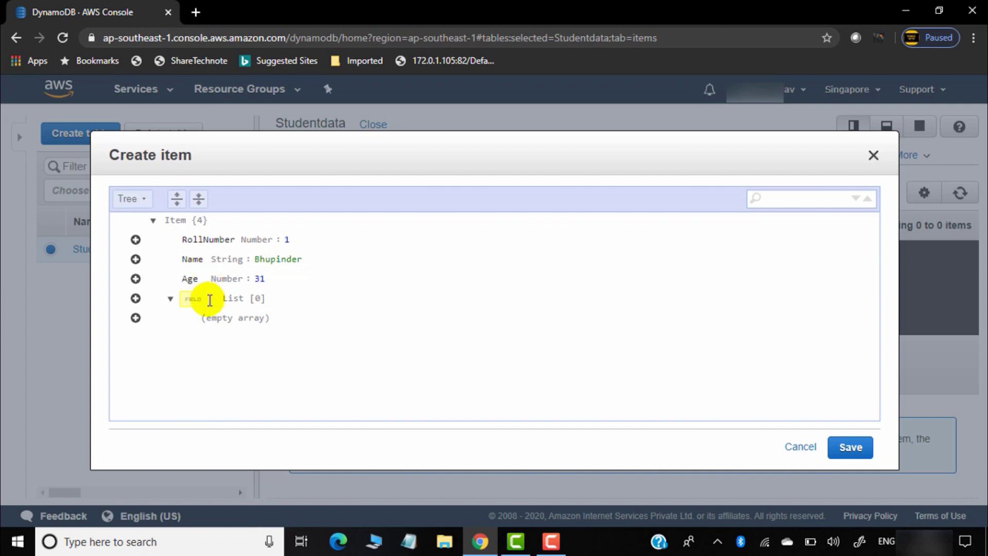
type("subject")
left_click(135, 317)
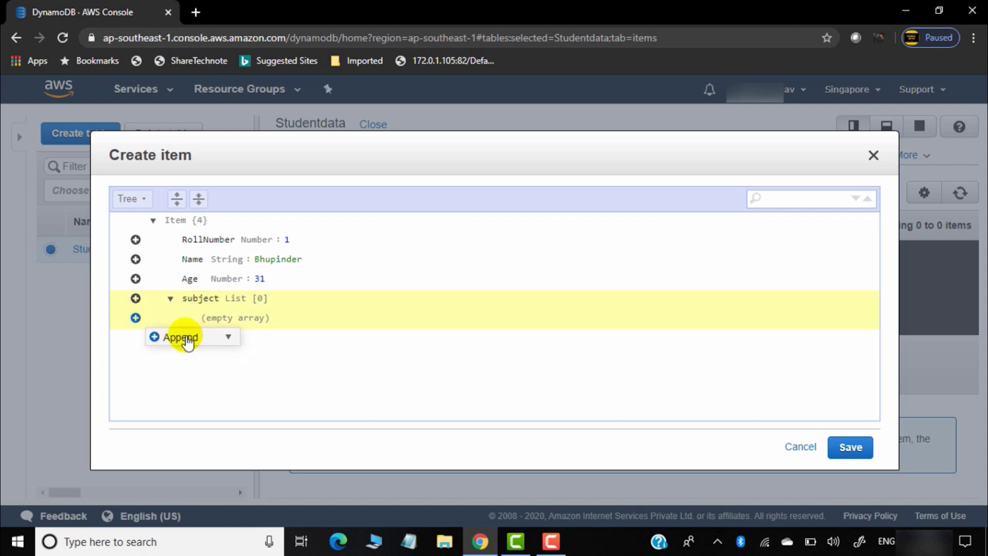
mouse_move(185, 340)
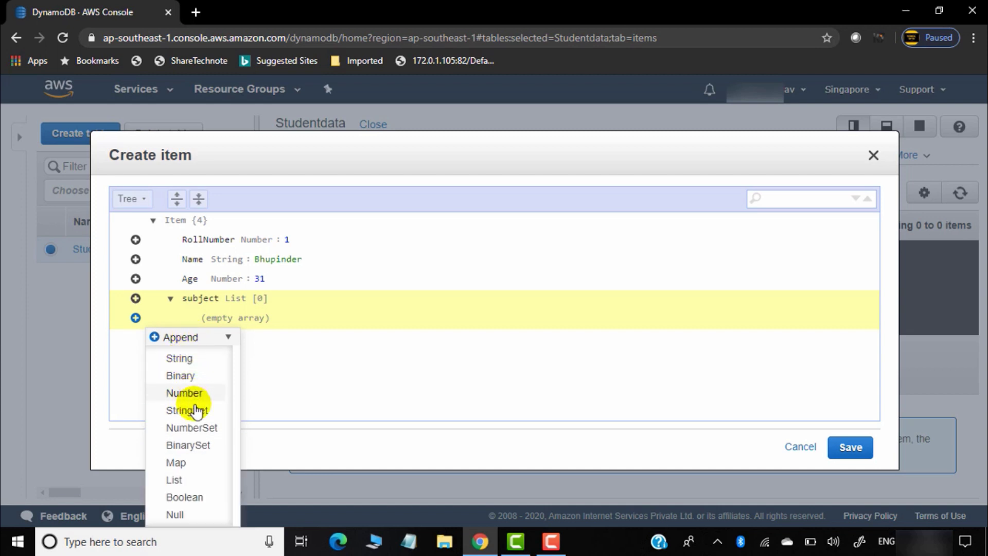
left_click(199, 360)
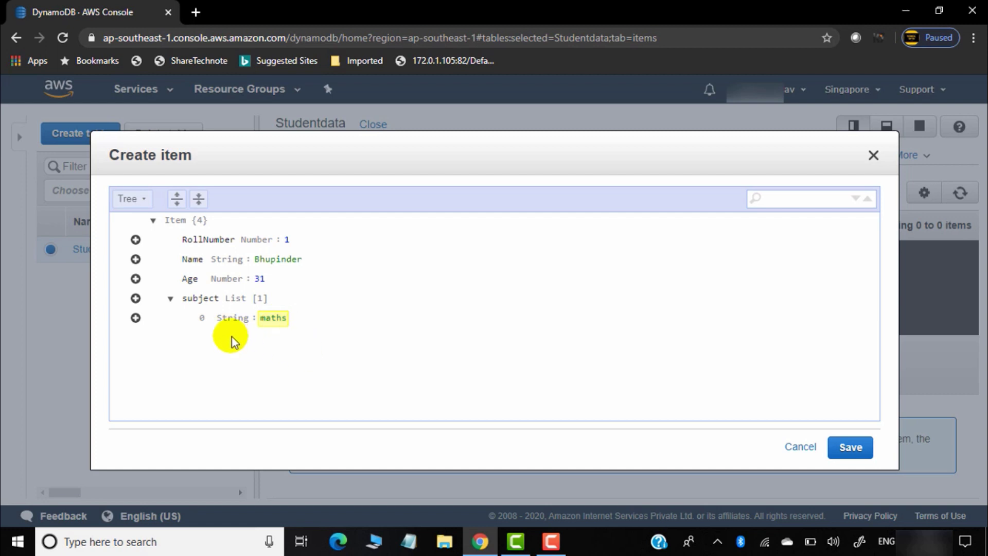
Step: Append the String elements english and science to the subject list after maths
left_click(135, 318)
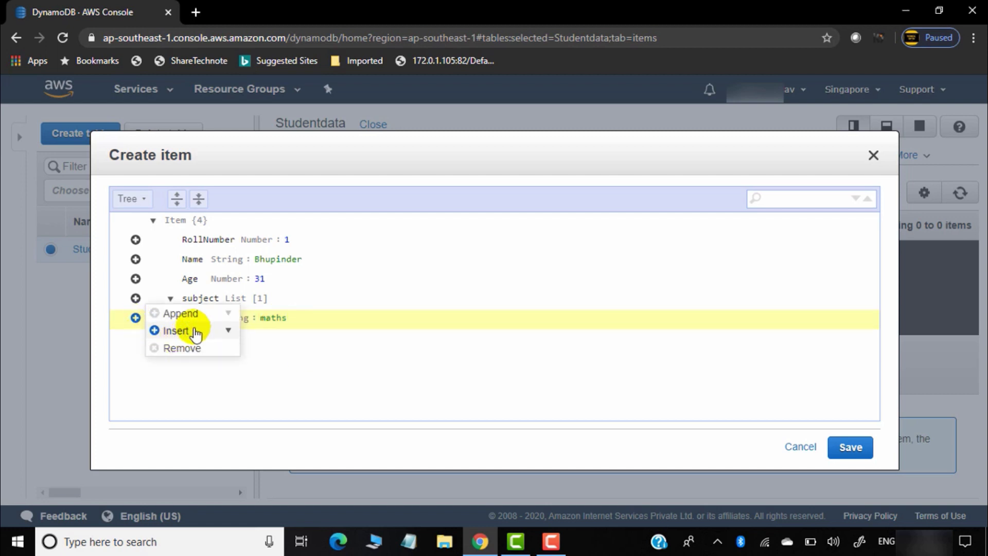
left_click(191, 315)
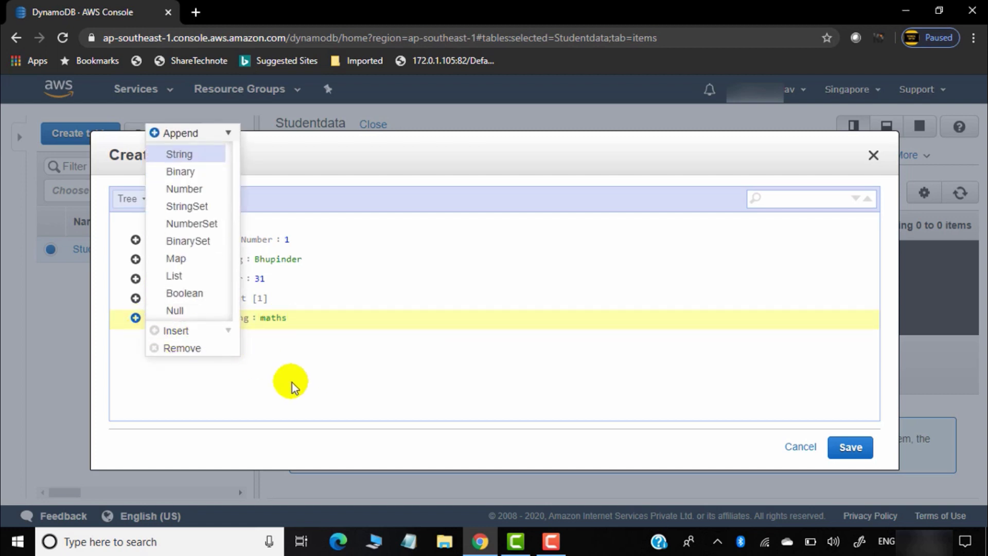
left_click(180, 153)
type("english")
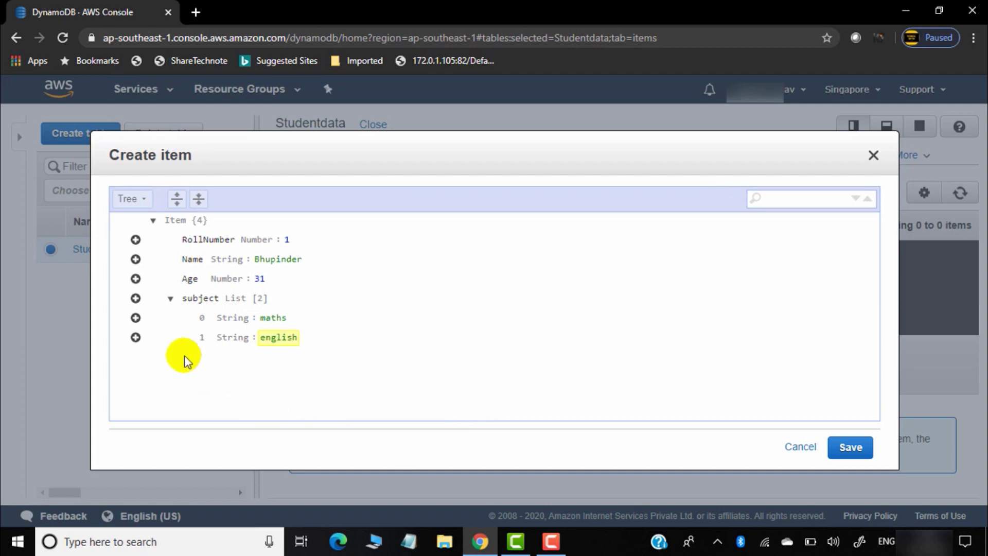
left_click(135, 337)
left_click(177, 336)
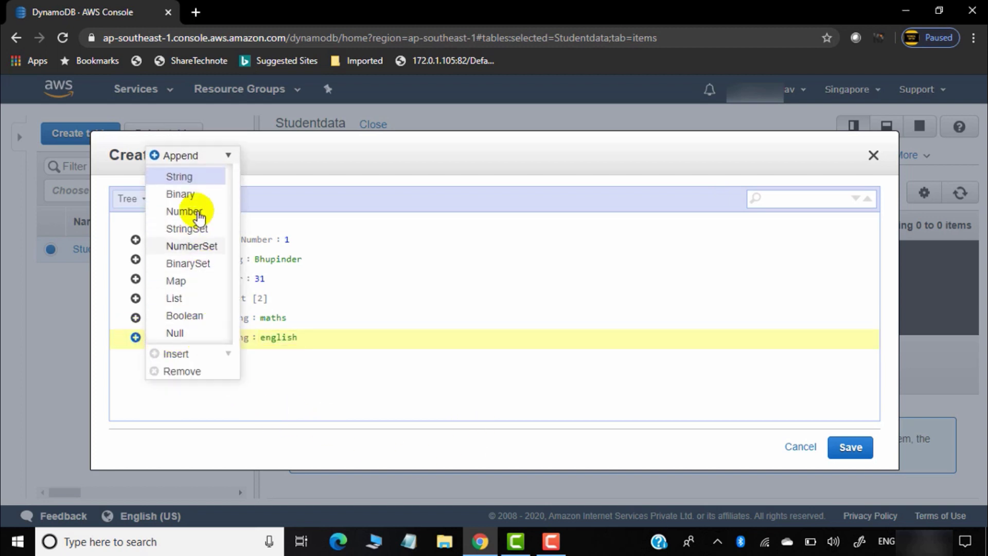
left_click(199, 177)
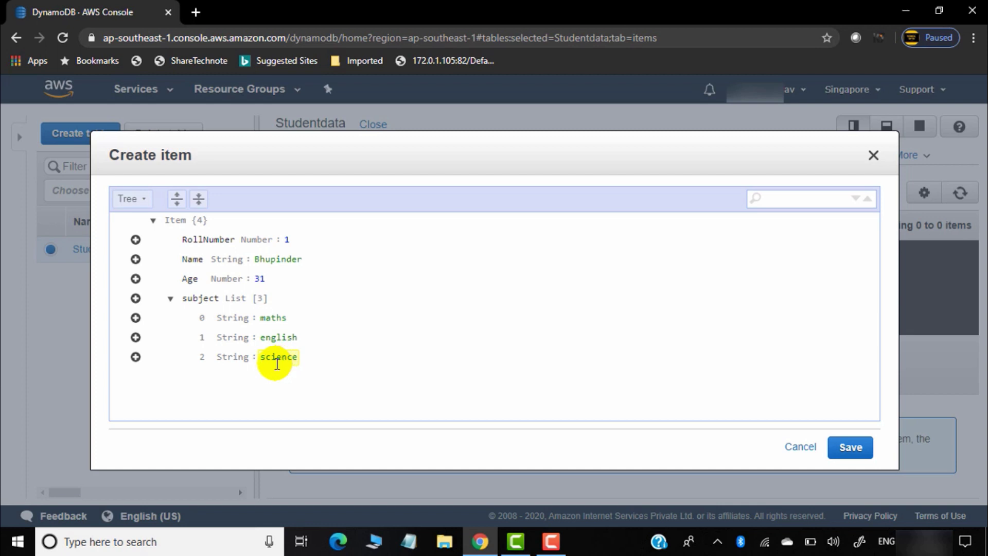
left_click(136, 357)
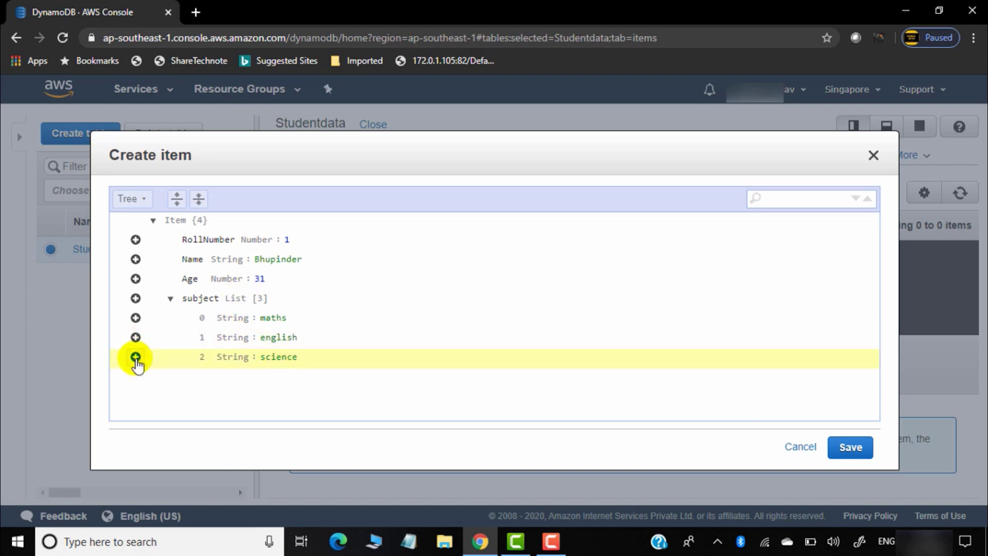
left_click(180, 361)
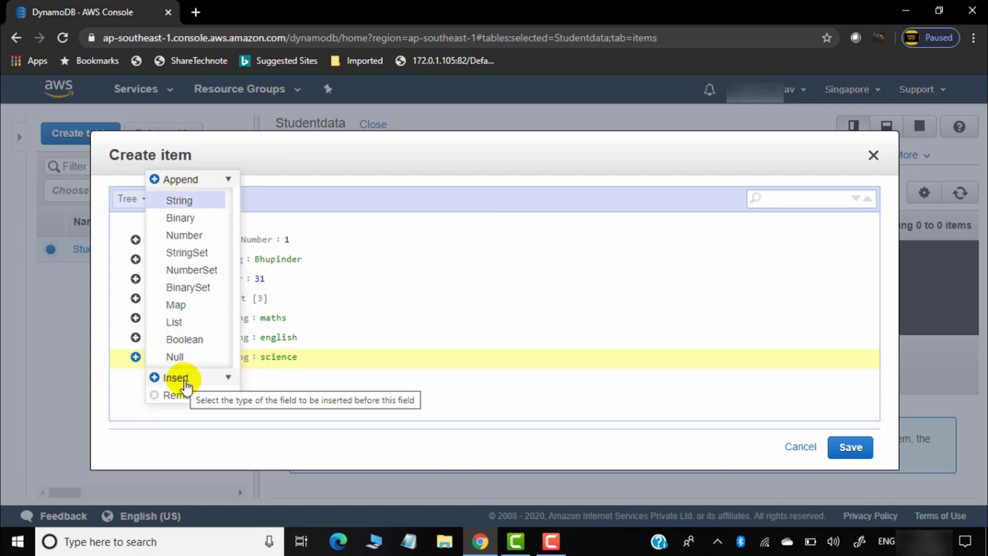
left_click(345, 310)
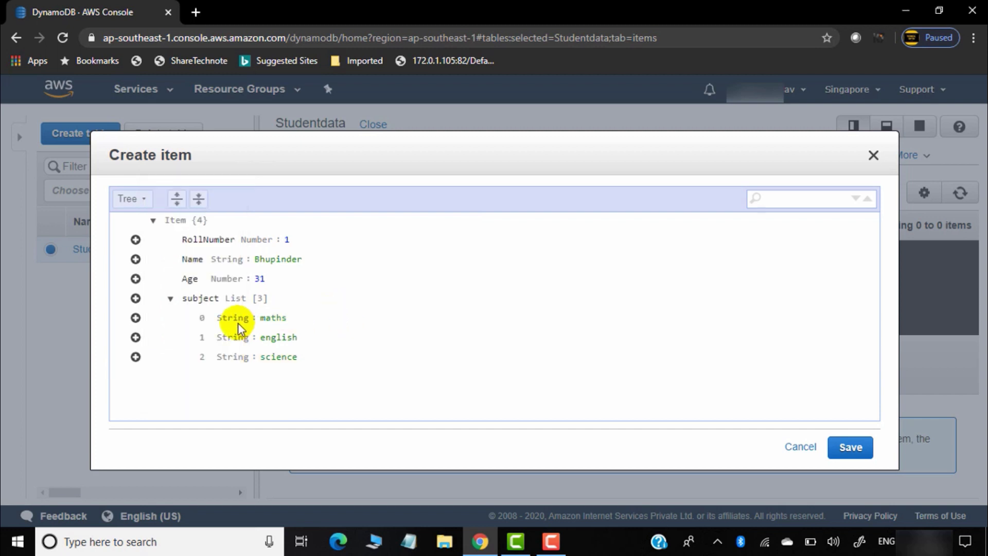
Step: Append the String element hindi to the subject list after science
left_click(136, 357)
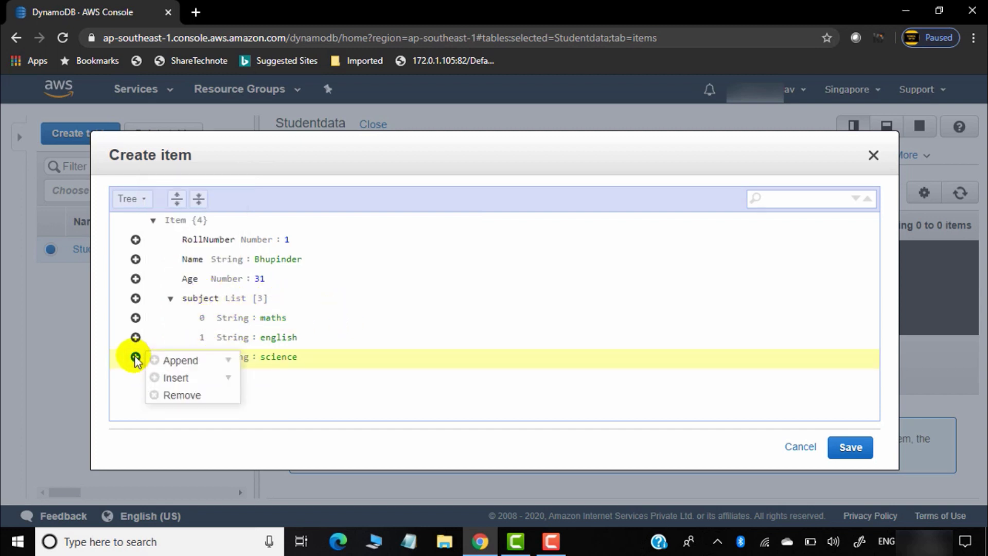
left_click(226, 382)
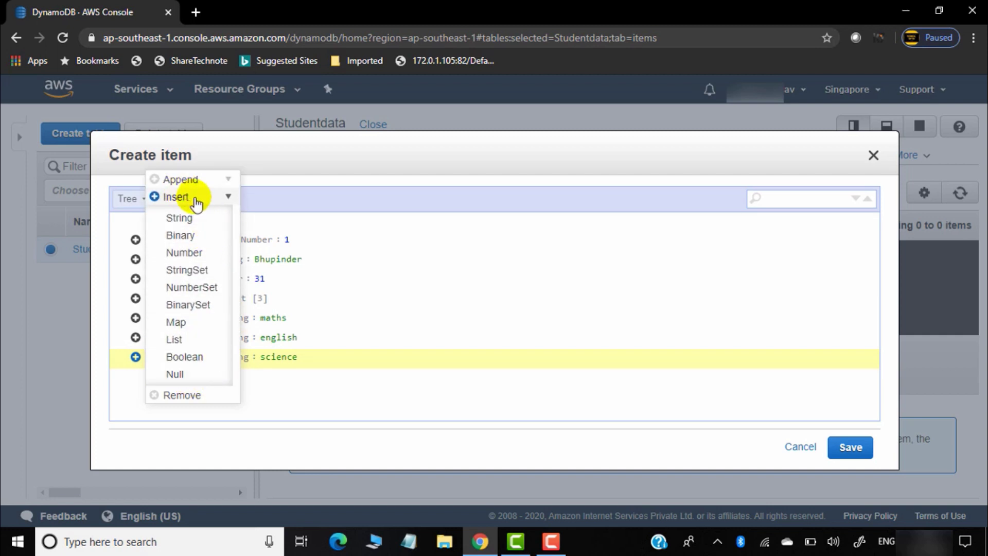
left_click(207, 180)
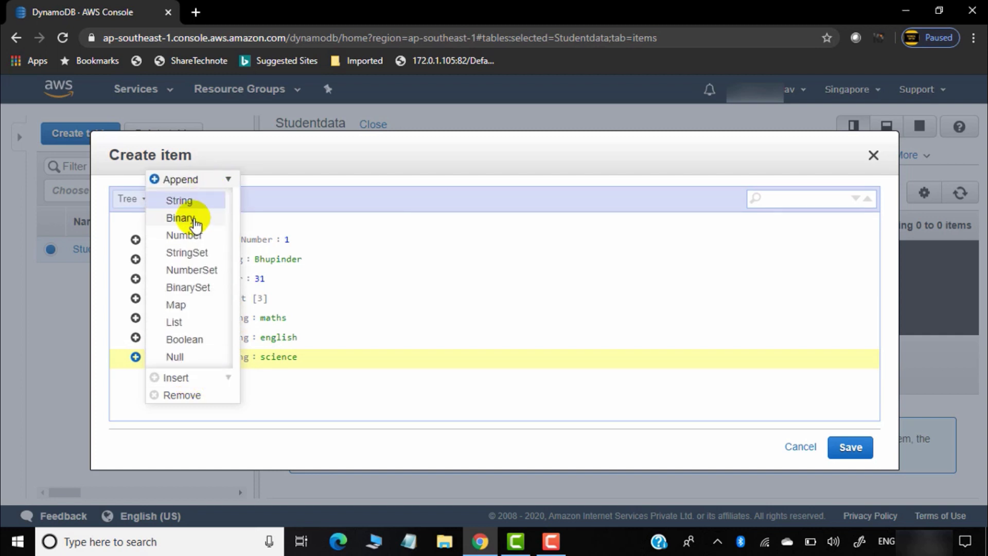
left_click(188, 201)
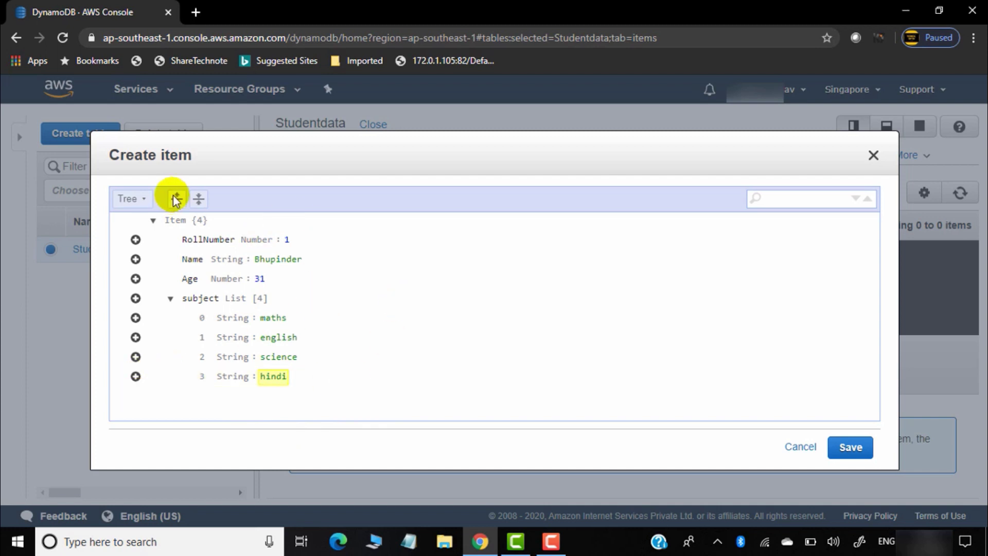
Step: Save the new student item and widen the subject column in the item list
left_click(851, 447)
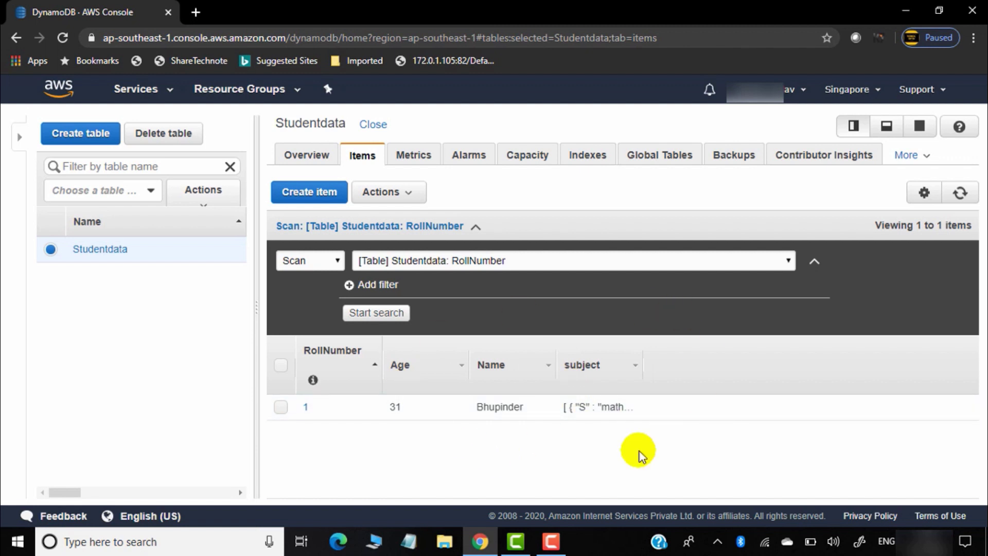
left_click_drag(641, 363, 807, 375)
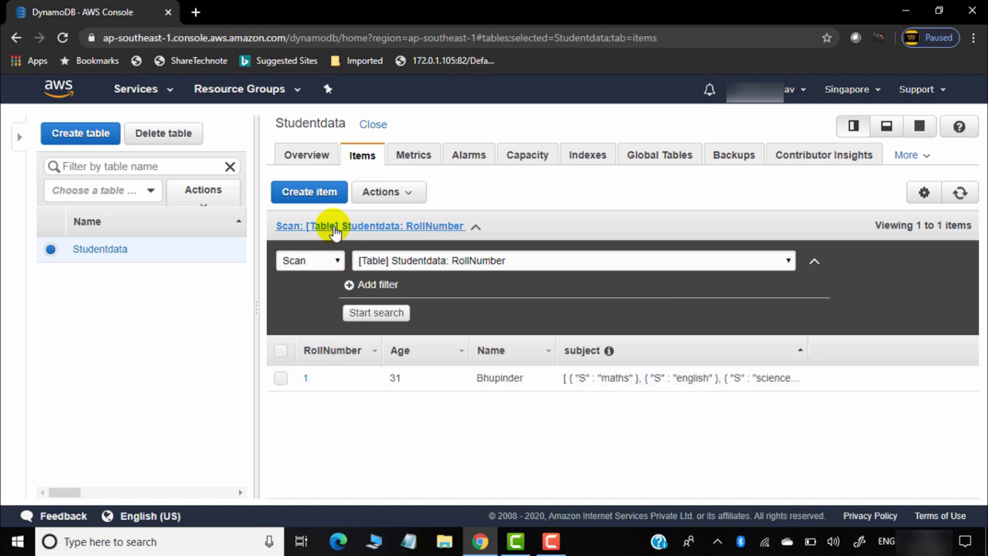
Step: Start another item in the Studentdata table and set its RollNumber to 2
left_click(315, 198)
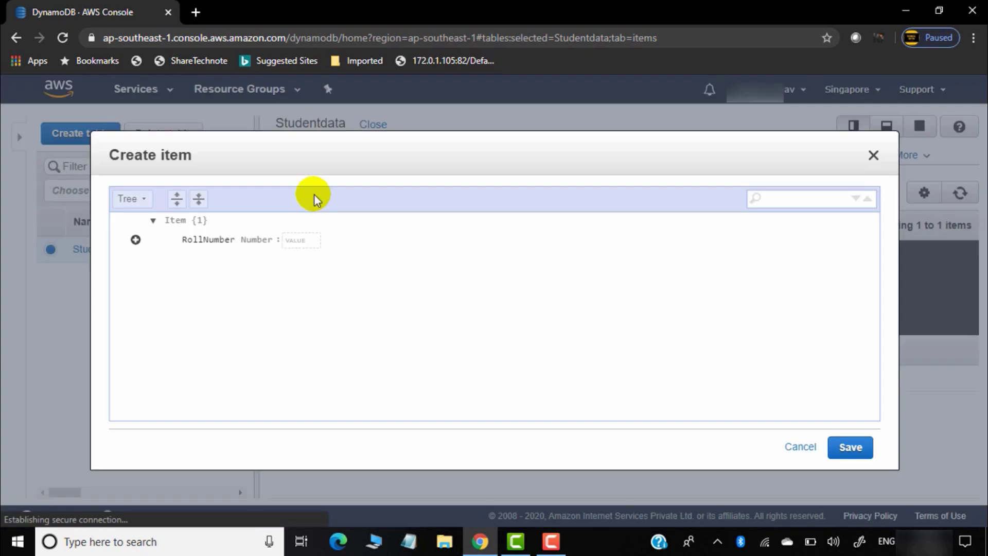
left_click(310, 240)
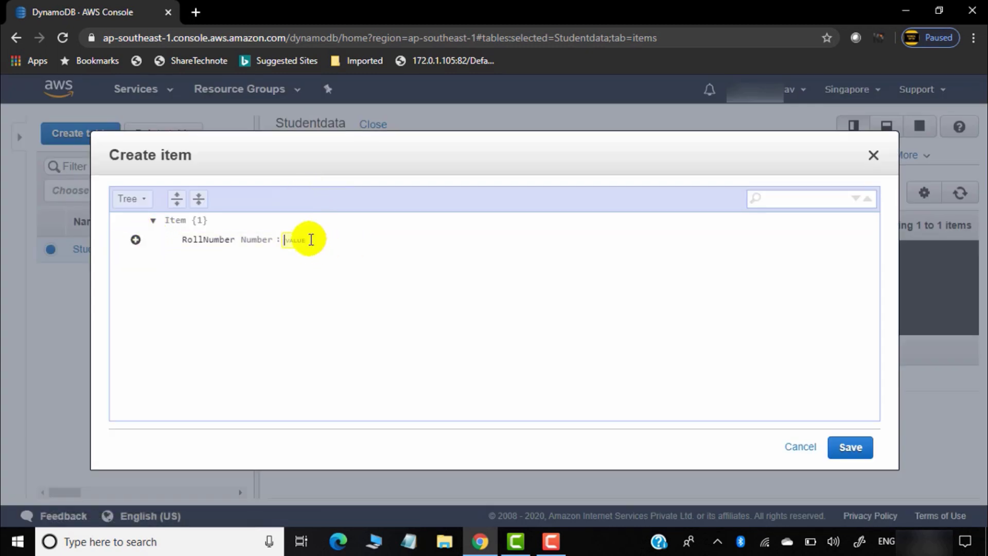
type("2")
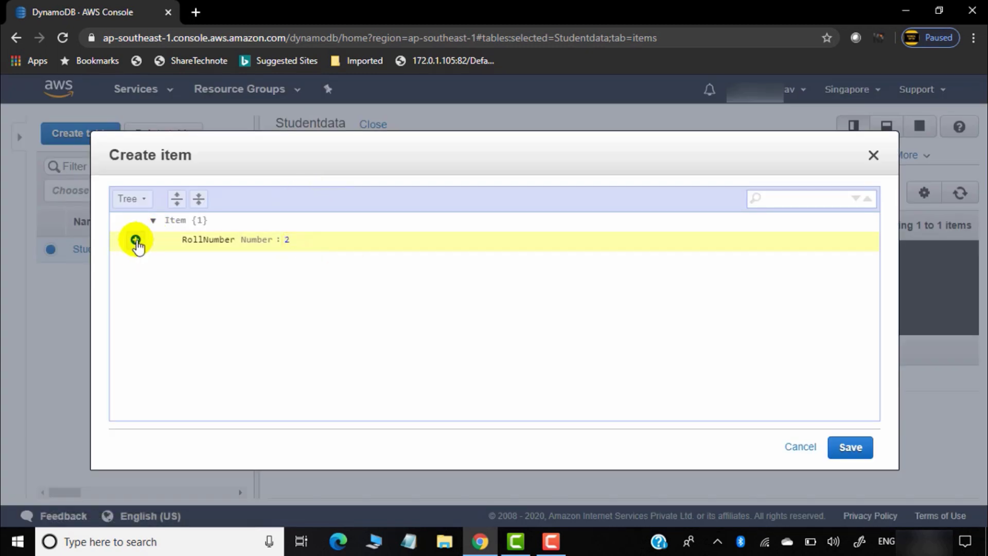
Step: Append a String attribute called Location to the second item with the value Sikkim
left_click(135, 239)
left_click(185, 277)
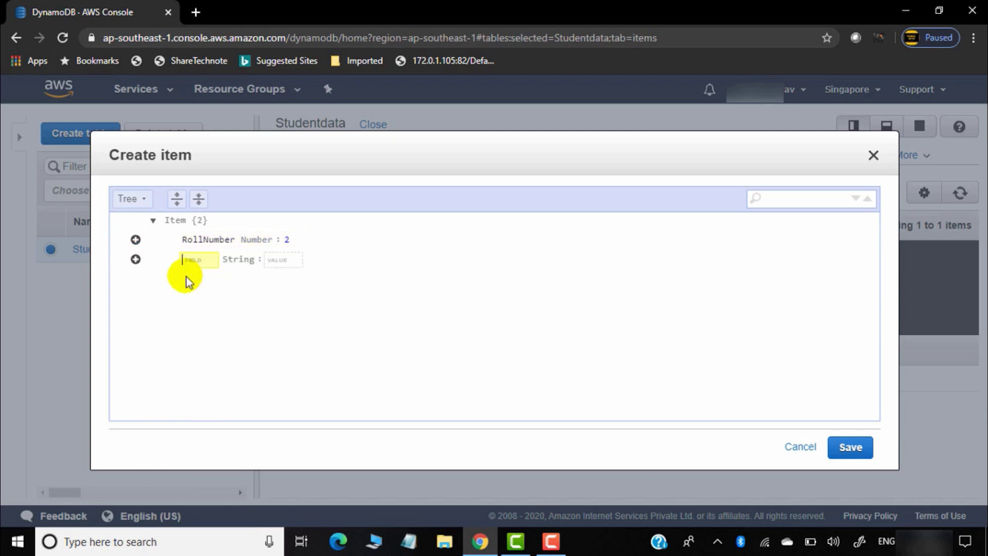
type("Lo")
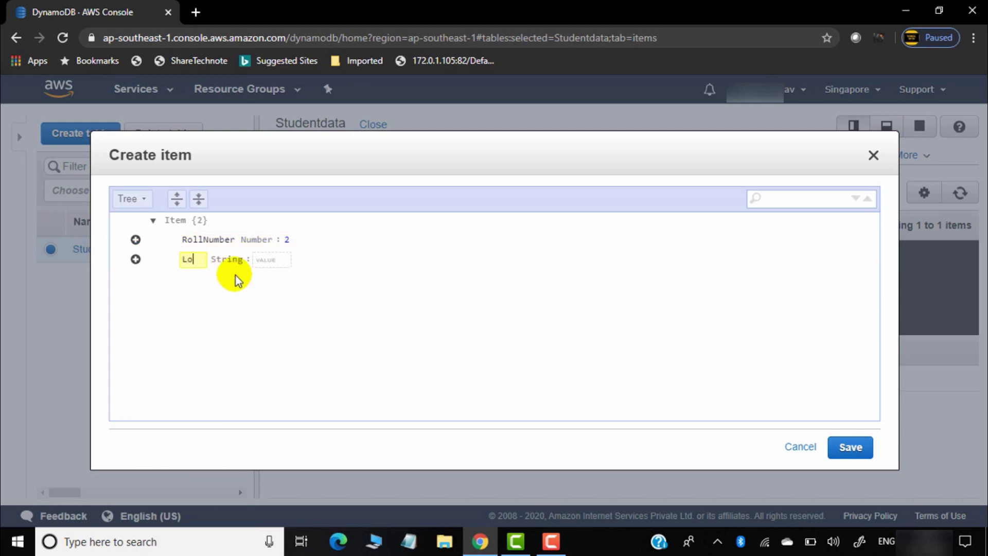
type("cation")
left_click(278, 260)
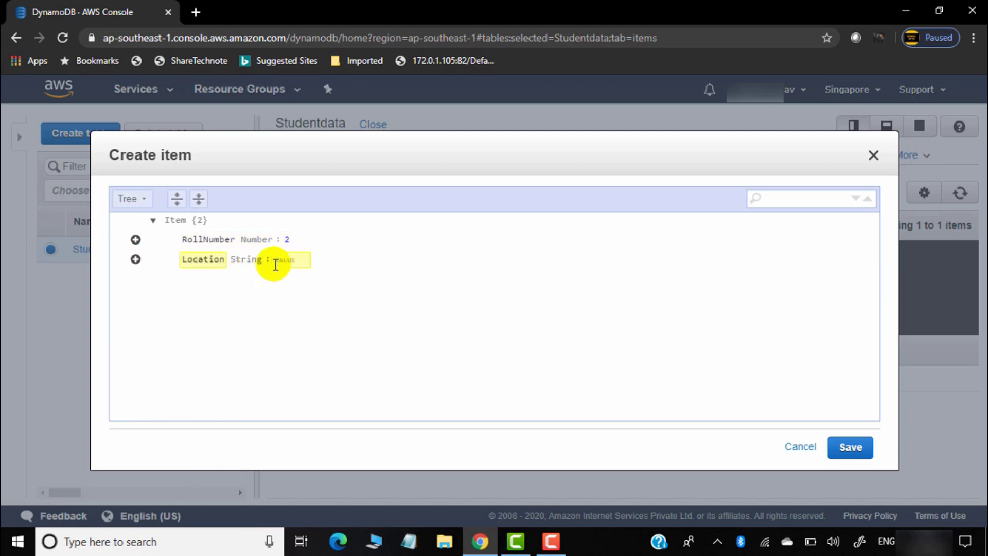
type("Sikkim")
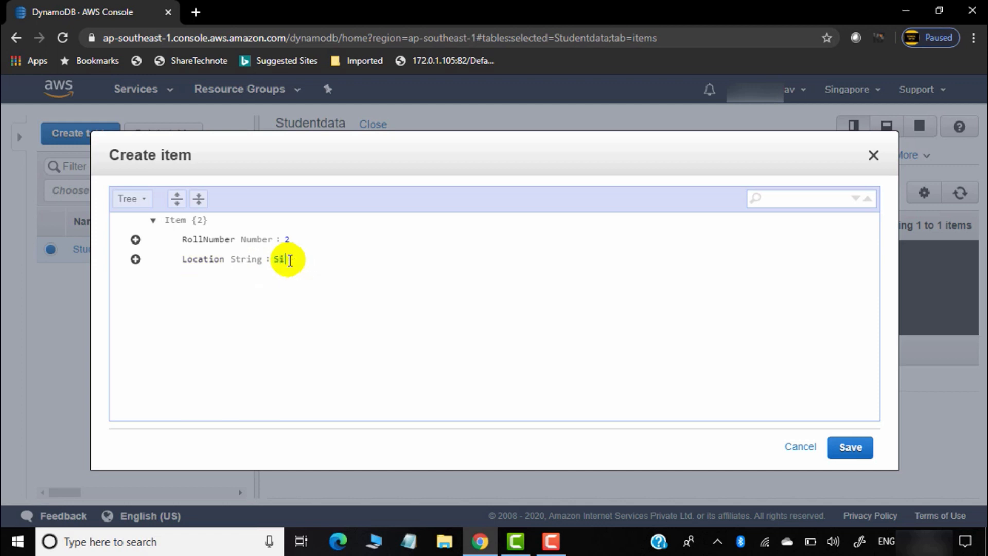
Step: Append a String attribute called Job after Location with the value UNEMPLOYED
left_click(135, 259)
left_click(184, 281)
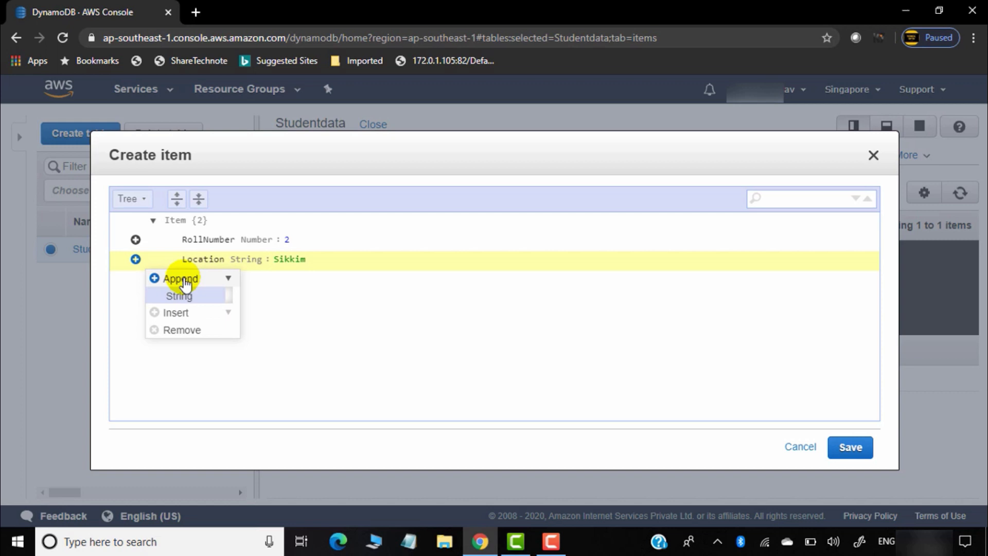
left_click(204, 303)
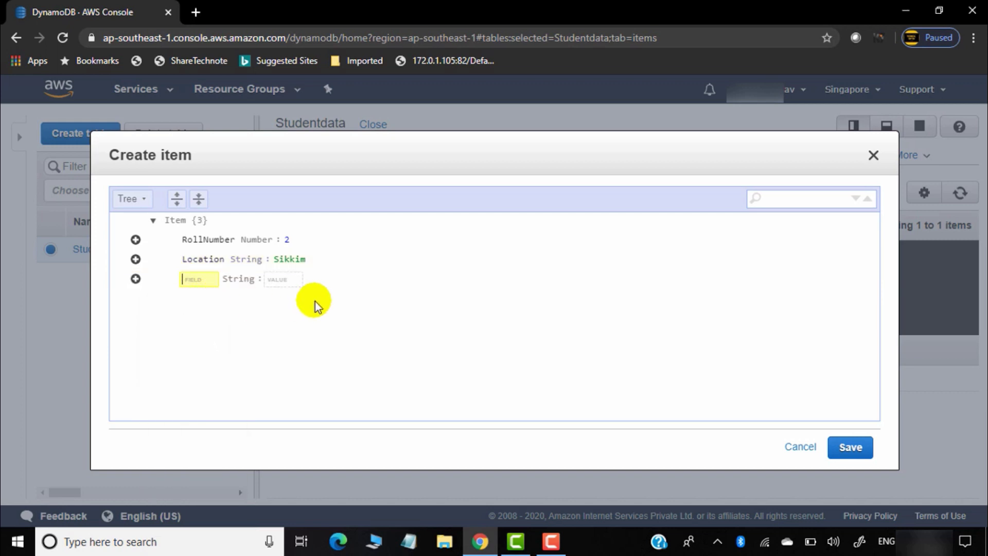
type("Job")
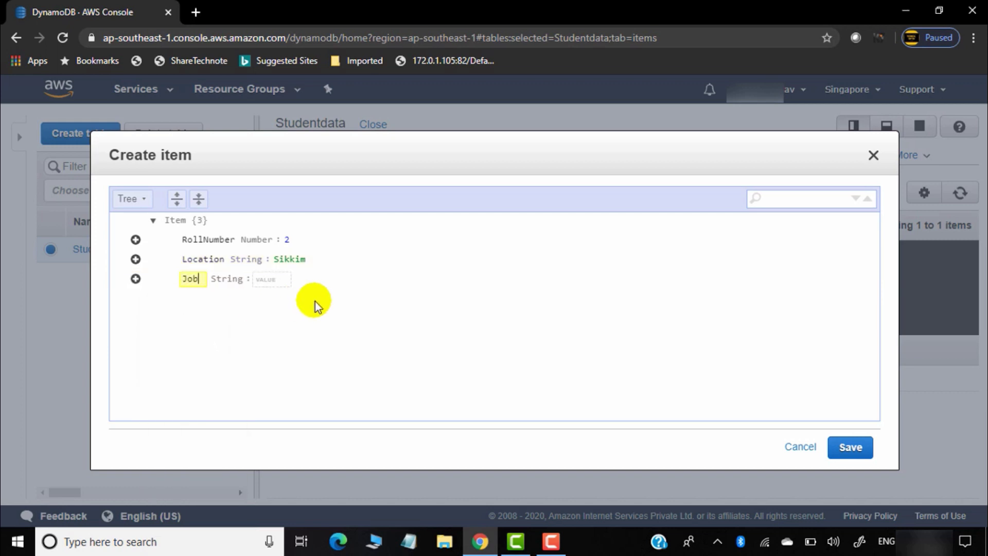
left_click(273, 278)
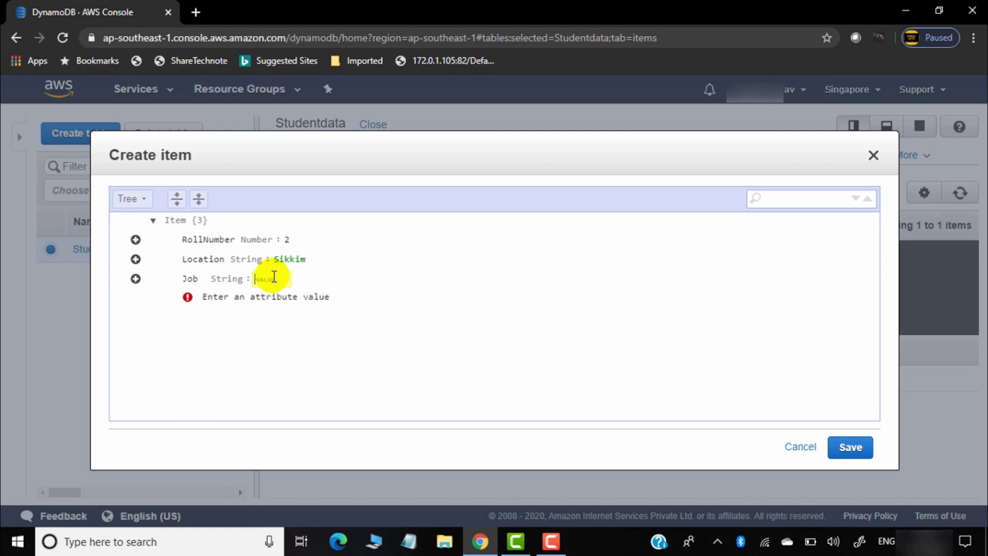
type("UNEMPLOYED")
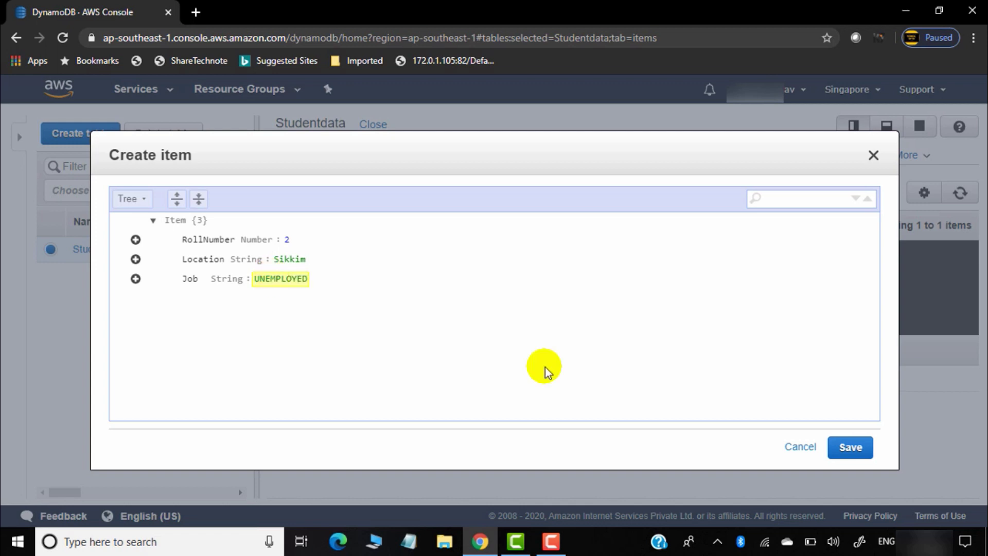
Step: Append a String attribute called HOBBIES after Job with the value PUBG, and save the second item
left_click(135, 279)
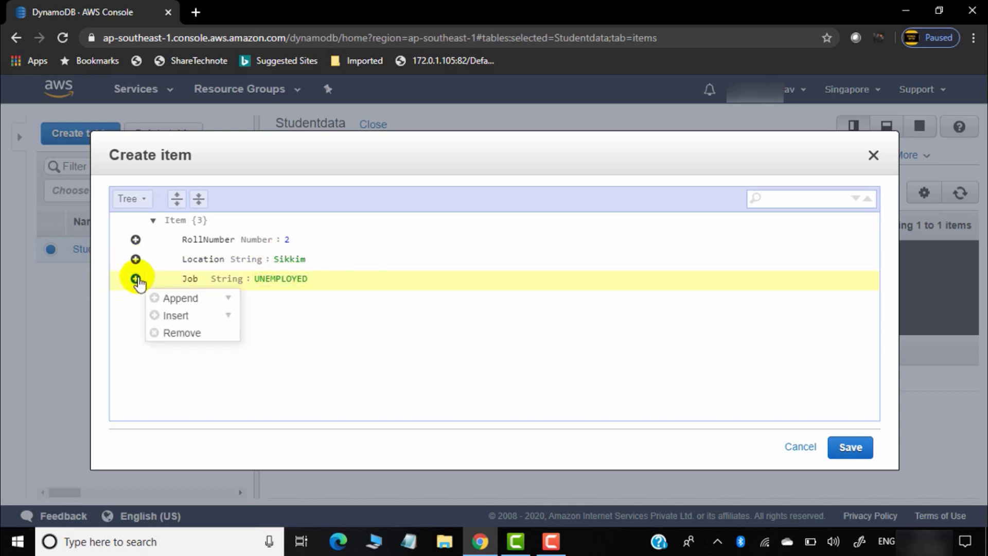
left_click(180, 299)
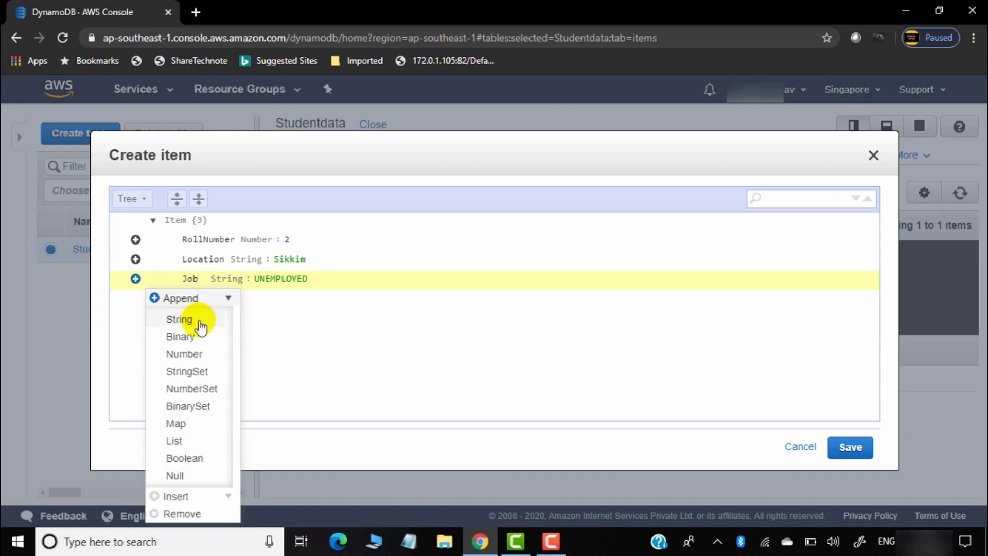
left_click(193, 319)
type("HO")
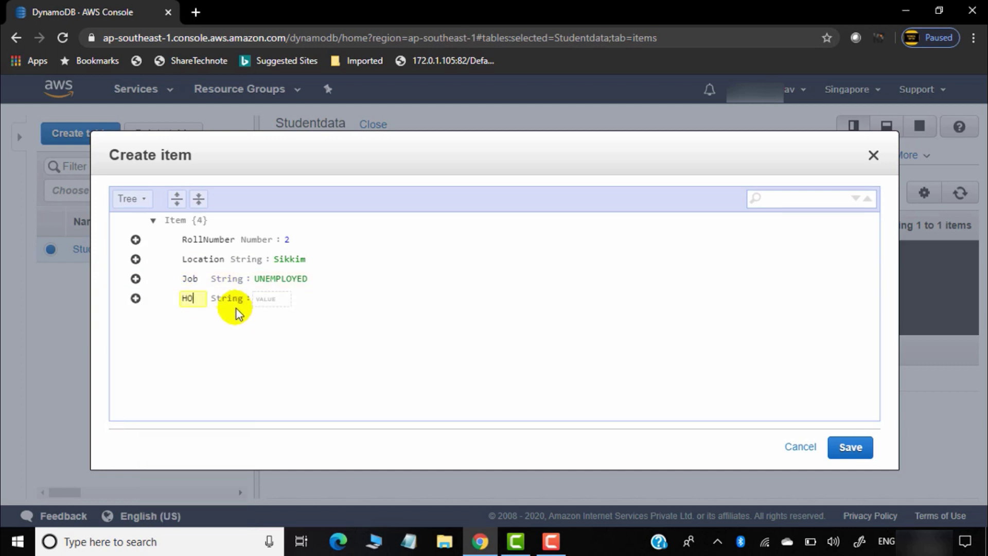
type("BBIES")
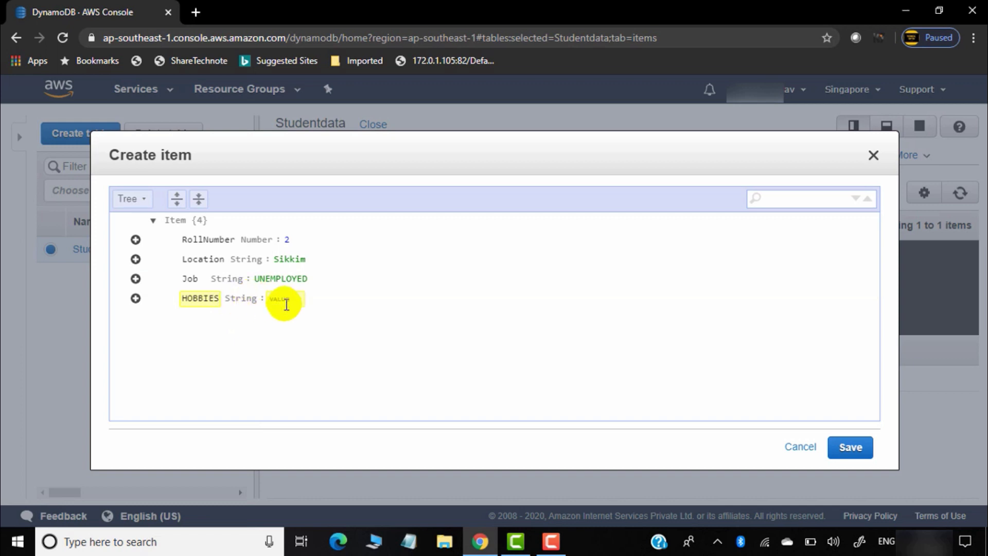
left_click(286, 304)
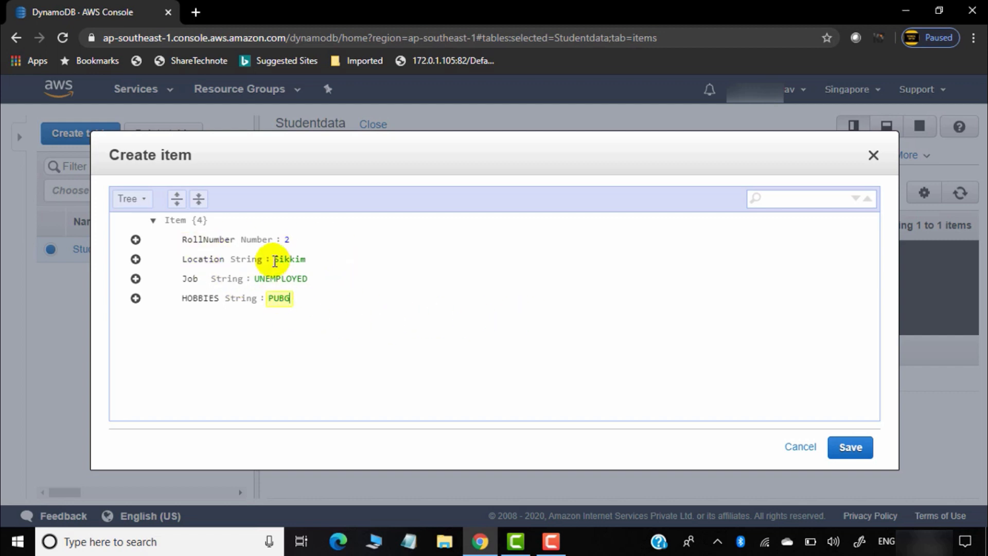
left_click(850, 448)
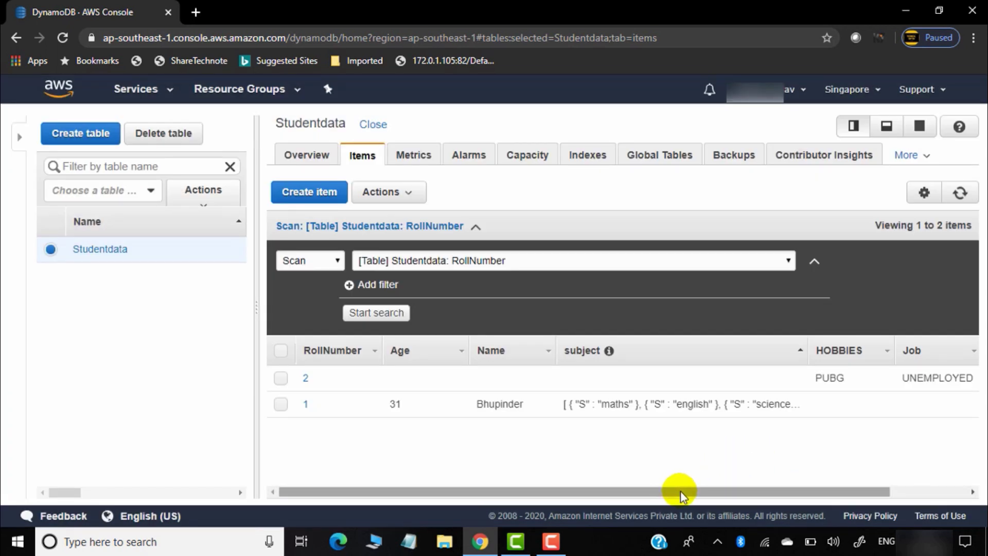
Step: Compare the attribute columns of both items and view the RollNumber 1 item's attributes without changing them
left_click_drag(681, 491, 633, 491)
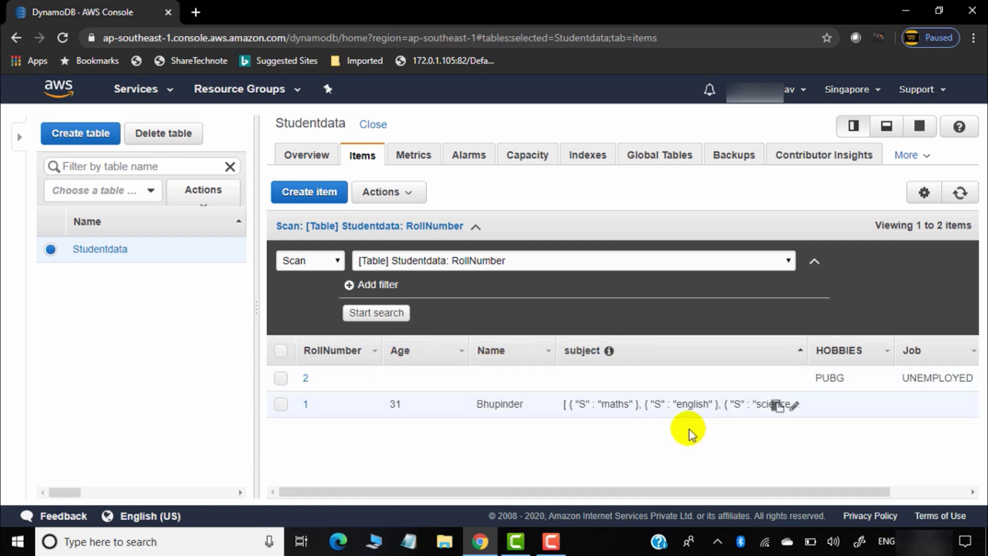
left_click_drag(693, 493, 838, 497)
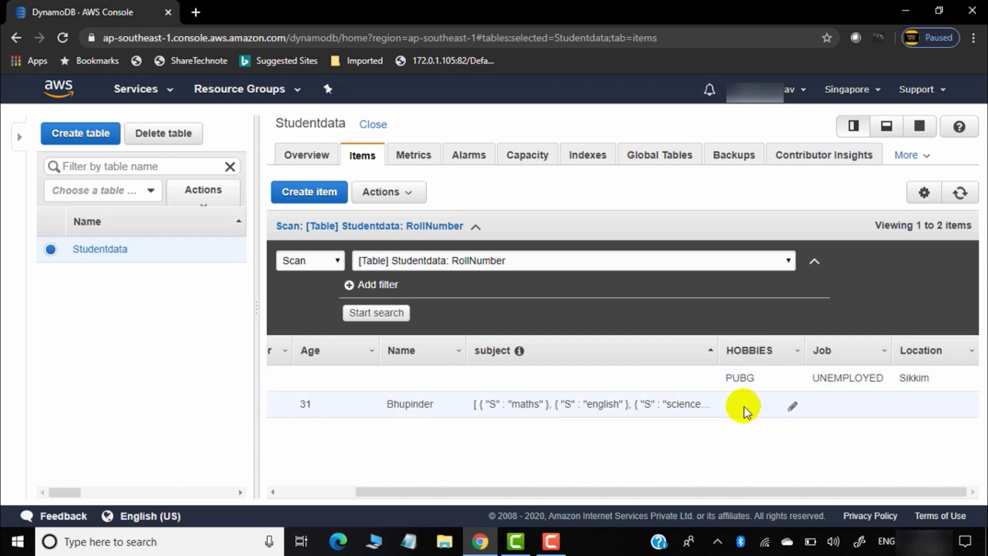
left_click(793, 408)
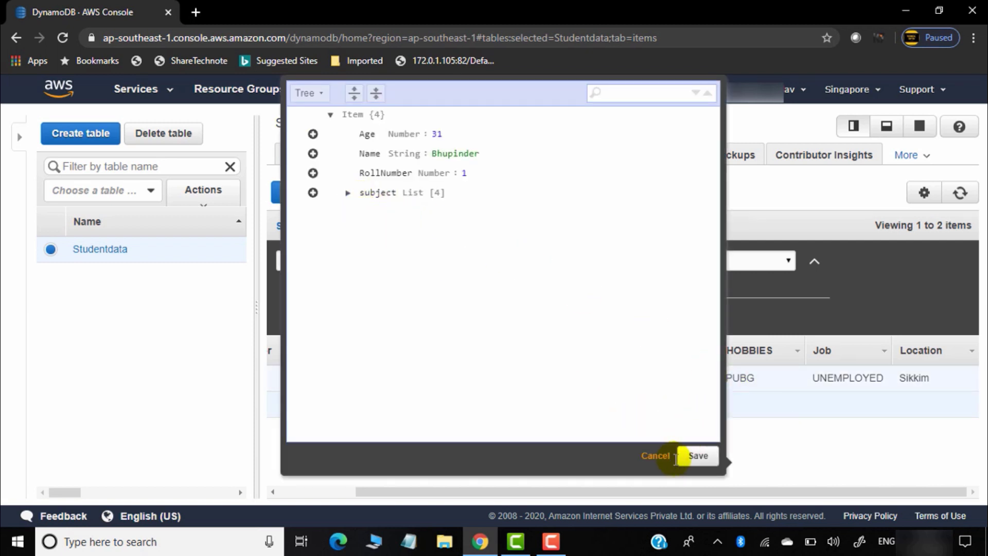
left_click(656, 455)
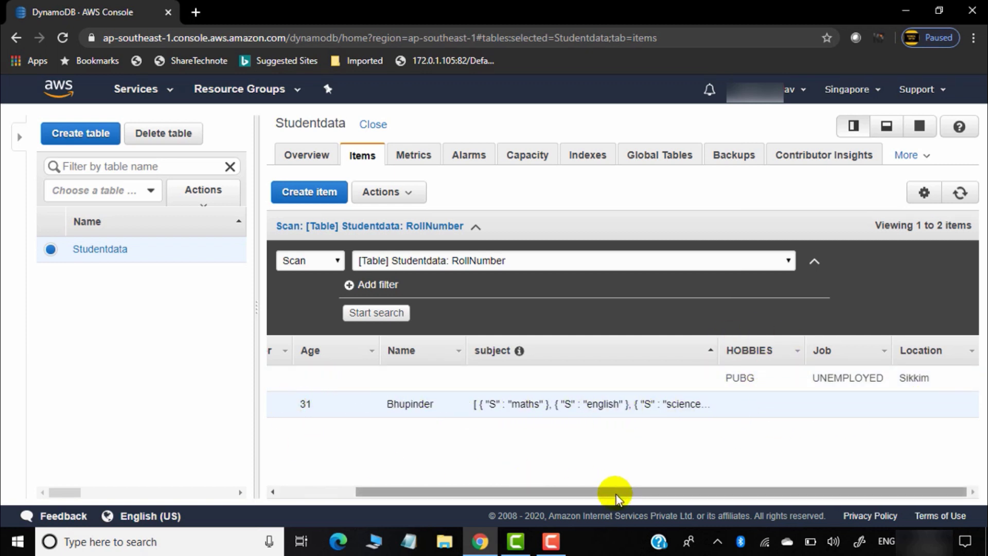
left_click_drag(615, 489, 511, 483)
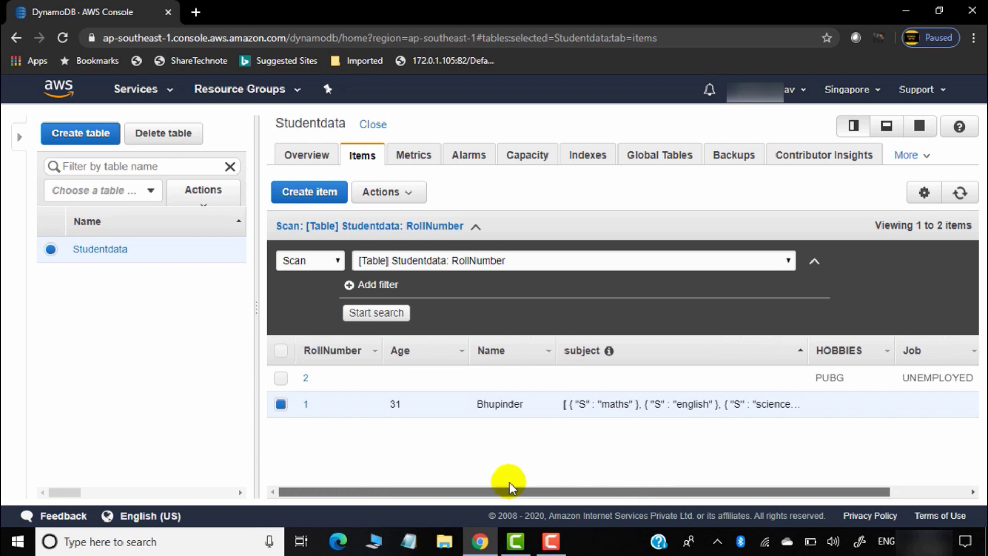
Step: Start a third item with RollNumber 3 and append a String attribute called Name holding the student's first name
left_click(307, 191)
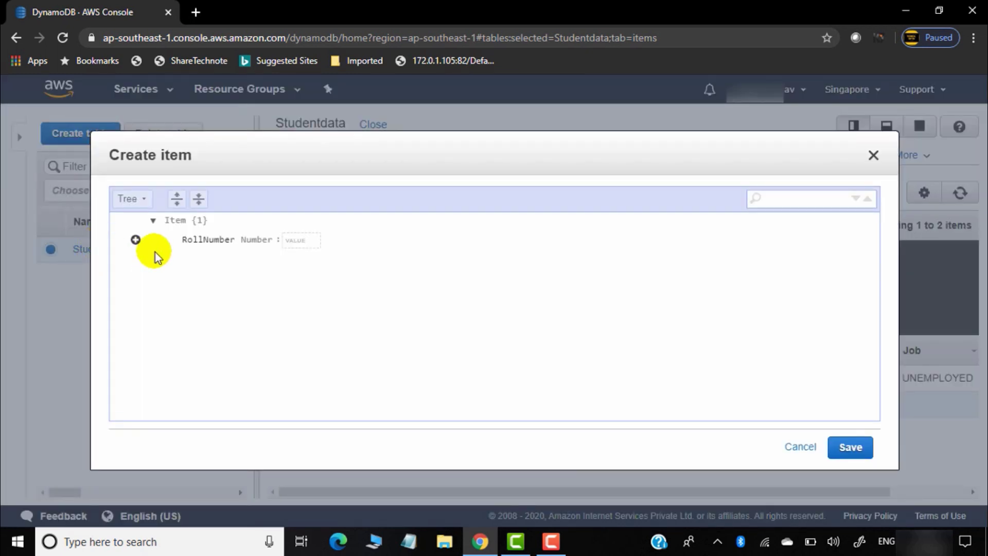
left_click(316, 241)
type("3")
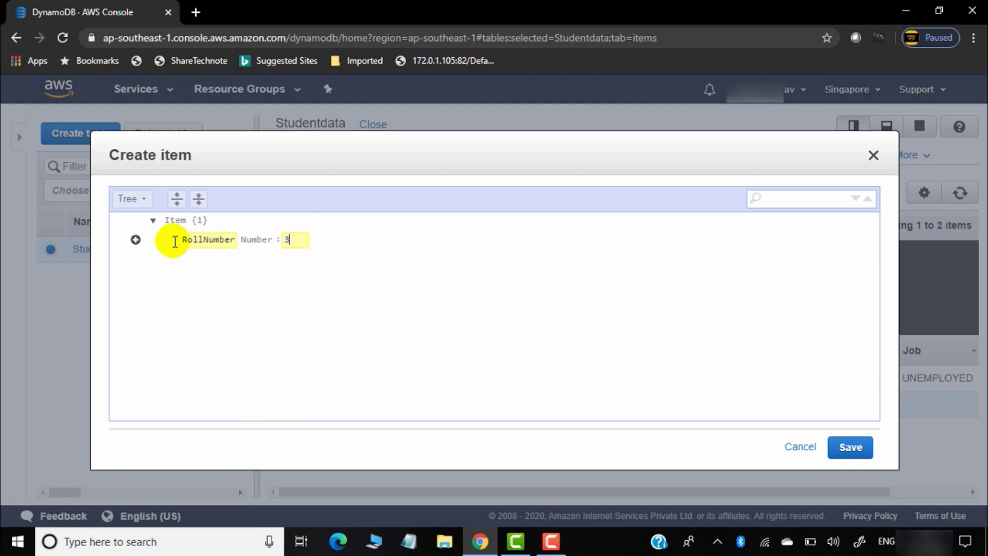
left_click(135, 239)
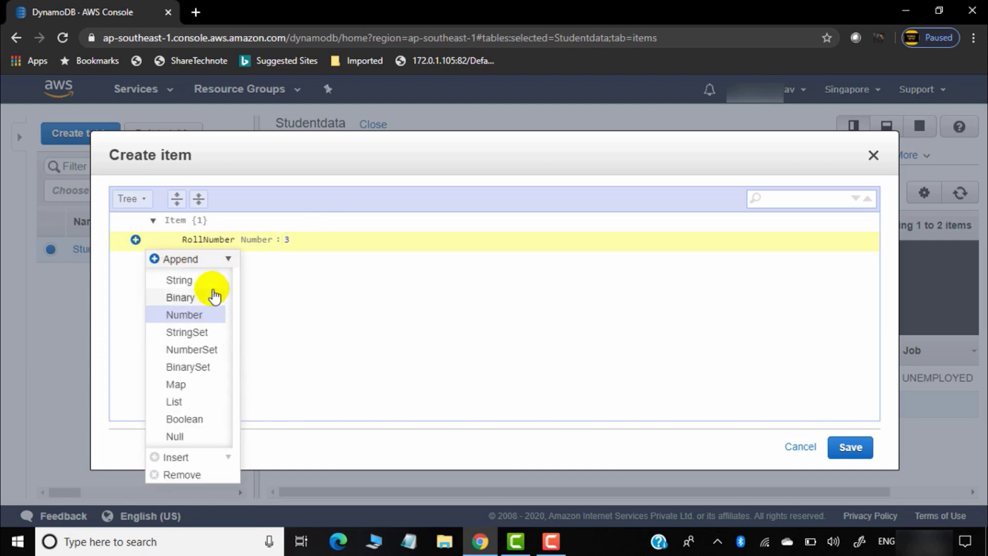
left_click(190, 277)
type("Name")
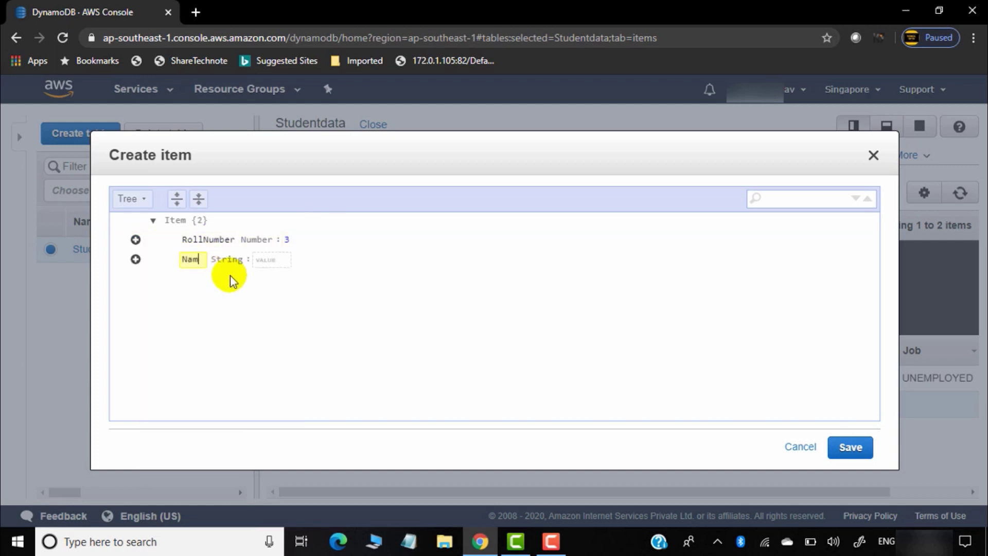
left_click(264, 260)
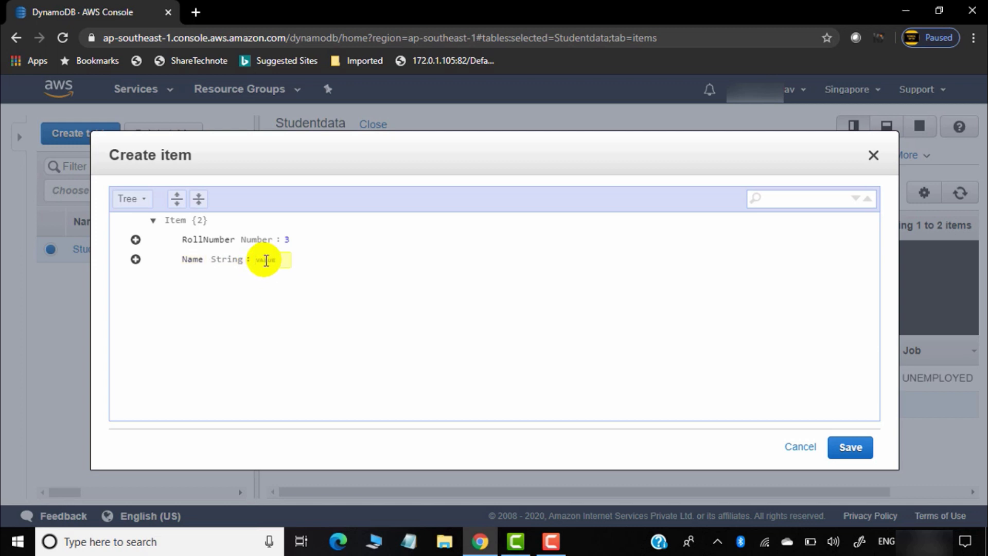
type("Vikas")
Step: Append a String attribute called category after Name with the value general
left_click(135, 260)
mouse_move(173, 282)
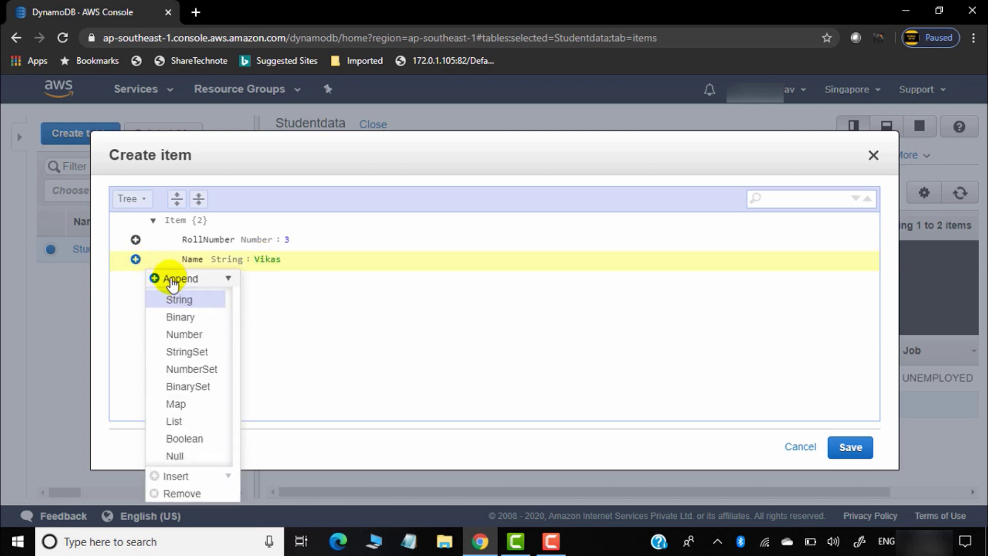
left_click(211, 300)
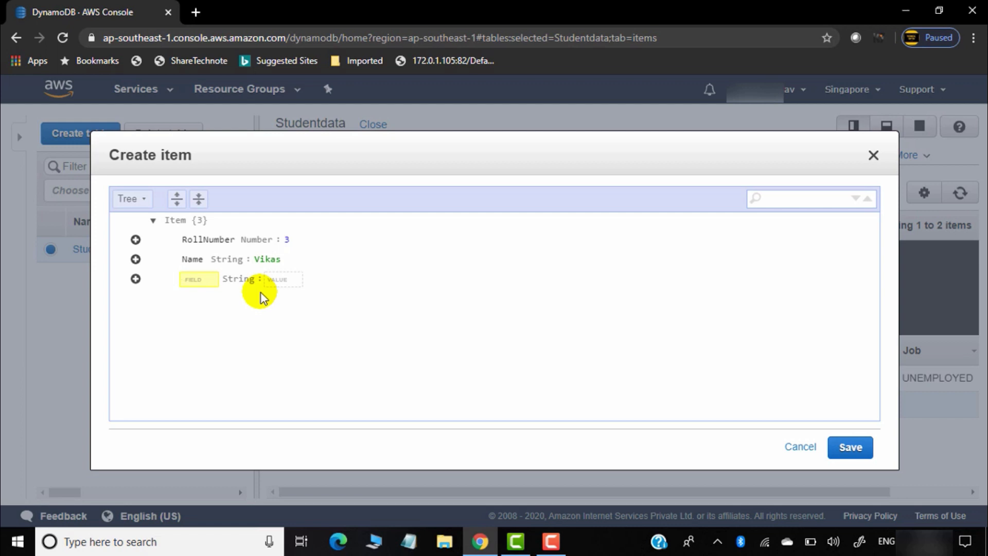
type("cate")
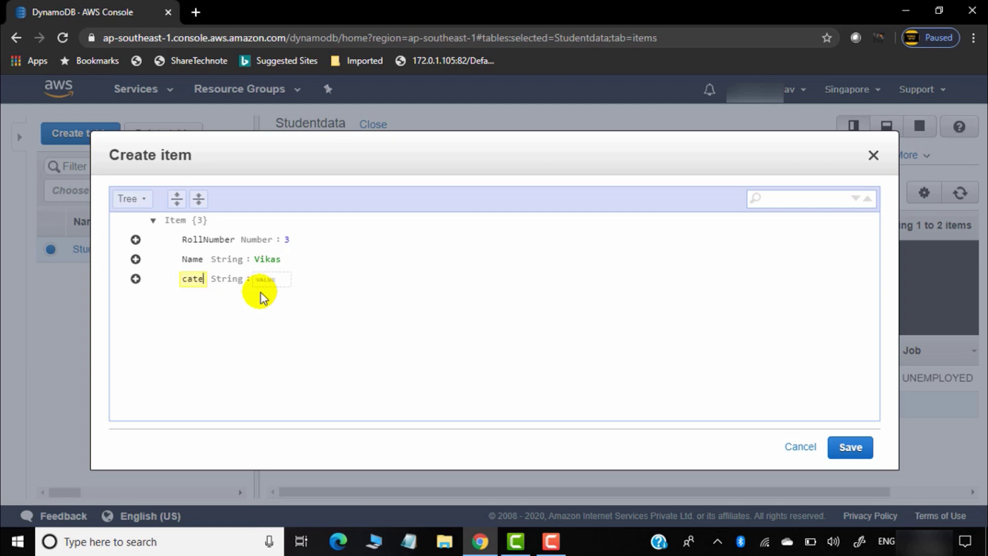
type("gory")
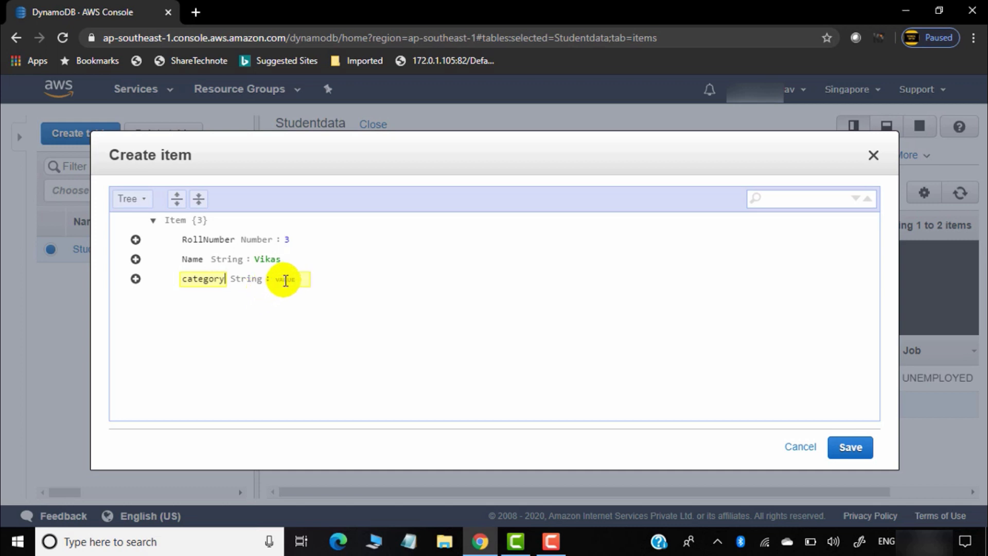
left_click(286, 280)
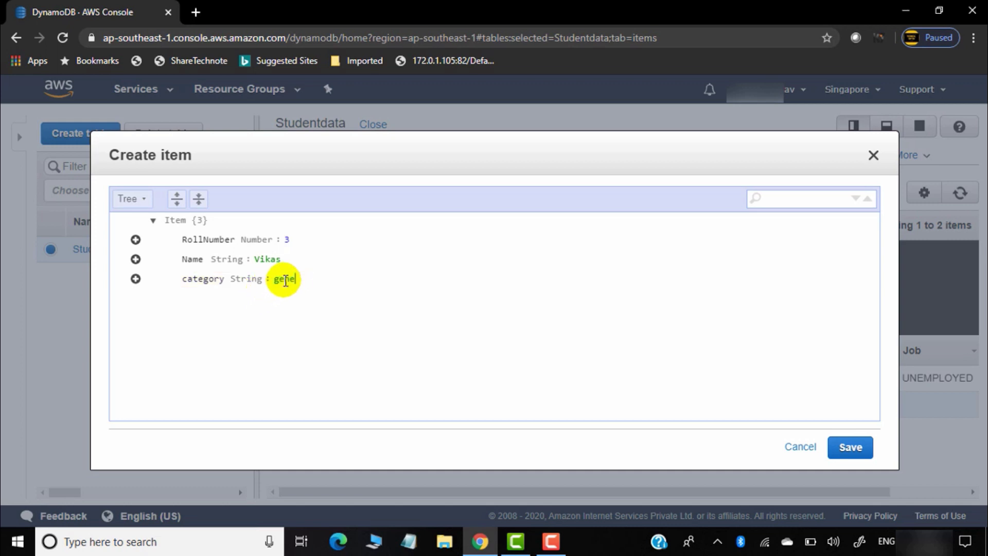
Step: Append a String attribute called branch after category with the value ECE
left_click(136, 279)
left_click(228, 298)
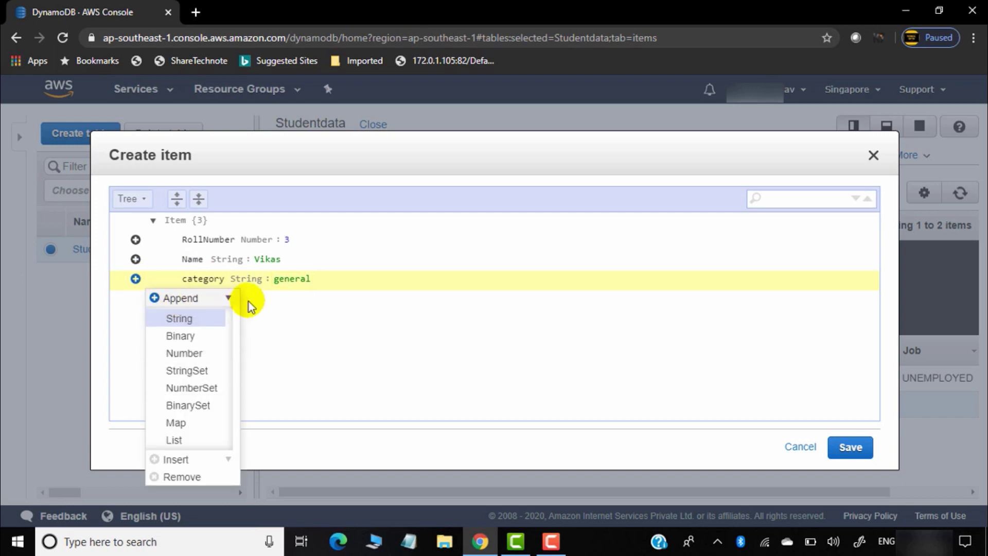
left_click(179, 318)
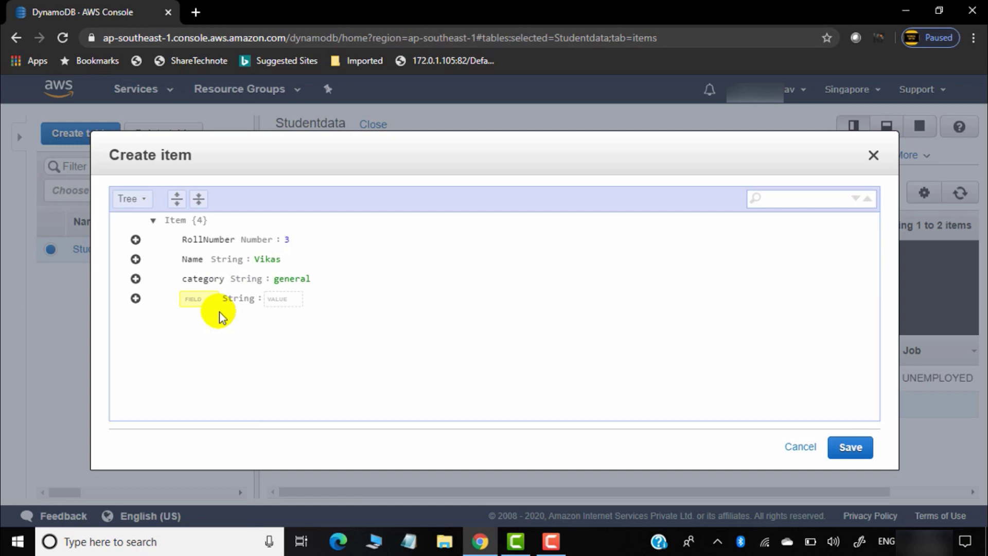
type("branch")
left_click(276, 301)
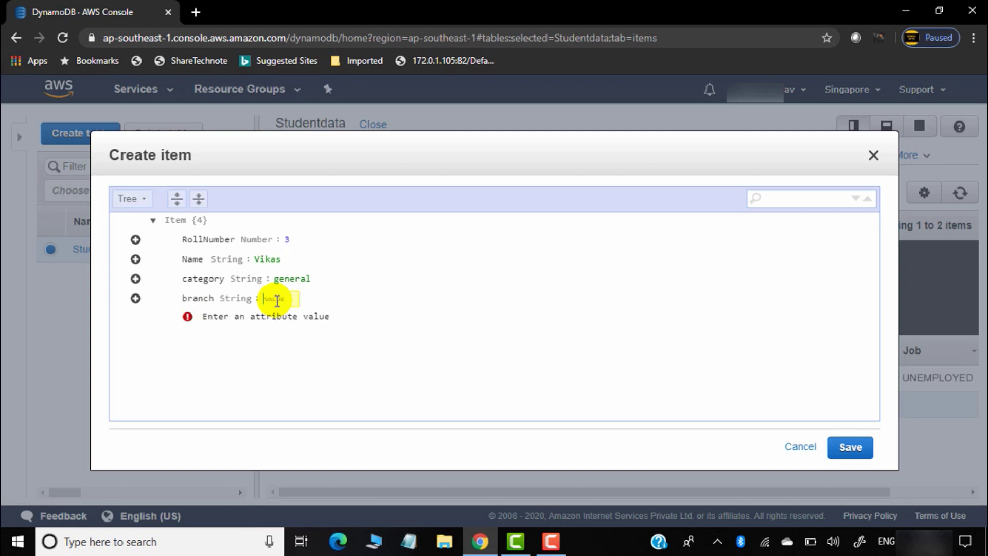
type("ECE")
Step: Append a Number attribute called Age after branch with the value 27, and save the third item
left_click(137, 298)
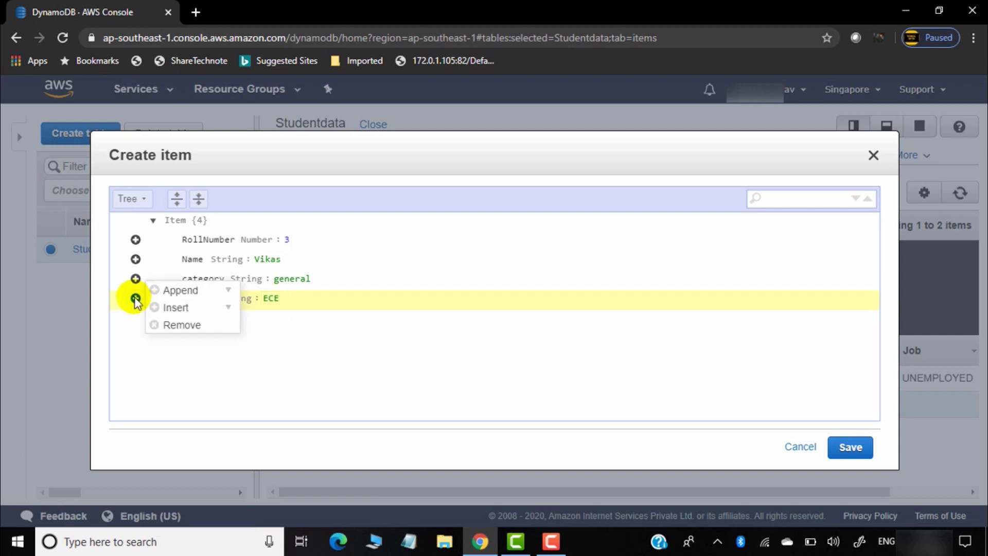
left_click(175, 290)
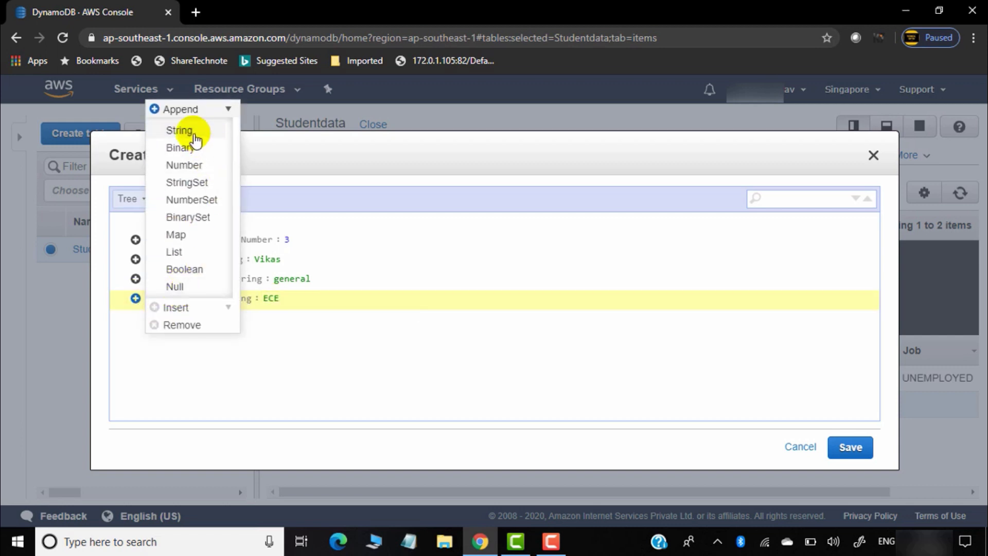
left_click(189, 163)
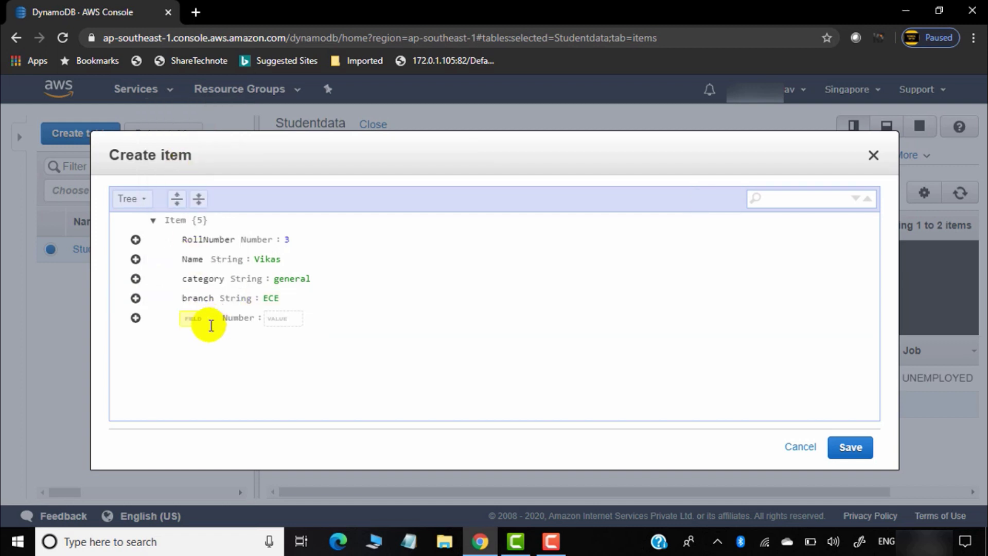
type("Age")
left_click(267, 319)
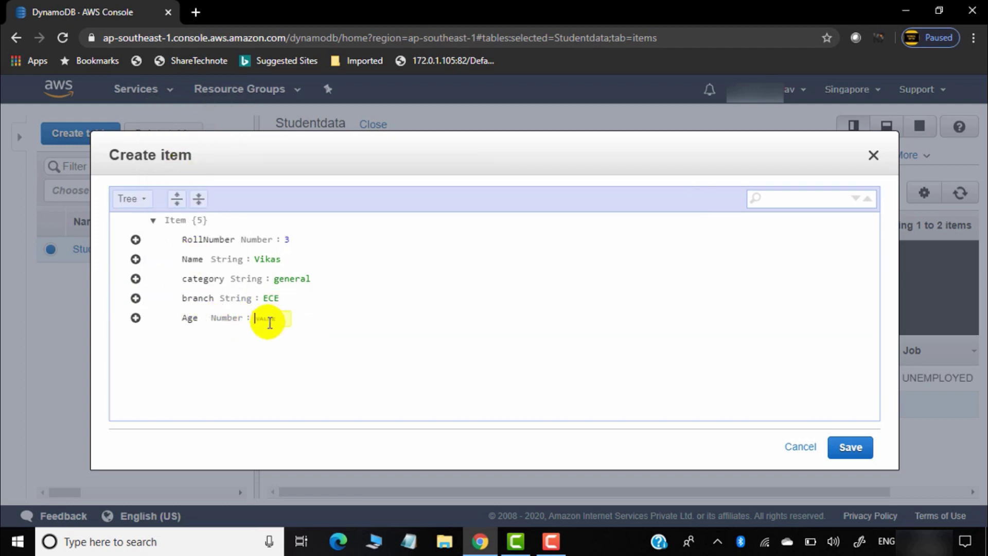
type("27")
left_click(855, 450)
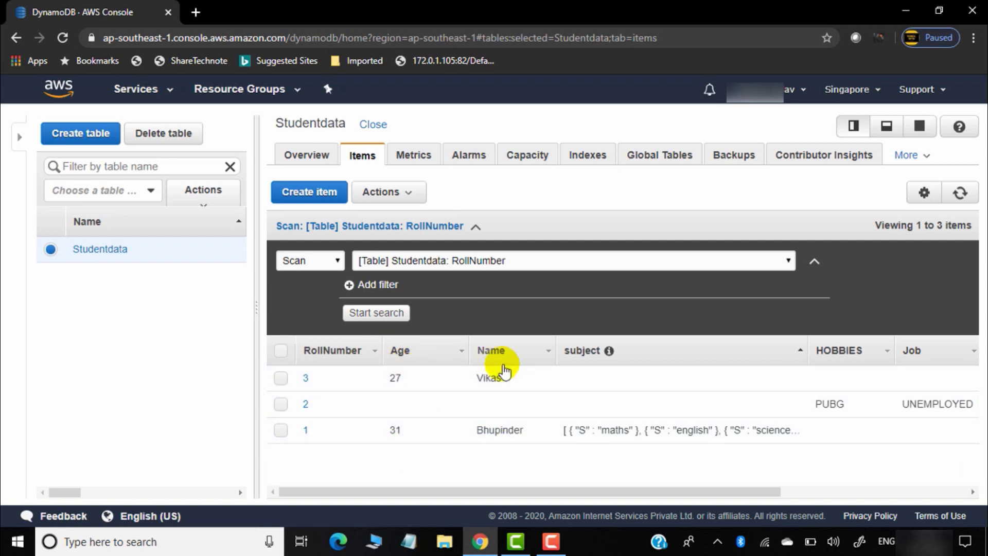
Step: Examine all attribute columns of the three items in the Studentdata item list
left_click_drag(691, 490, 971, 489)
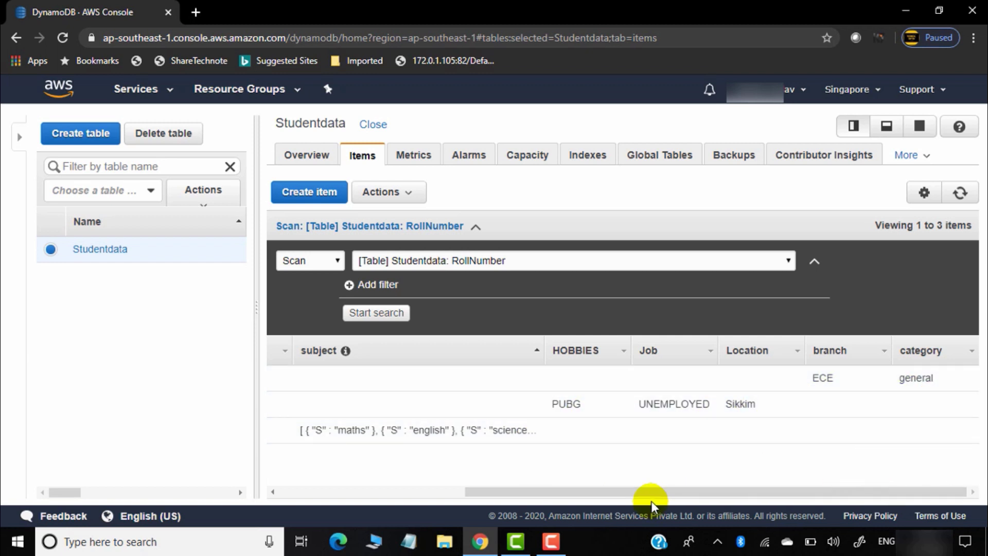
left_click_drag(678, 493, 404, 490)
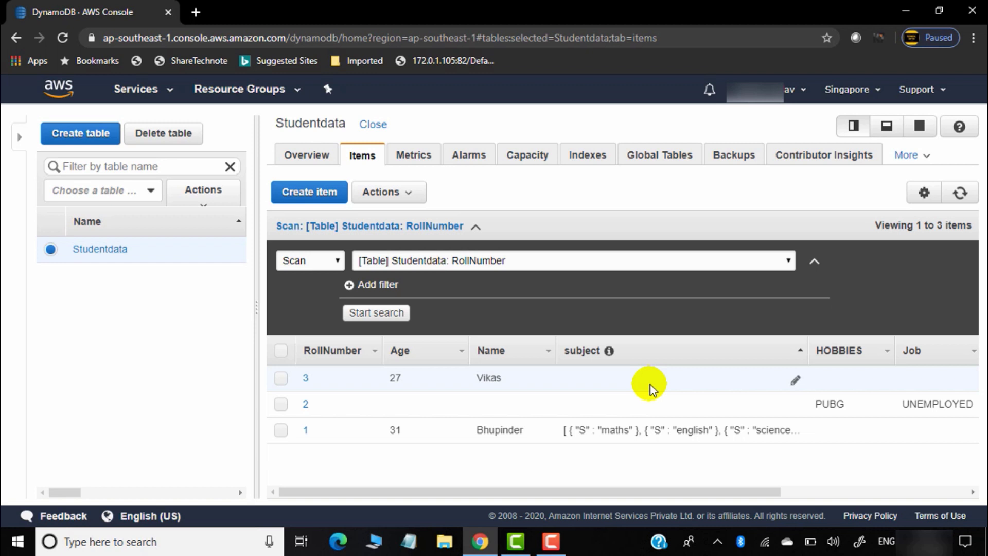
left_click_drag(411, 492, 424, 491)
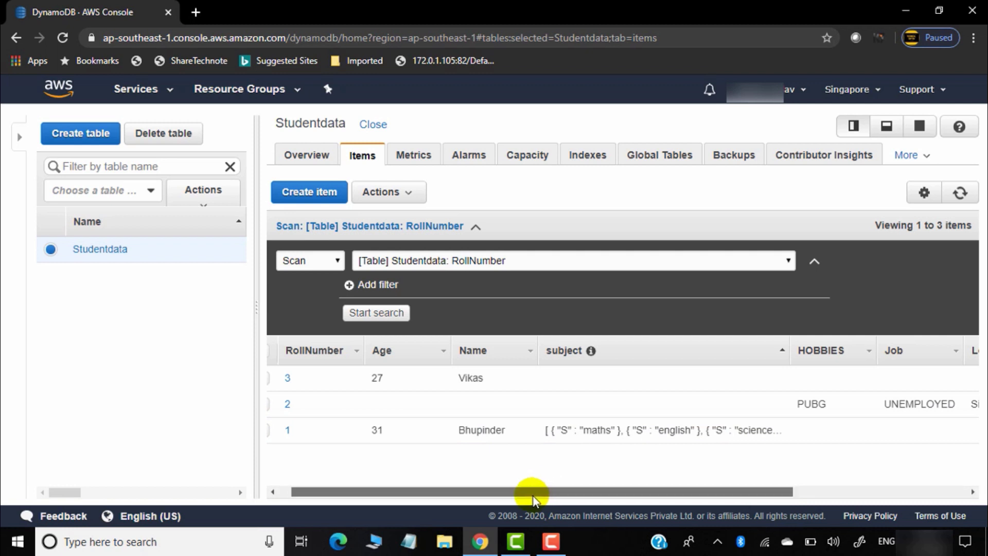
left_click_drag(534, 494, 521, 494)
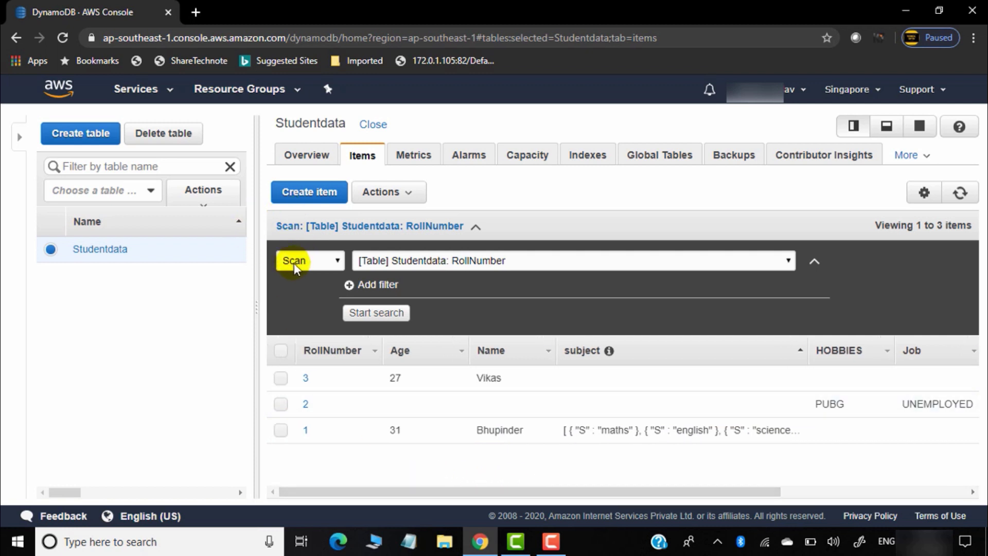
Step: Check the available search operations for the Studentdata table and keep Scan selected
left_click(324, 260)
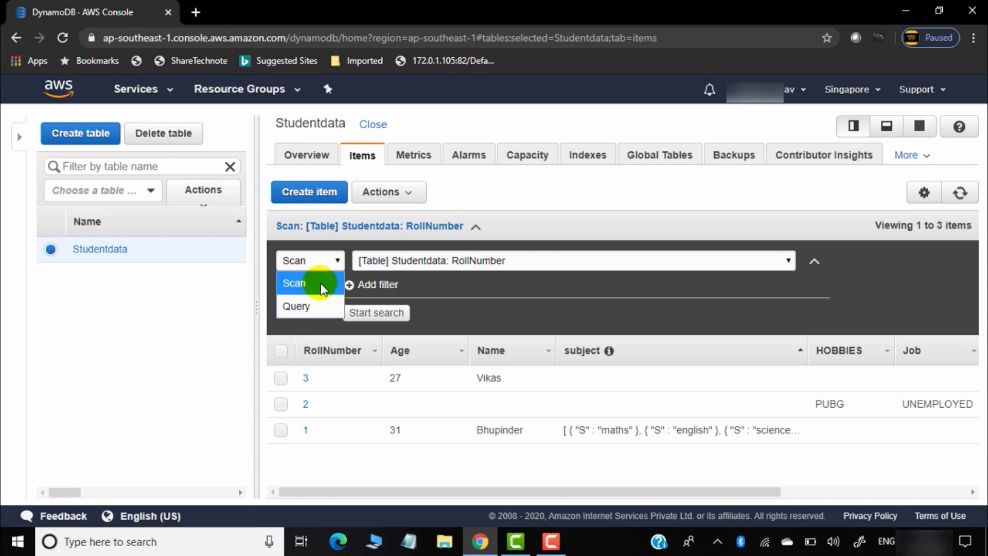
left_click(320, 283)
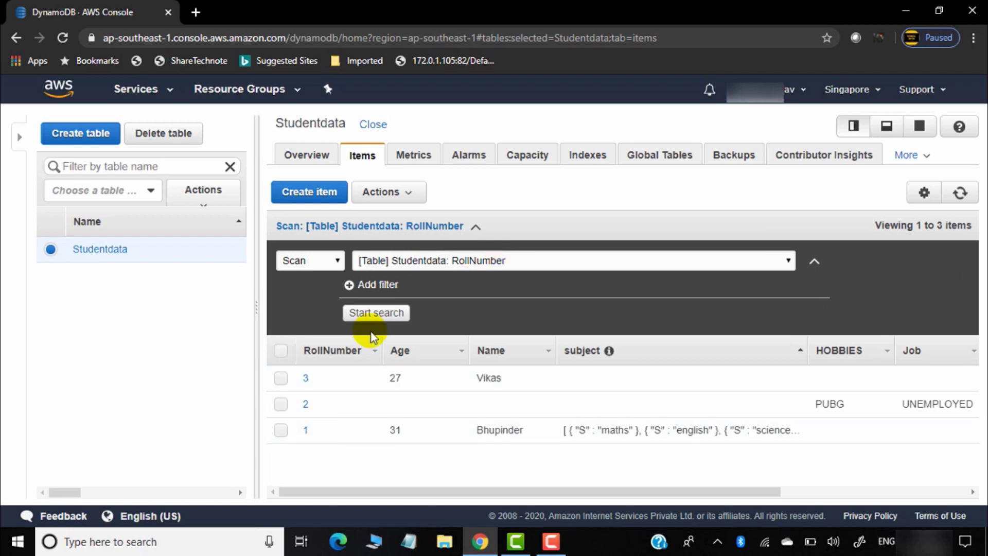
Step: Add a scan filter for the String attribute age equal to 31 and run the search
left_click(376, 285)
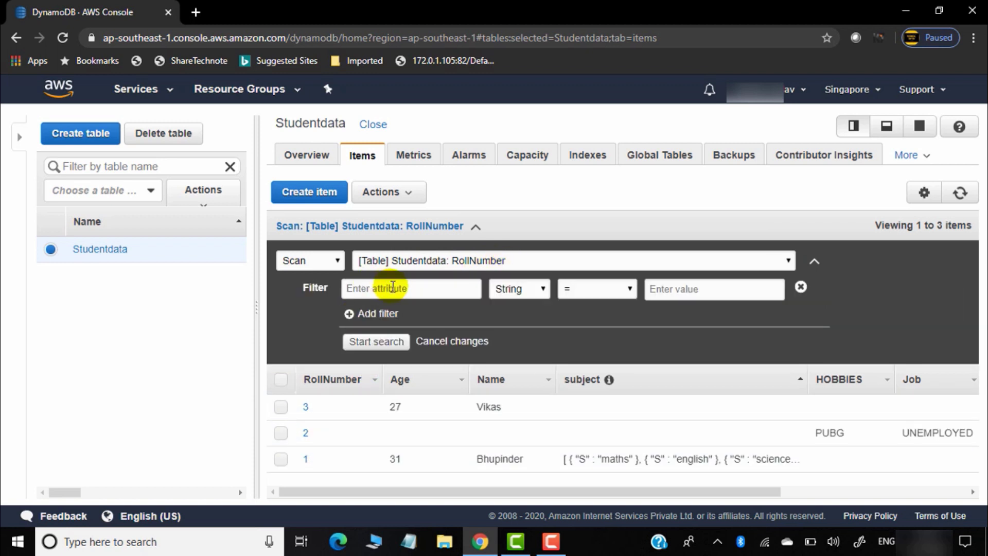
type("age")
left_click(707, 293)
type("31")
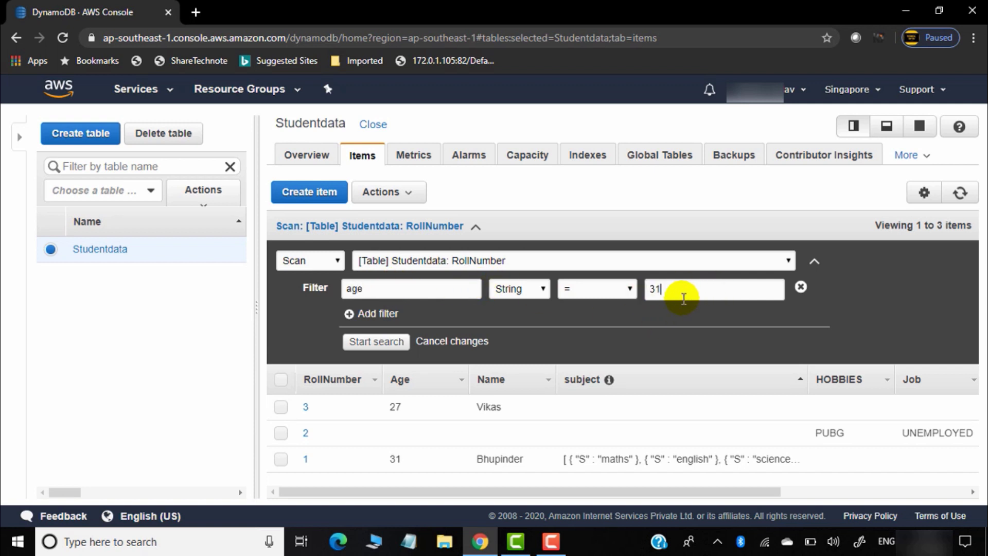
left_click(387, 344)
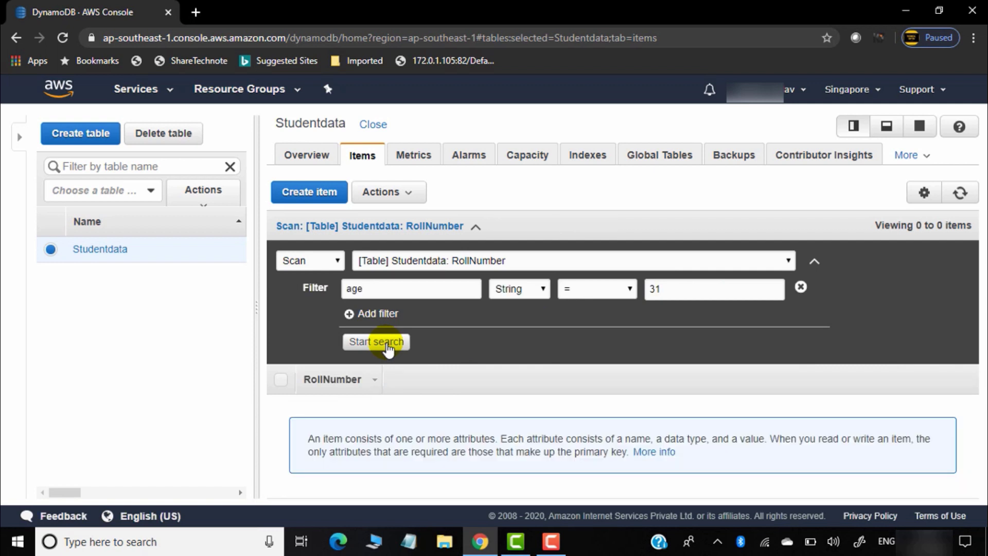
Step: Change the age filter's data type to Number and run the scan again
left_click(540, 289)
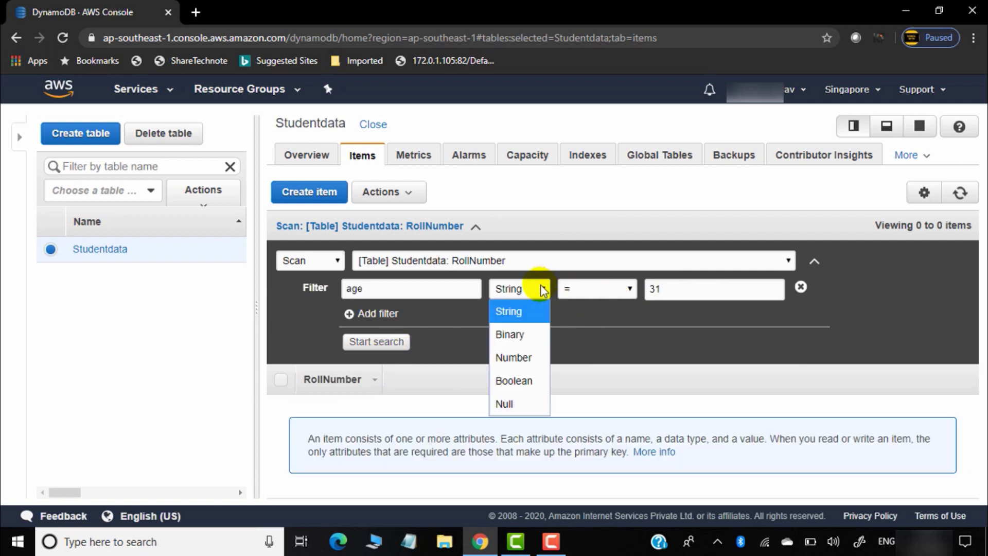
left_click(525, 354)
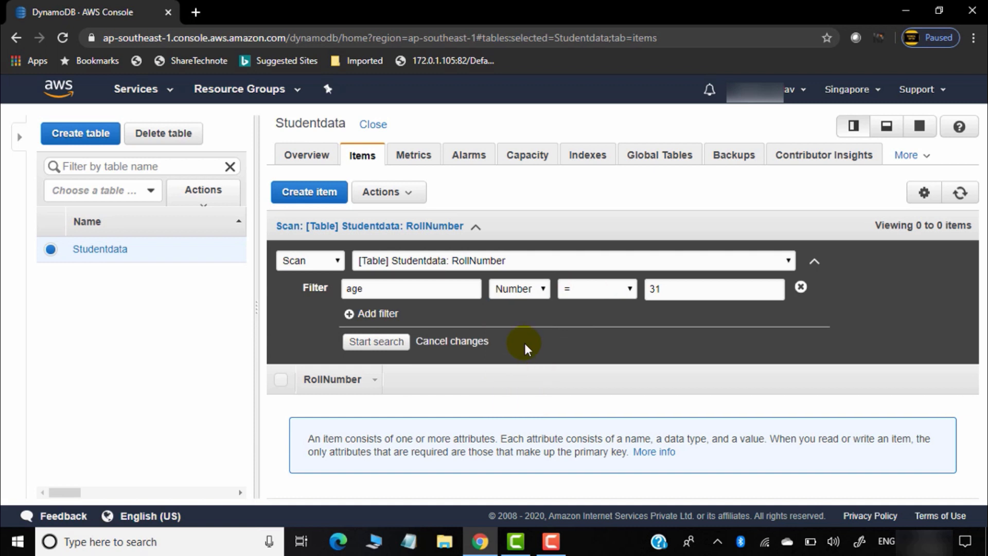
left_click(375, 342)
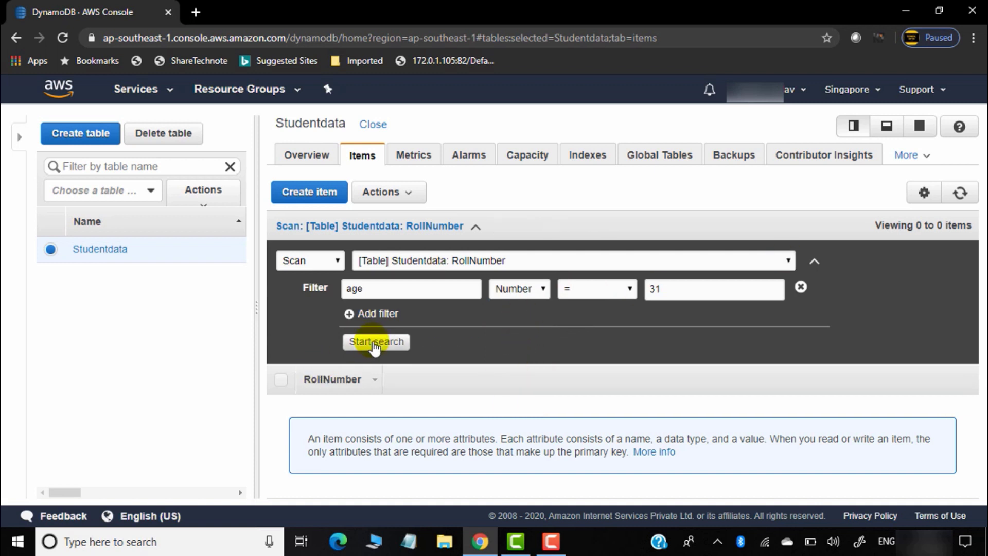
left_click(374, 342)
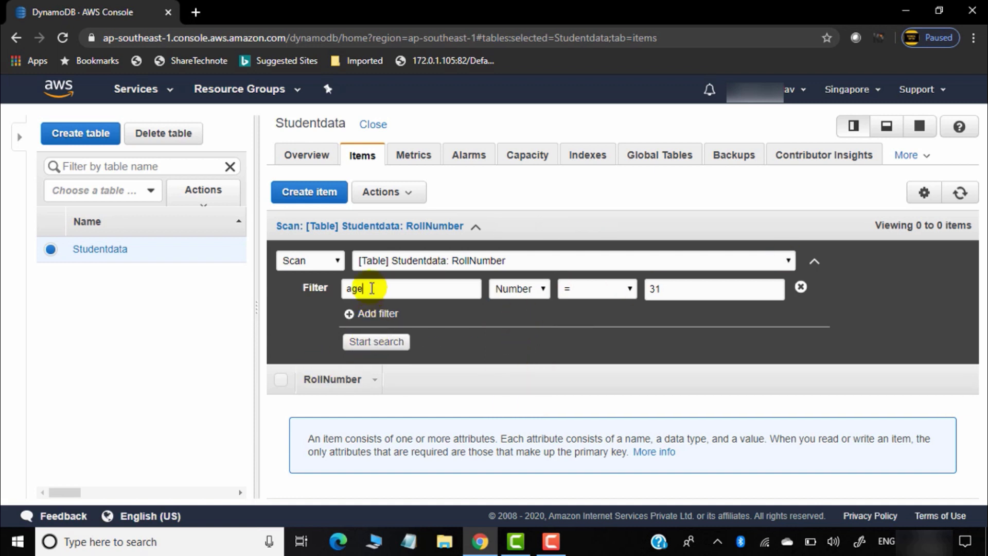
Step: Replace the filter's attribute name with the capitalized Age and rerun the scan
key("BackSpace")
key("BackSpace")
key("BackSpace")
type("Age")
left_click(376, 342)
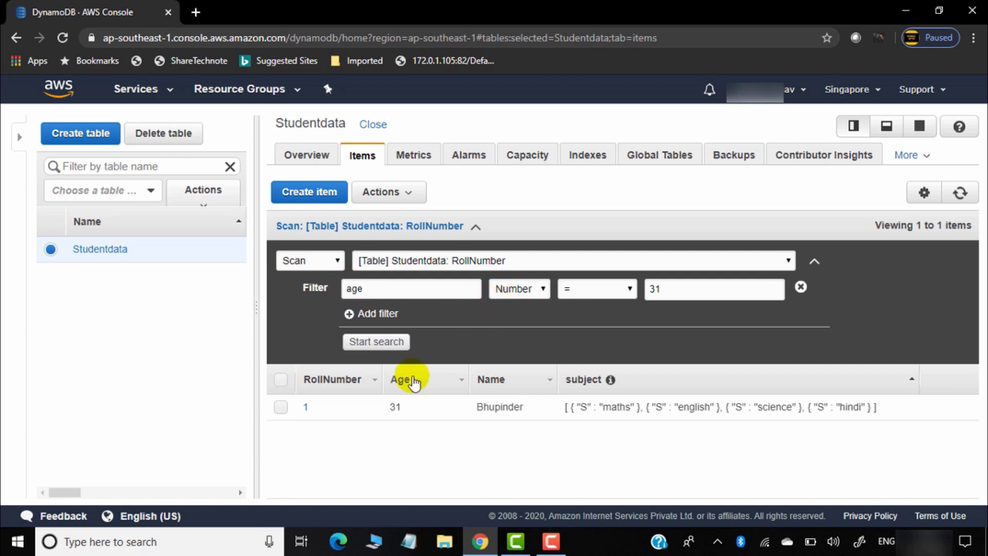
Step: Compare attribute case sensitivity by scanning with lowercase age and again with the attribute corrected to Age
left_click(394, 343)
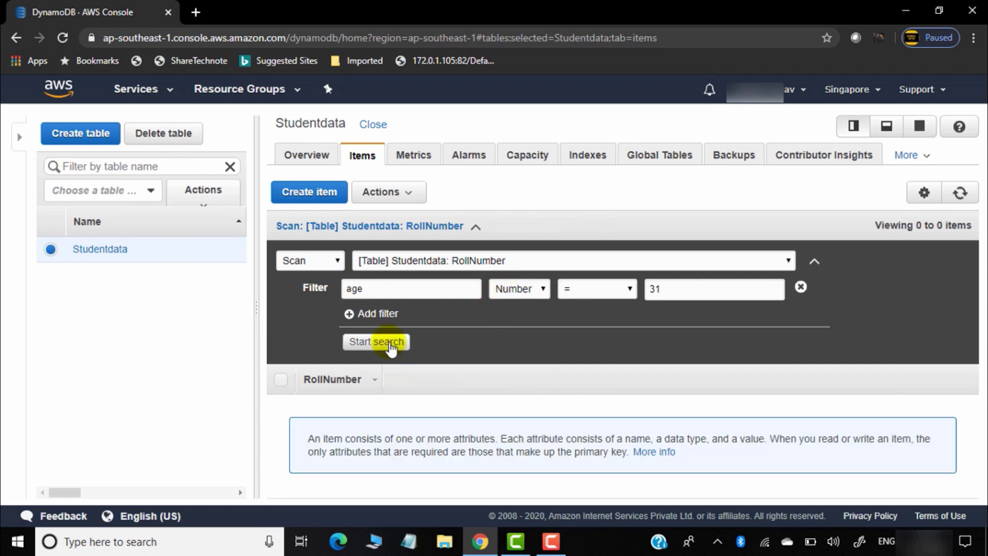
left_click(350, 289)
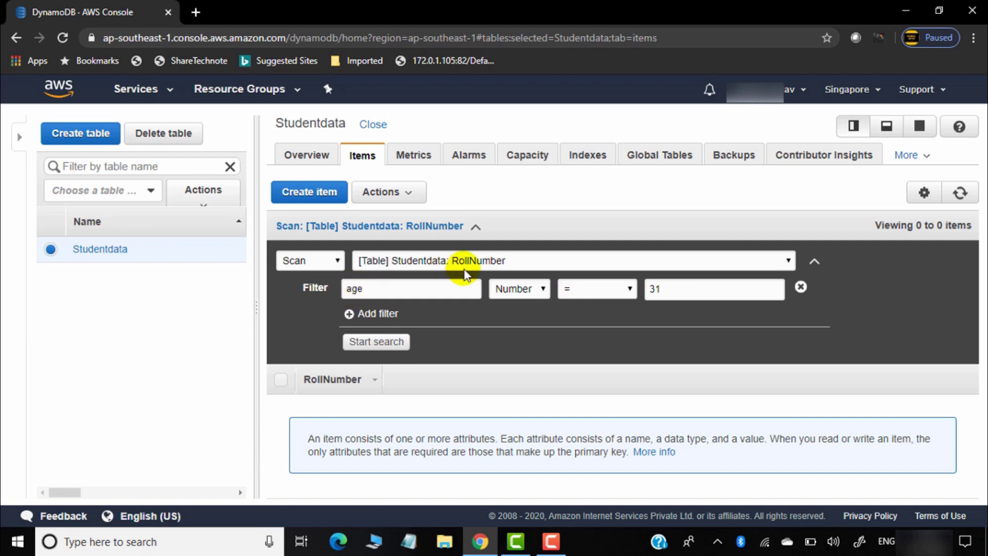
key("BackSpace")
type("A")
left_click(387, 342)
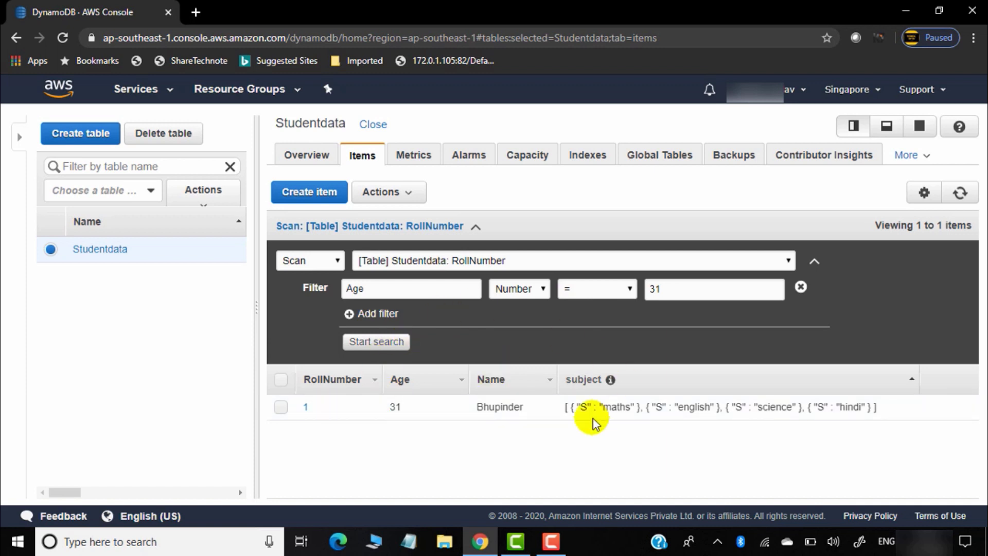
Step: Change the scan filter's attribute to Name with the String type and clear its comparison value
left_click(374, 286)
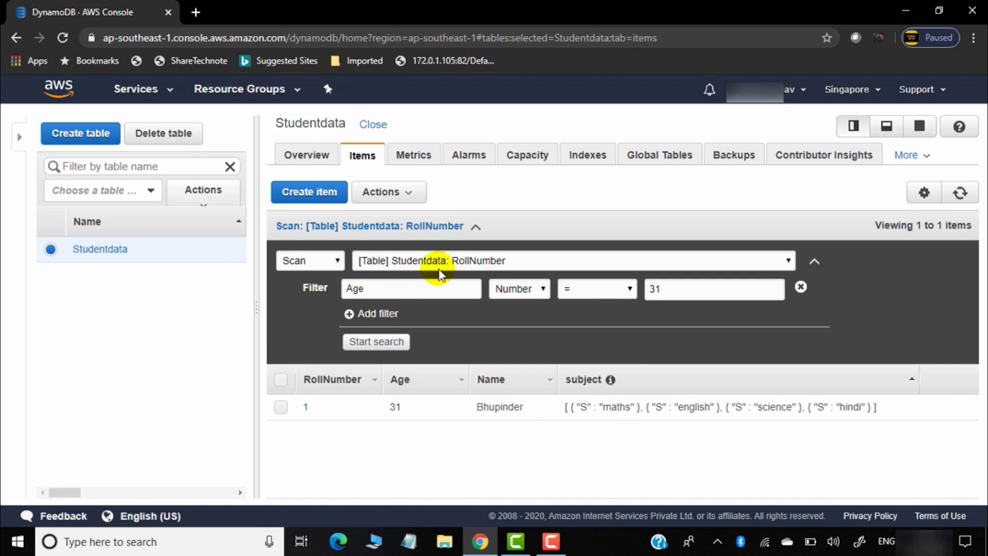
key("BackSpace")
type("Name")
left_click(549, 290)
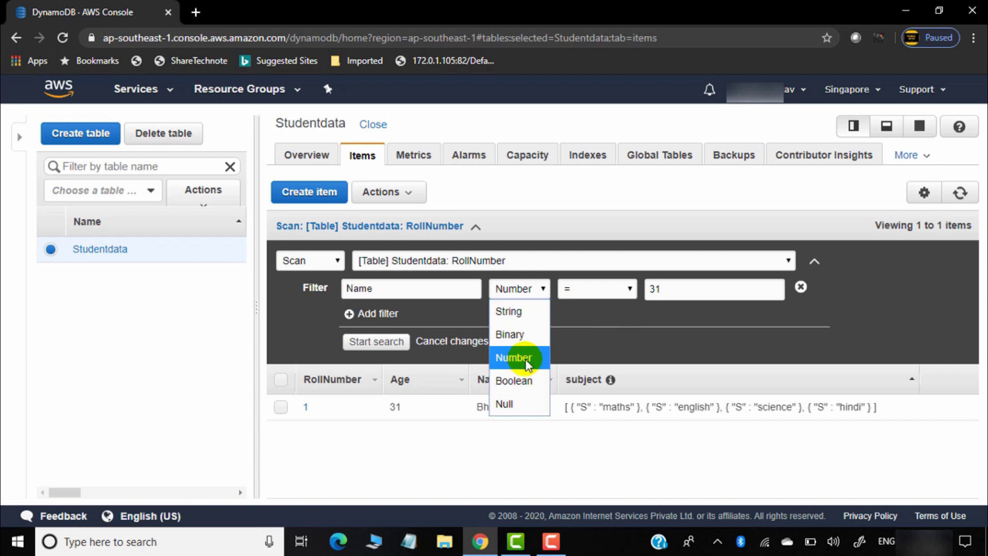
left_click(529, 310)
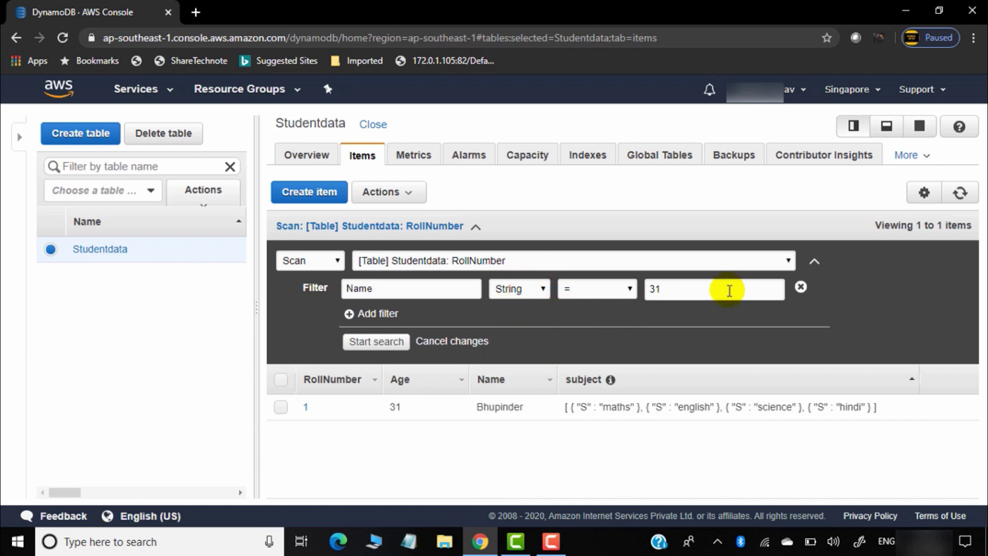
left_click(703, 285)
key("BackSpace")
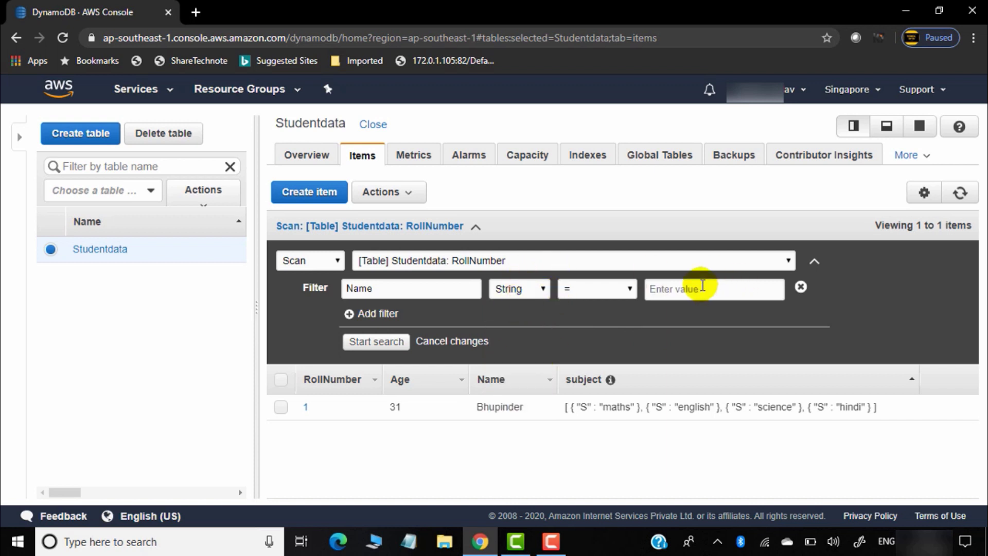
type("bh")
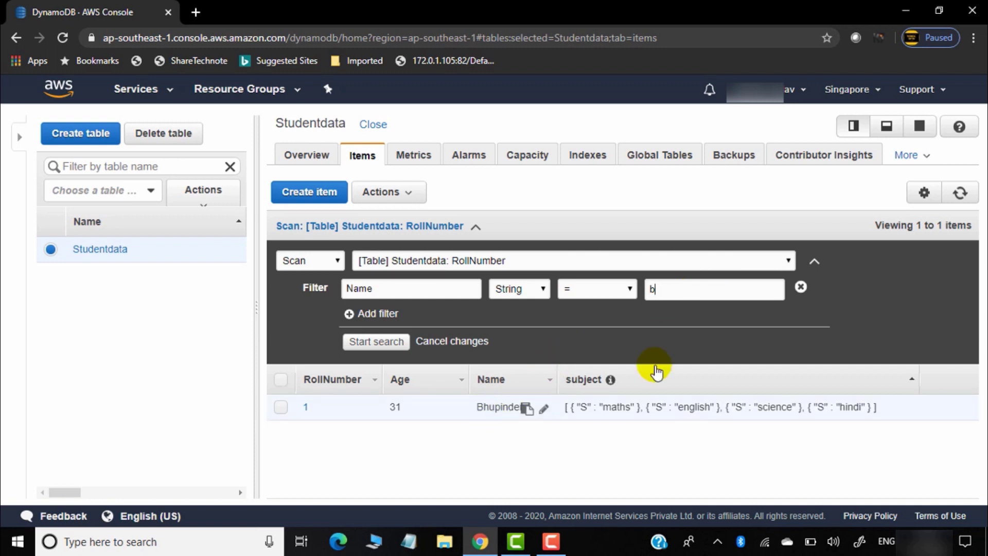
key("BackSpace")
type("B")
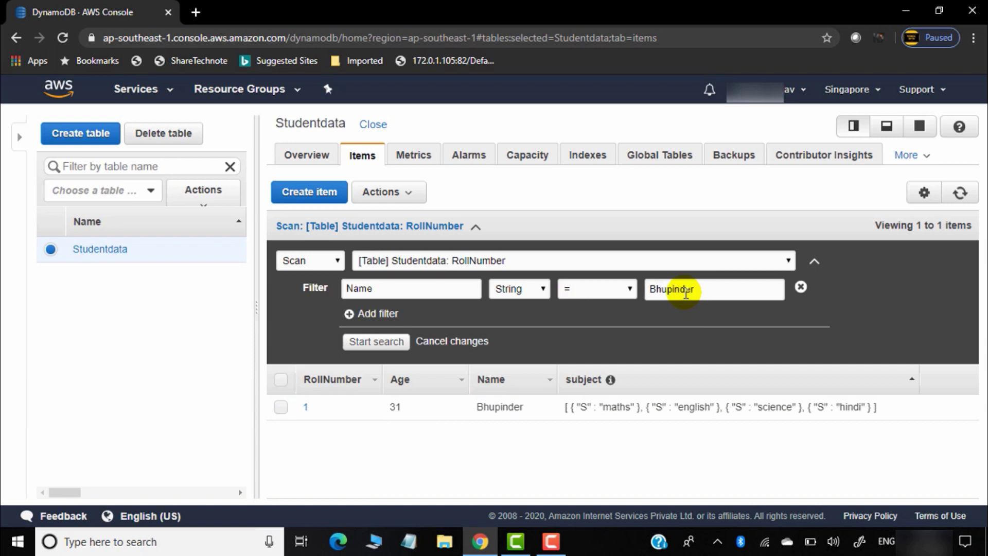
type("hupinde")
Step: Set the Name filter's value to the third student's name, run the scan and examine the returned attributes
key("ctrl+a")
key("BackSpace")
type("Vikas")
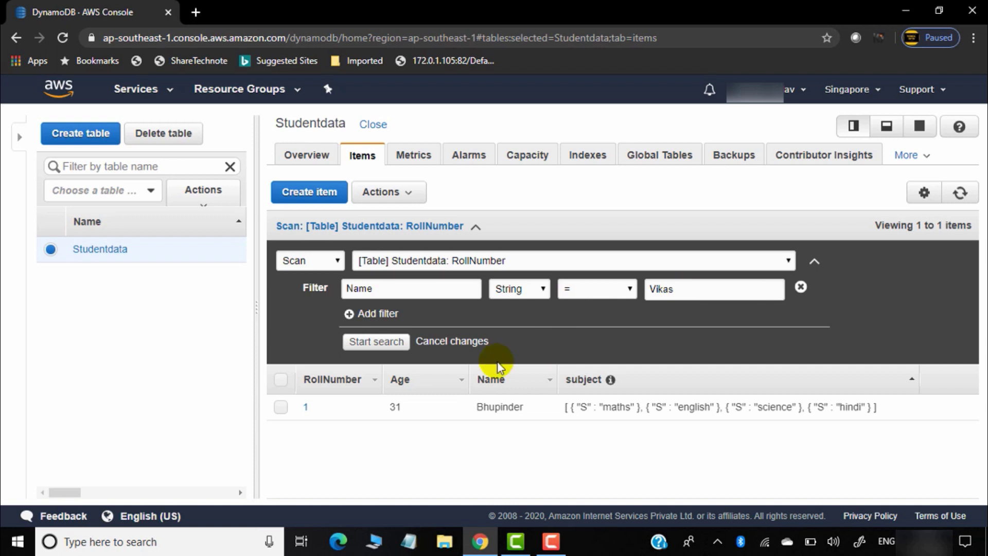
left_click(385, 343)
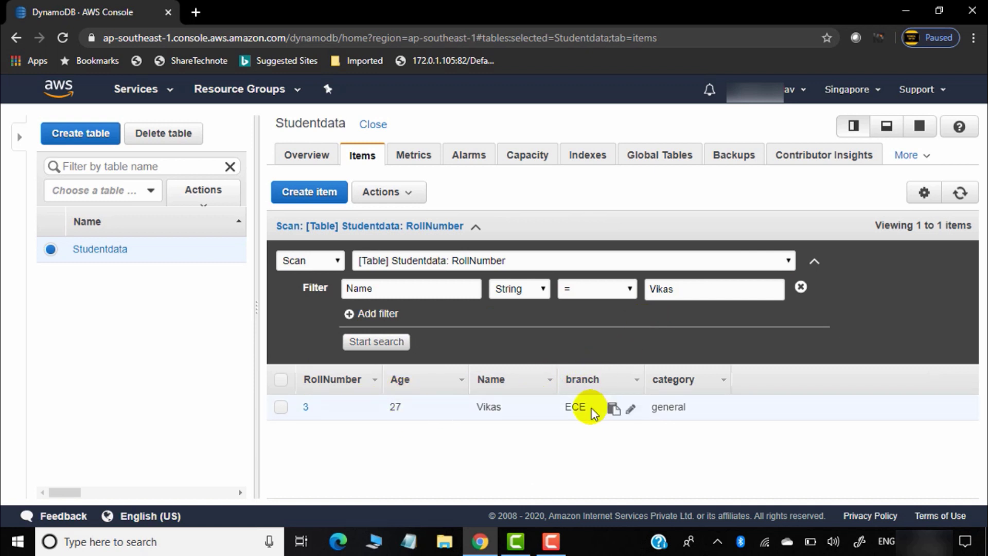
mouse_move(693, 412)
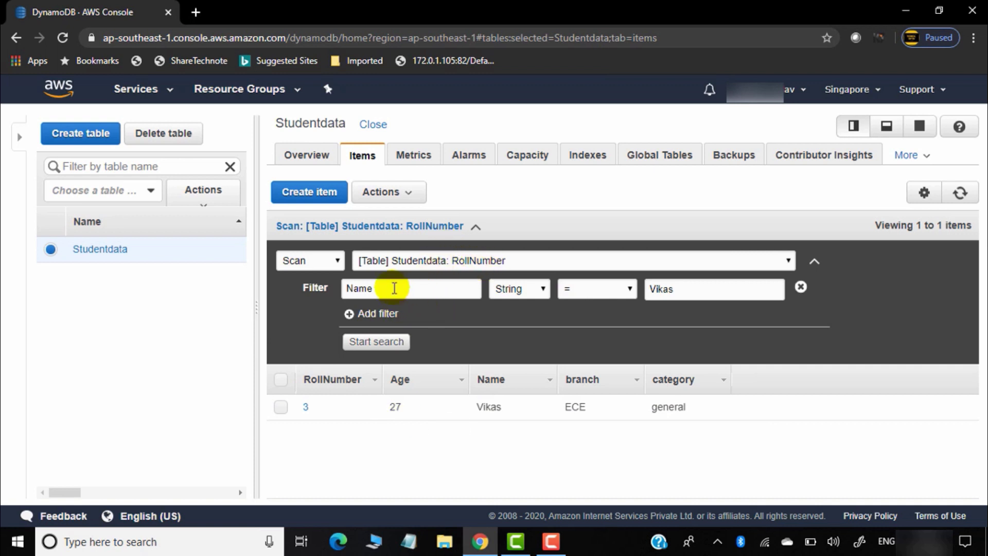
Step: Switch the Studentdata table's search operation from Scan to Query
left_click(318, 259)
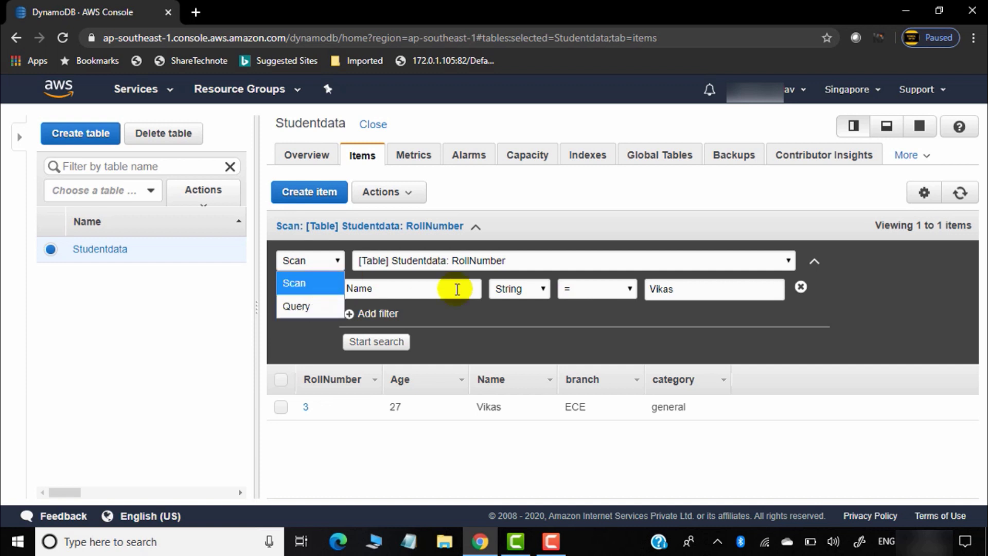
left_click(521, 316)
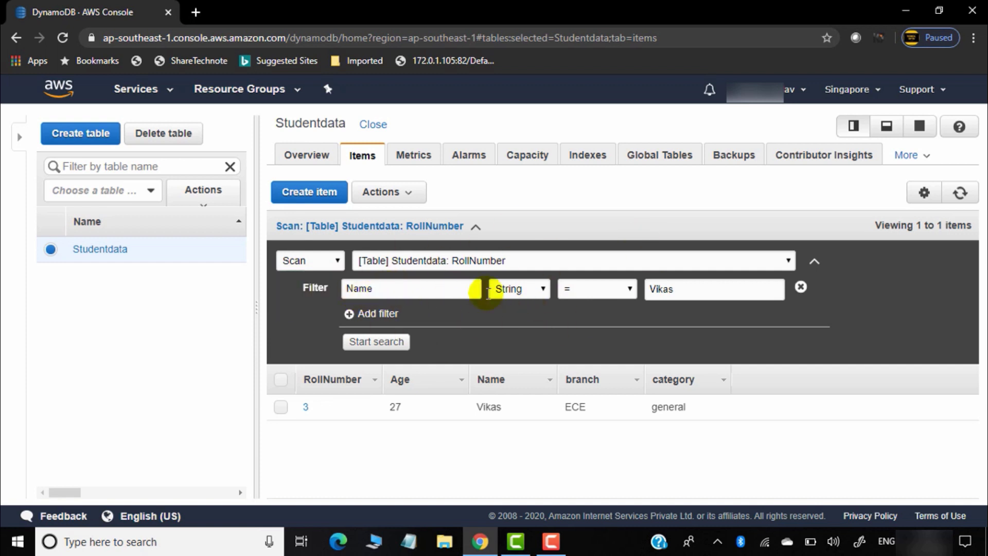
left_click(340, 261)
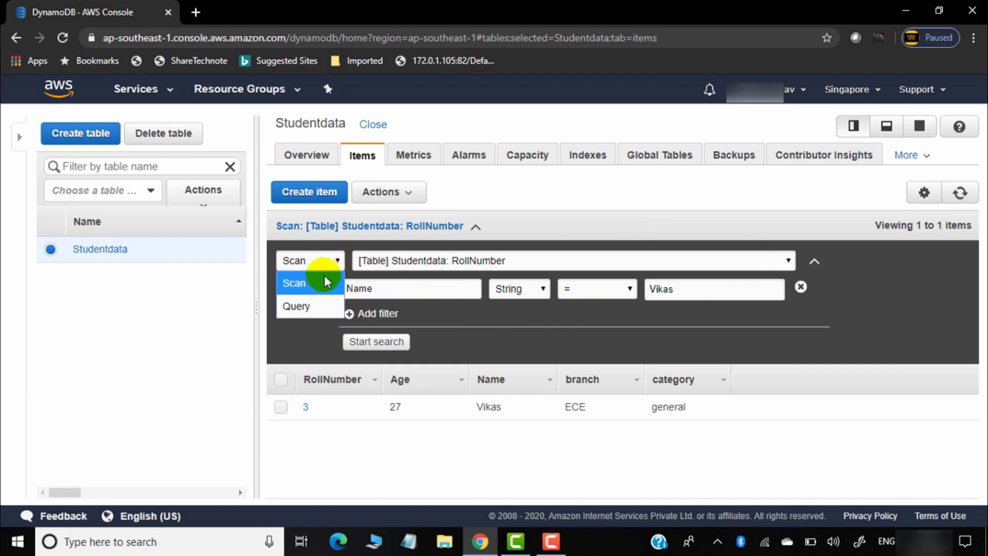
left_click(318, 301)
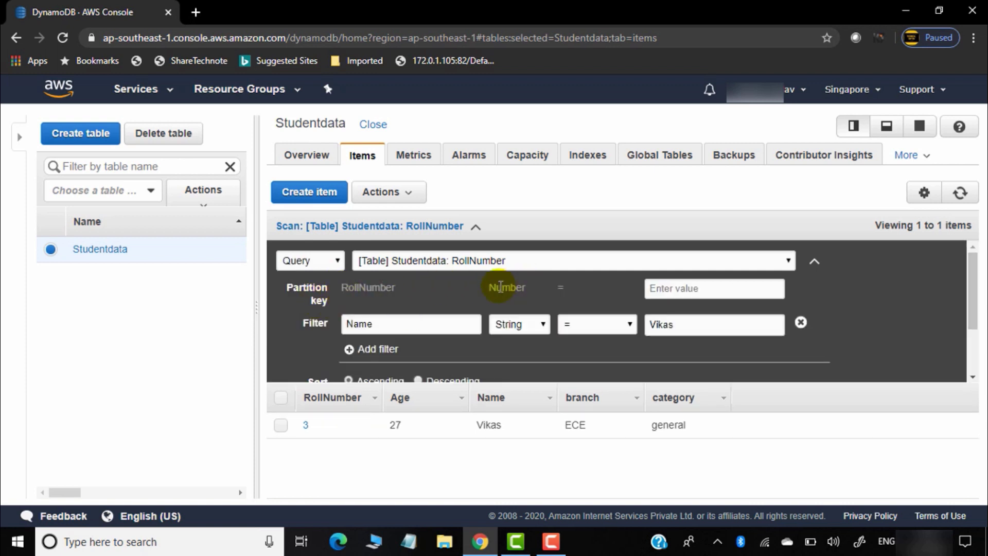
Step: Set the RollNumber partition key to 1, remove the Name filter and run the query
left_click(712, 288)
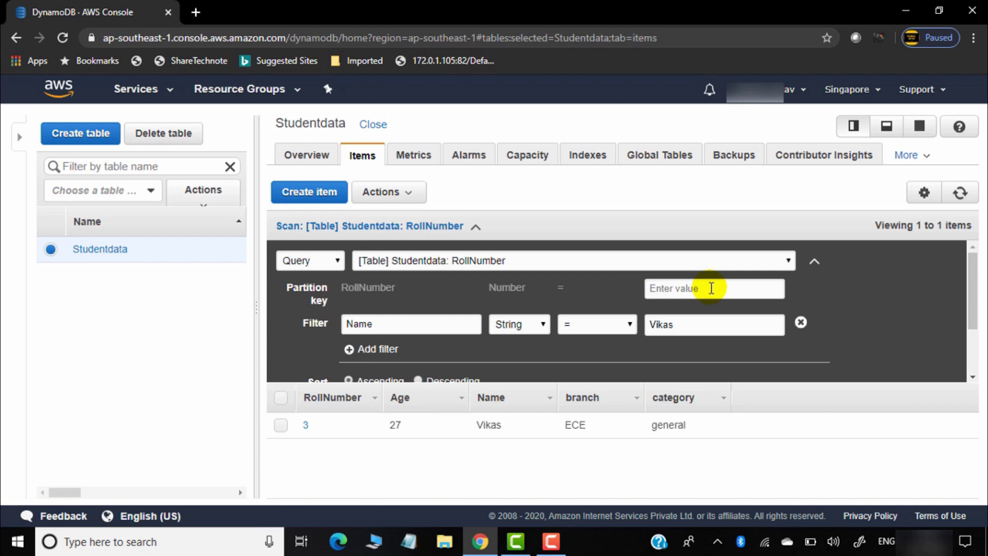
type("1")
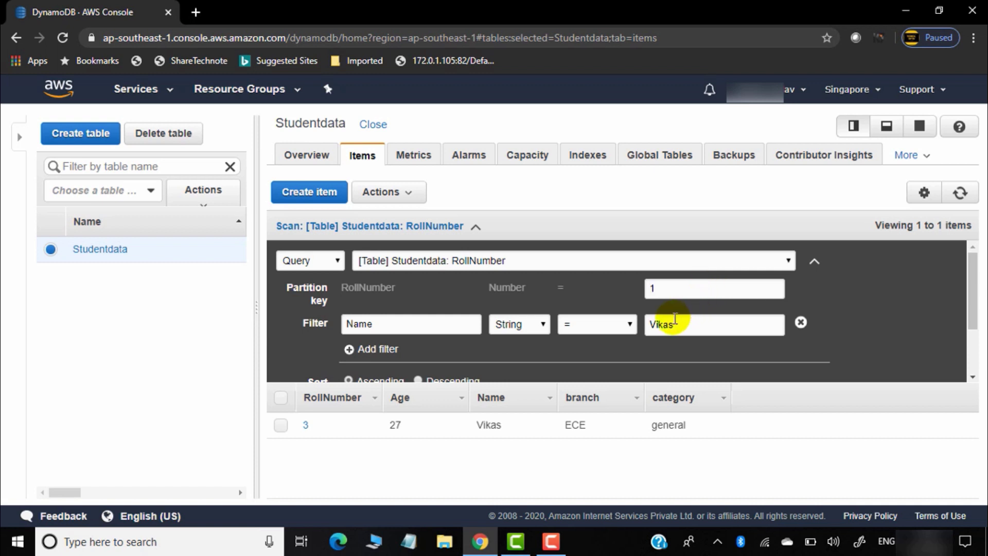
left_click(801, 323)
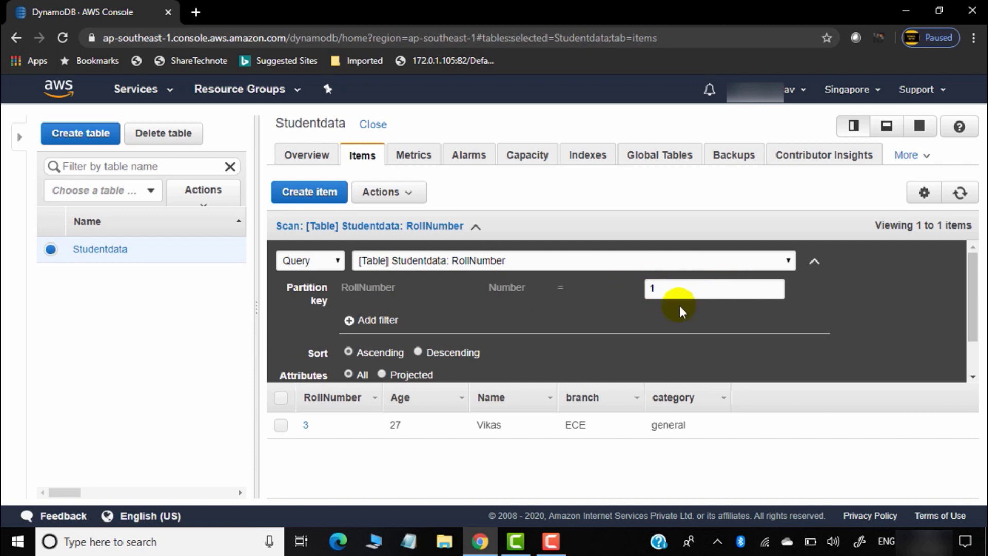
scroll(540, 303, "down", 1)
left_click(396, 360)
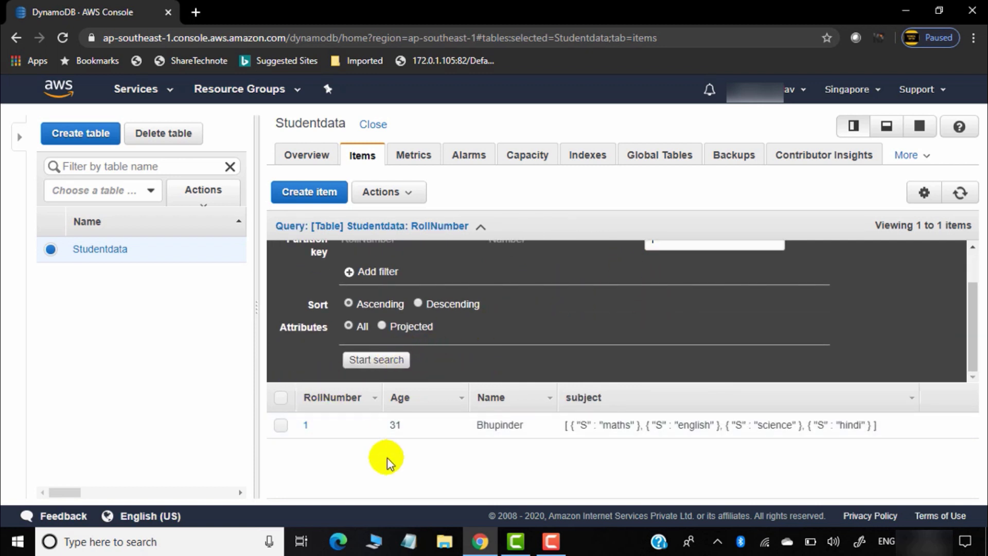
Step: Query the table for RollNumber 2 with a String filter of HOBBIES equal to PUBG
scroll(955, 326, "up", 2)
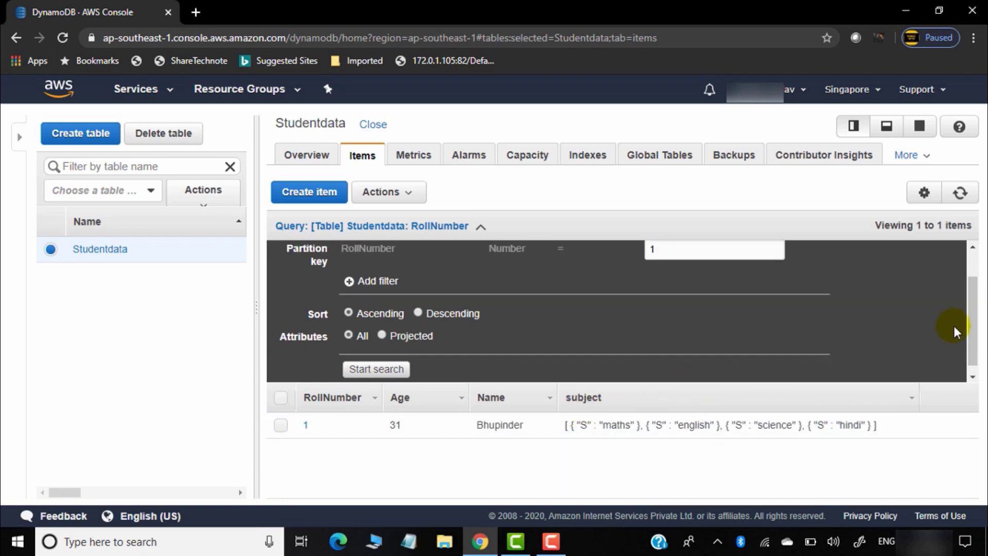
double_click(696, 287)
type("2")
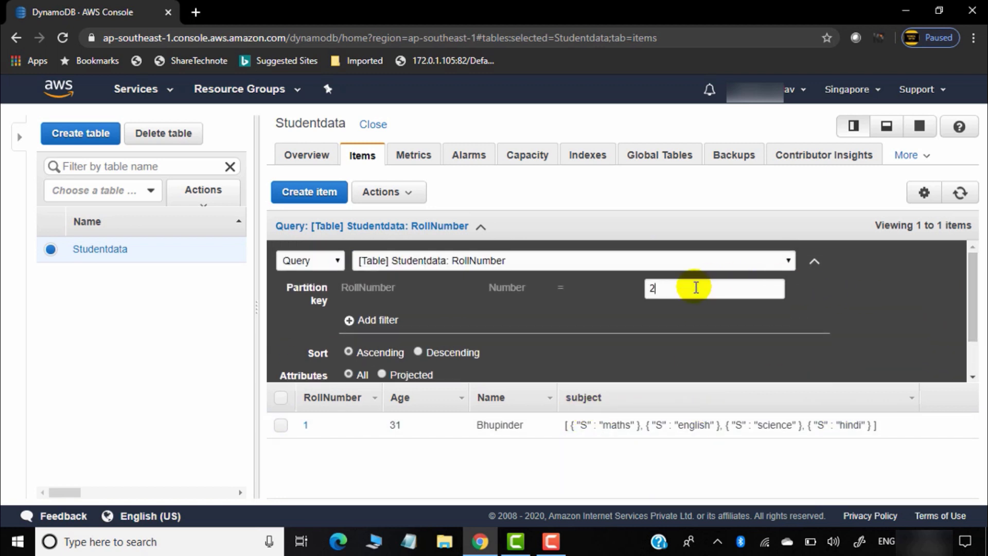
scroll(514, 338, "down", 1)
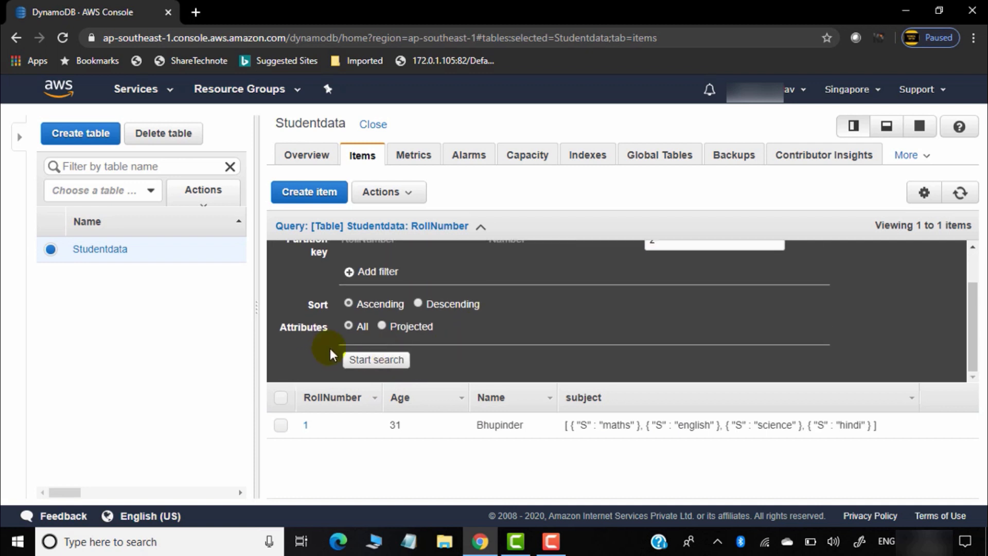
left_click(381, 360)
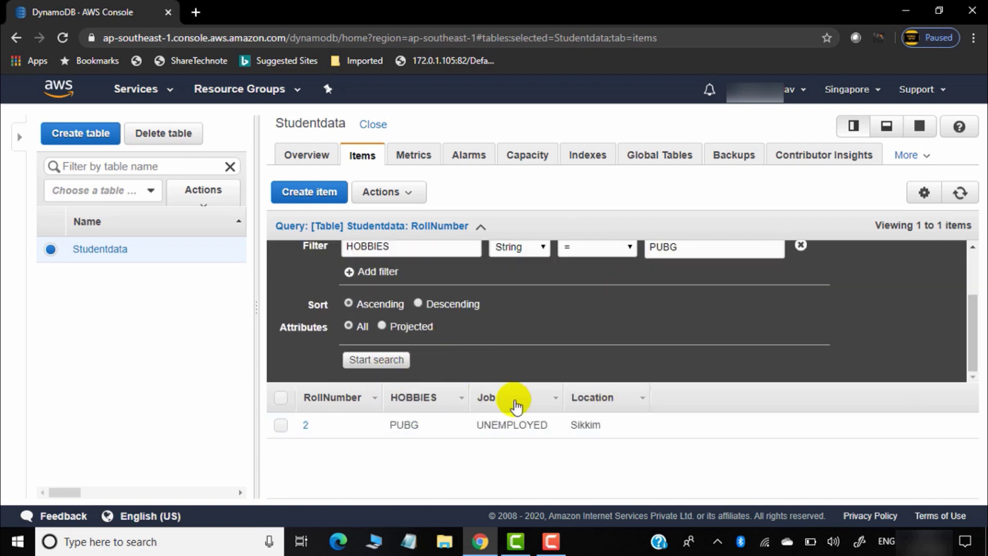
Step: Switch the search operation back to Scan and remove the HOBBIES filter
scroll(604, 347, "up", 2)
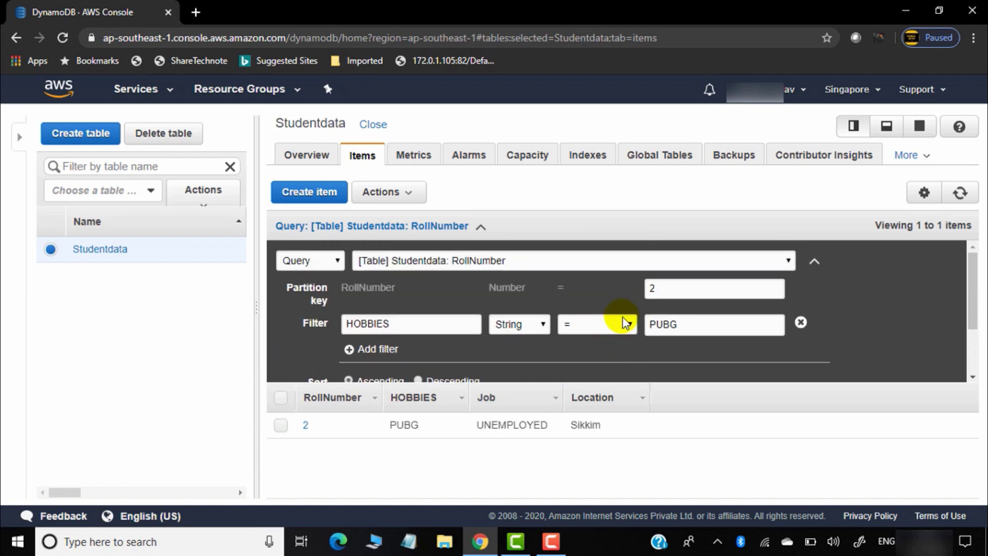
left_click(323, 260)
left_click(320, 281)
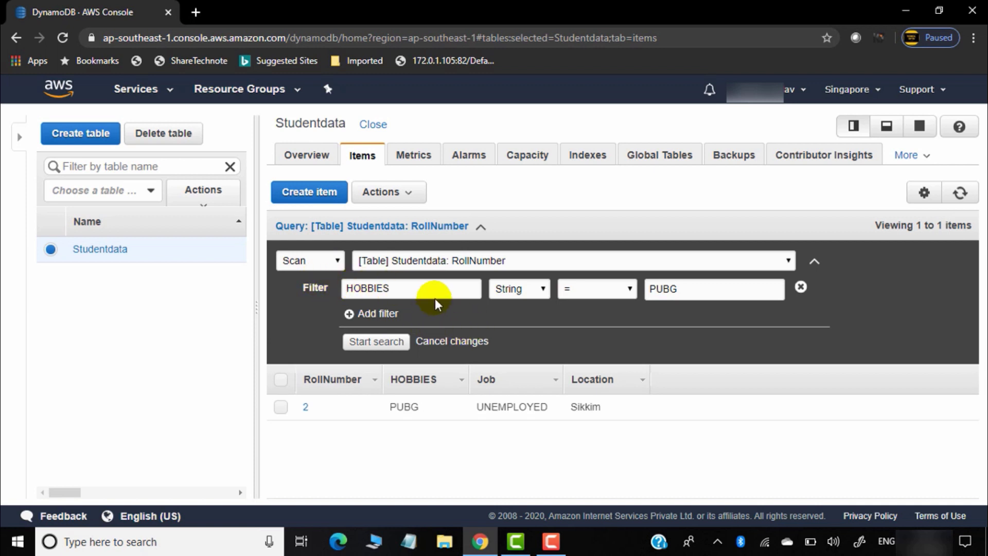
left_click(801, 290)
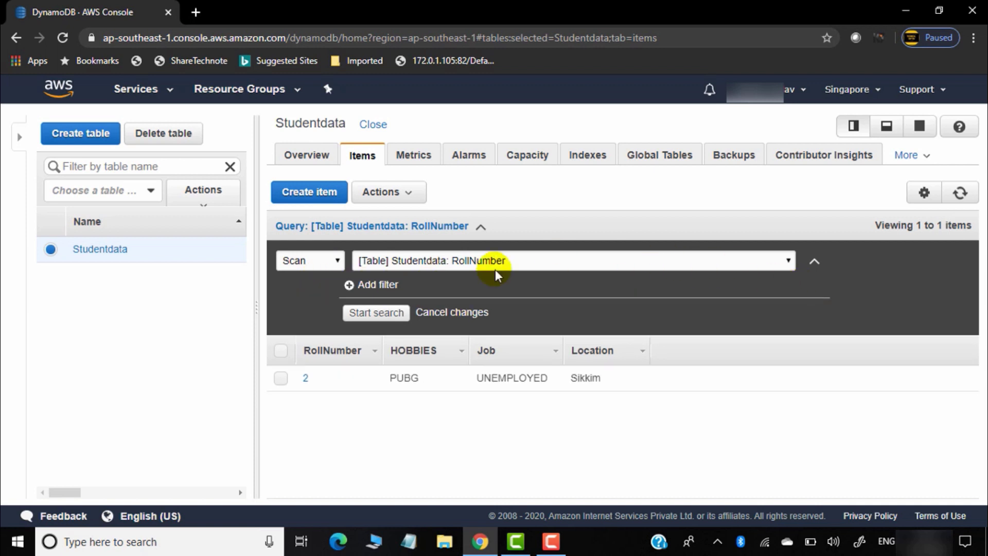
Step: Run the unfiltered scan of the Studentdata table and view the table's alarms
left_click(382, 317)
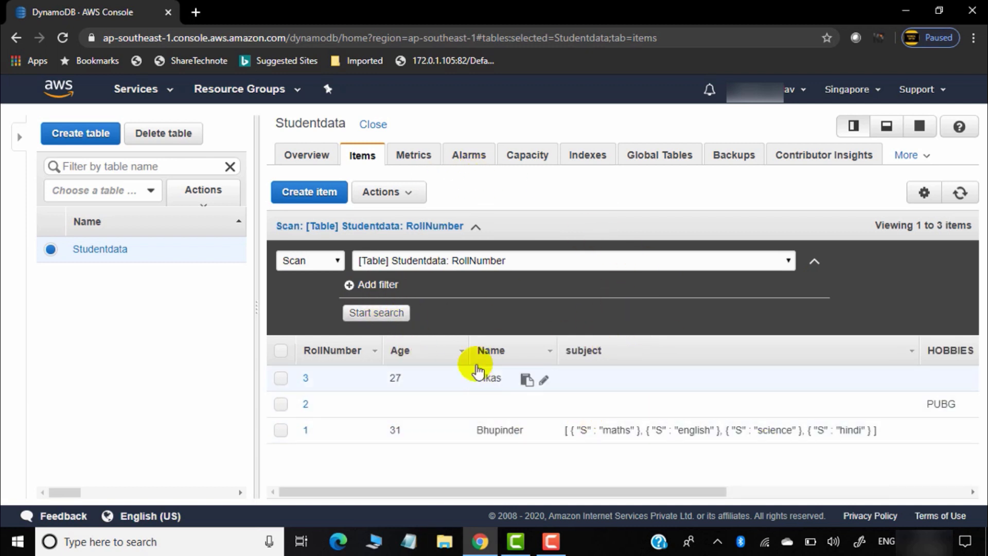
left_click(480, 157)
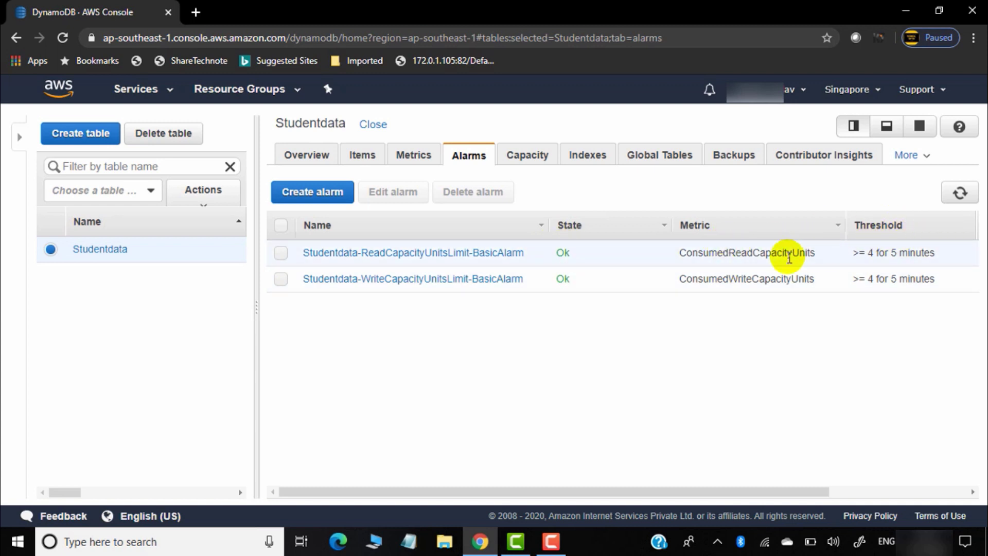
Step: Review the table's capacity settings with the On-demand read/write mode selected, dismissing the billing notification and leaving the change unsaved
left_click(525, 153)
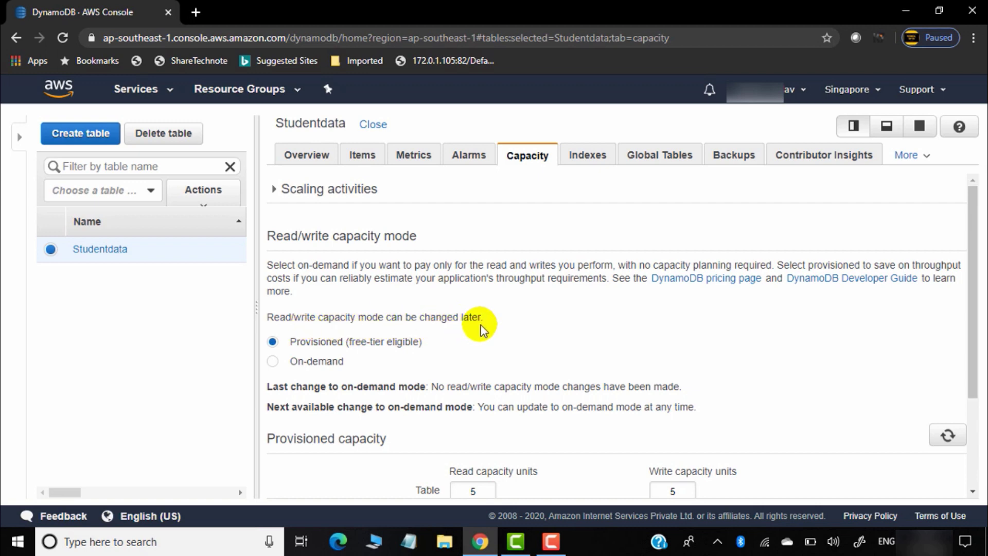
left_click(273, 362)
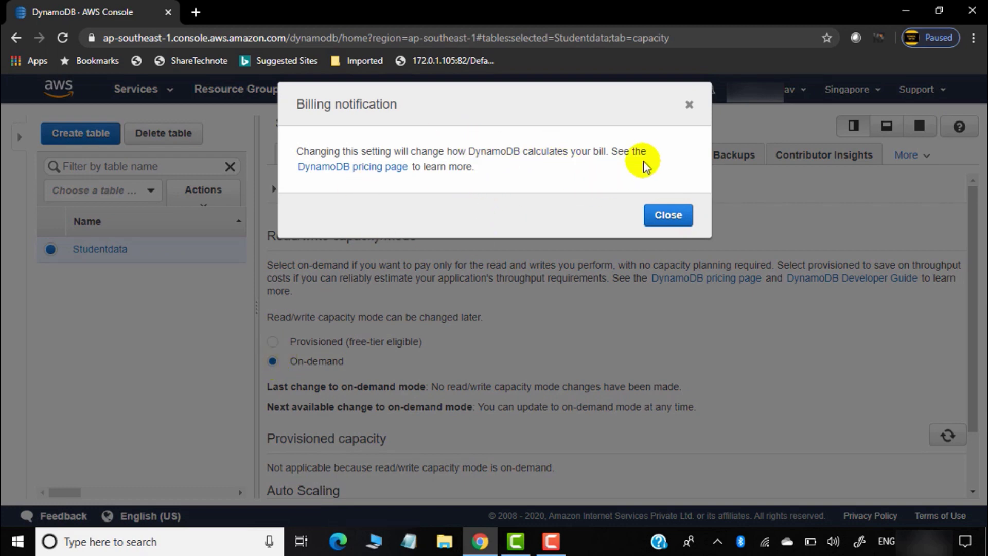
left_click(689, 104)
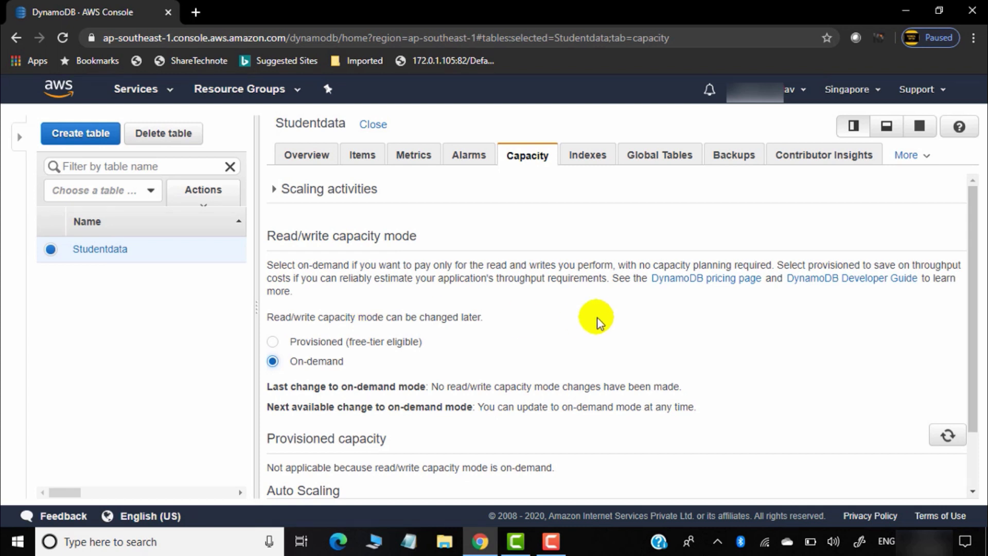
scroll(597, 317, "down", 2)
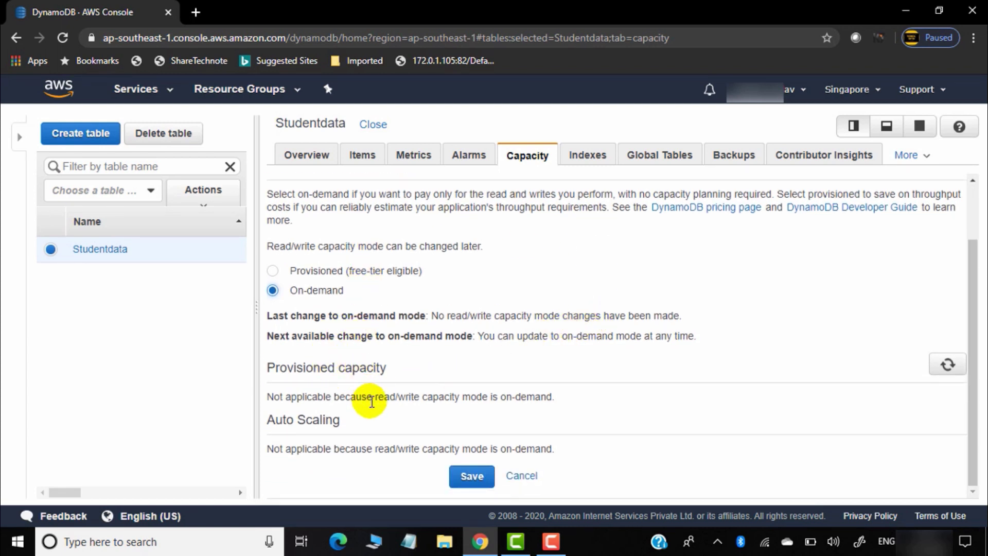
scroll(329, 299, "up", 2)
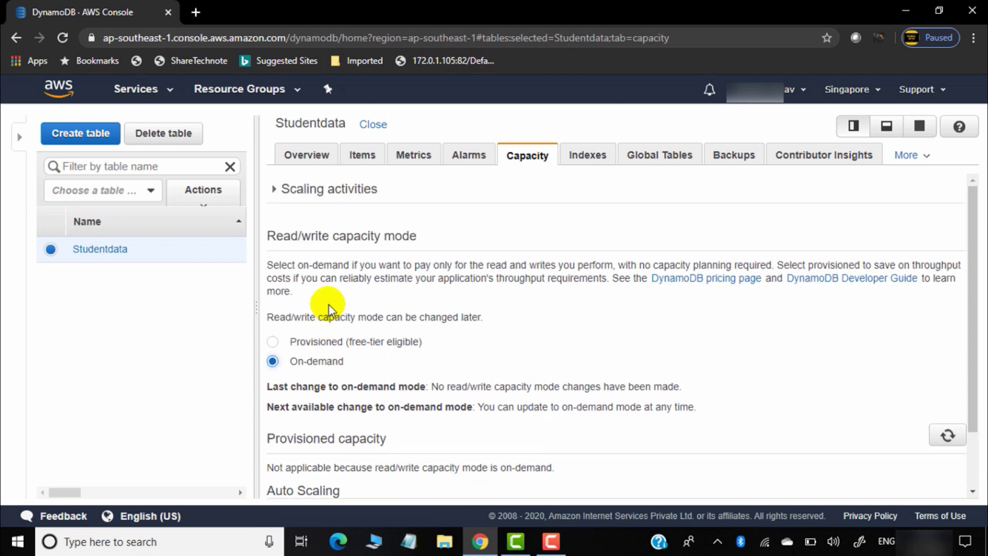
Step: Examine the table's indexes and its global table requirements and regions
left_click(589, 156)
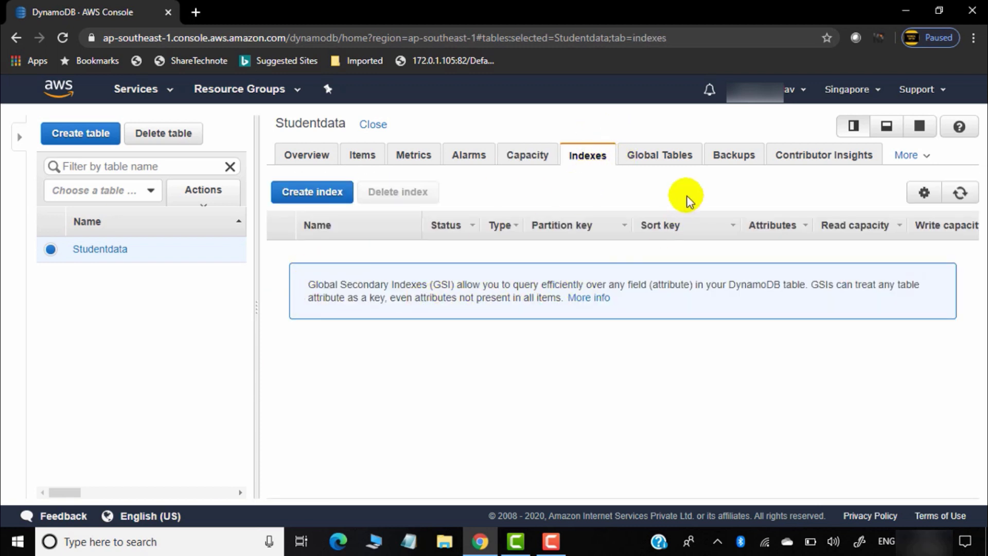
left_click(670, 157)
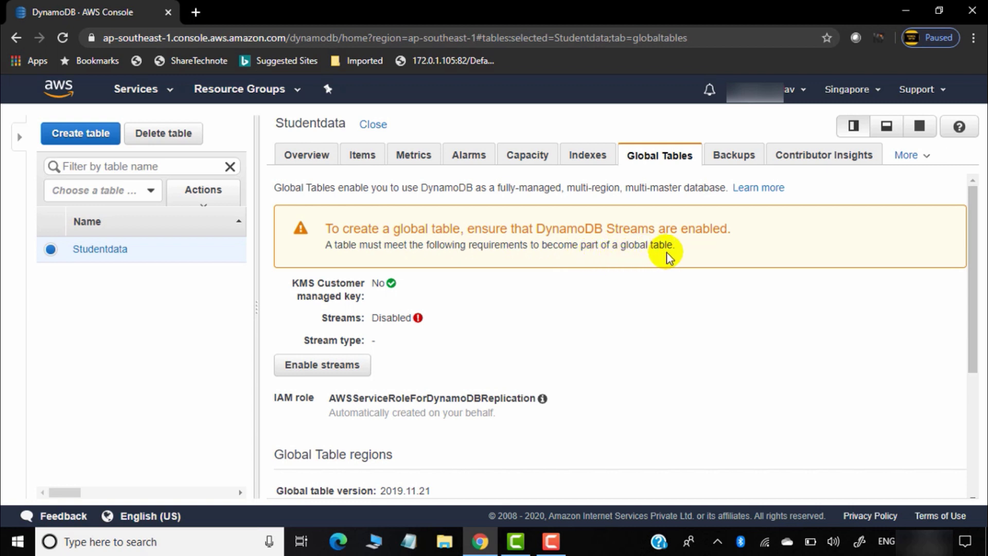
scroll(664, 258, "down", 2)
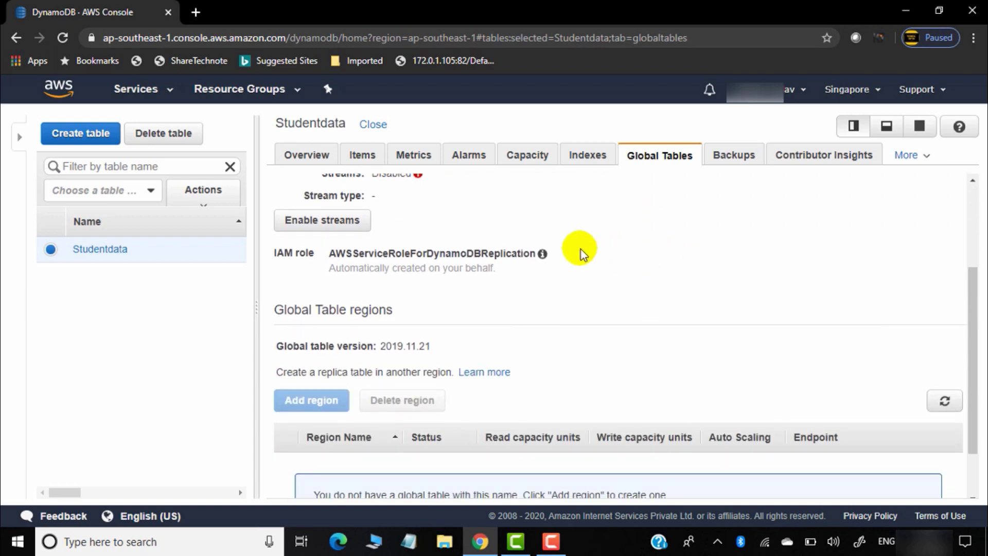
scroll(504, 246, "up", 1)
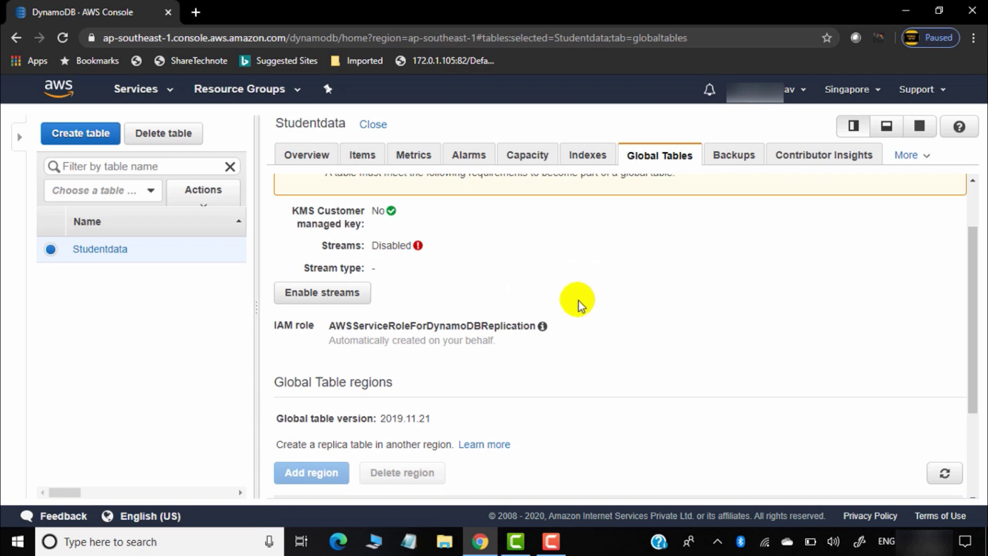
Step: Review the table's point-in-time recovery and on-demand backup options, and return to its overview
left_click(741, 151)
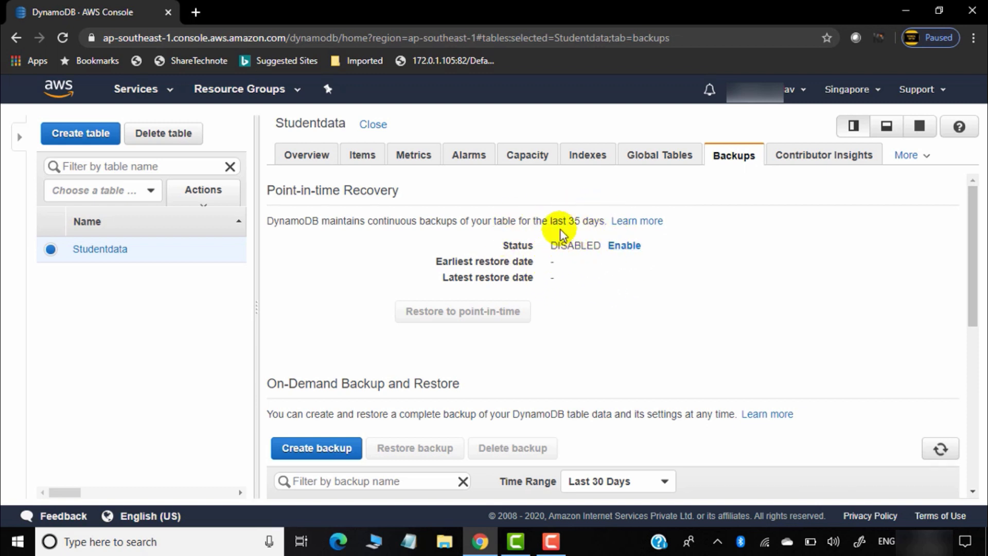
scroll(649, 279, "down", 1)
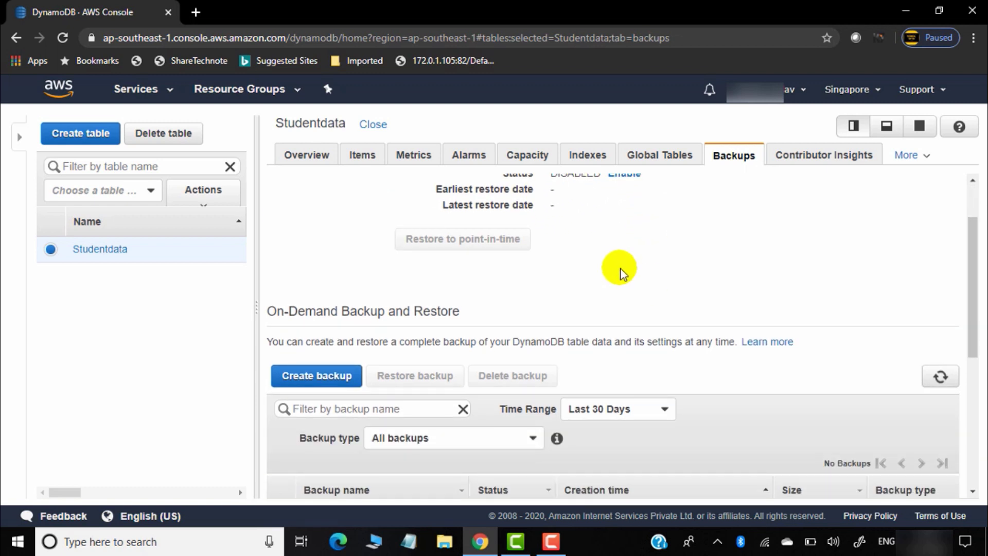
scroll(625, 260, "down", 2)
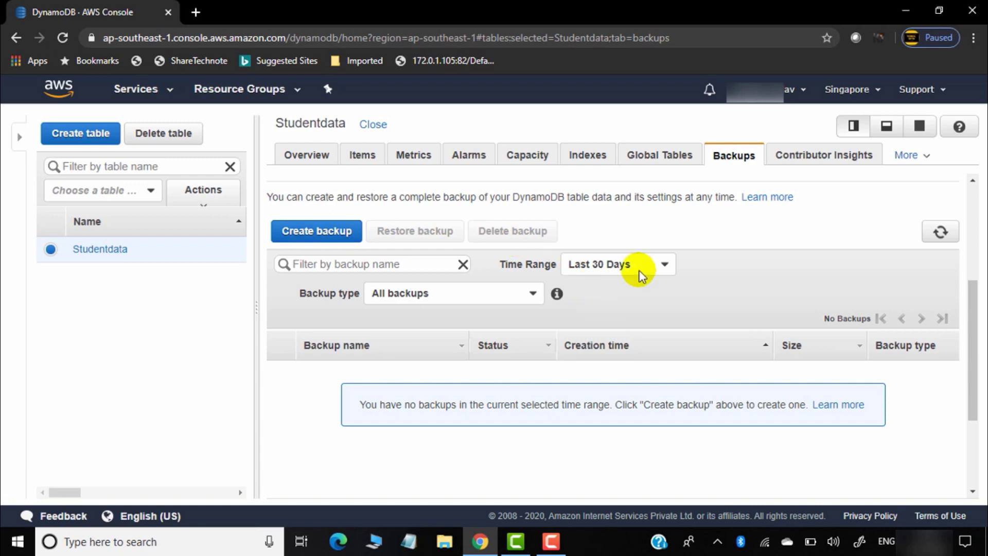
scroll(679, 248, "up", 2)
scroll(314, 174, "up", 2)
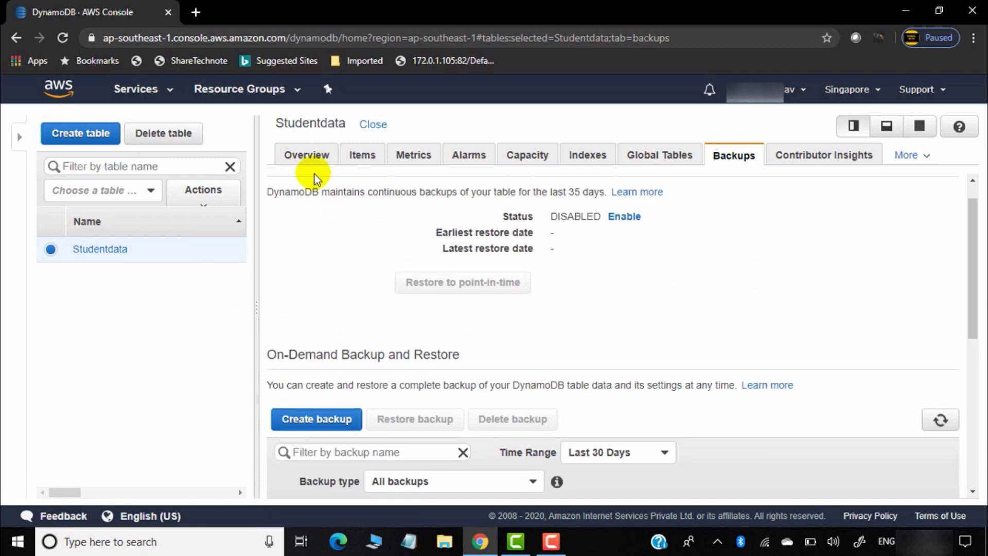
left_click(316, 157)
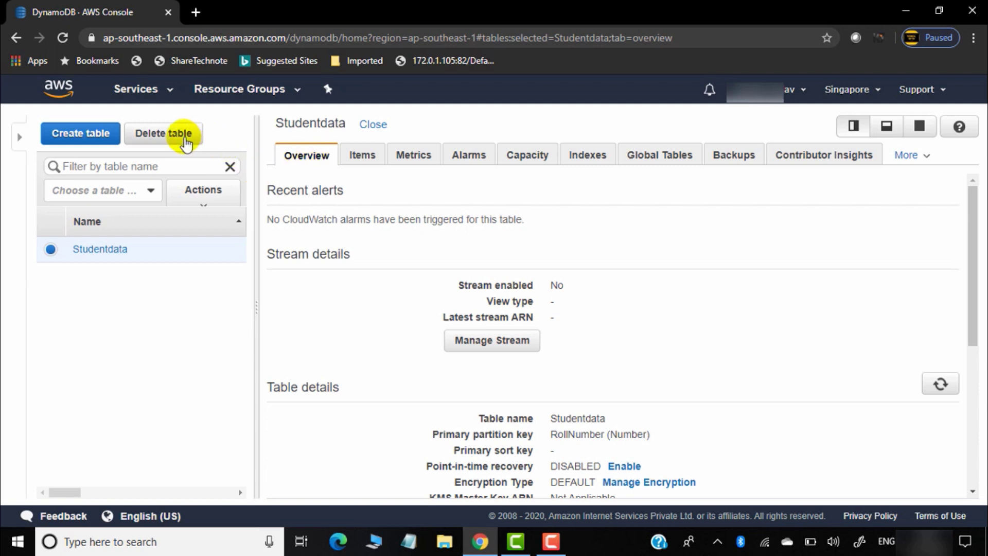
Step: Delete the Studentdata table and all its CloudWatch alarms without creating a backup, confirming with the word "delete"
left_click(136, 135)
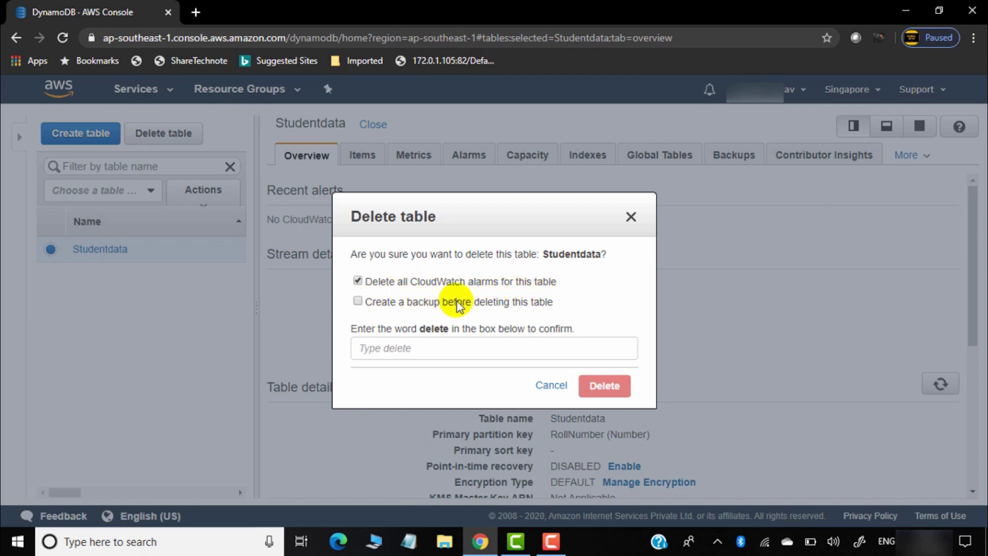
left_click(359, 303)
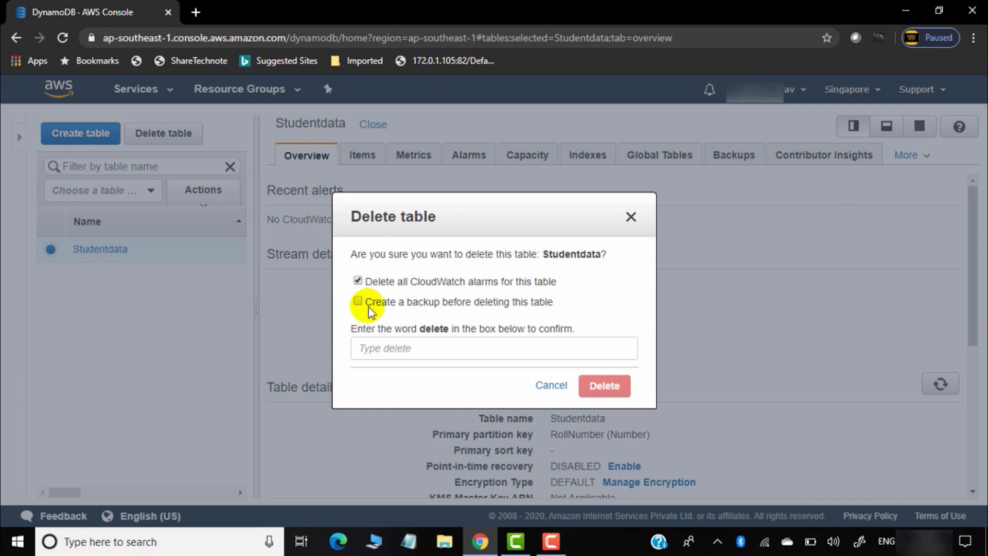
left_click(427, 348)
type("D")
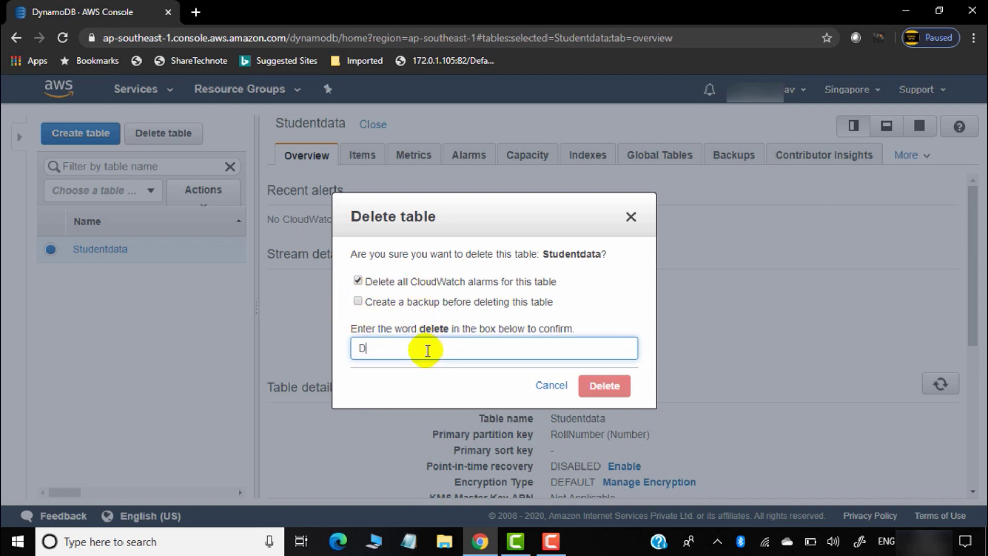
type("ELETE")
key("BackSpace")
key("BackSpace")
key("BackSpace")
key("BackSpace")
key("BackSpace")
key("BackSpace")
type("delete")
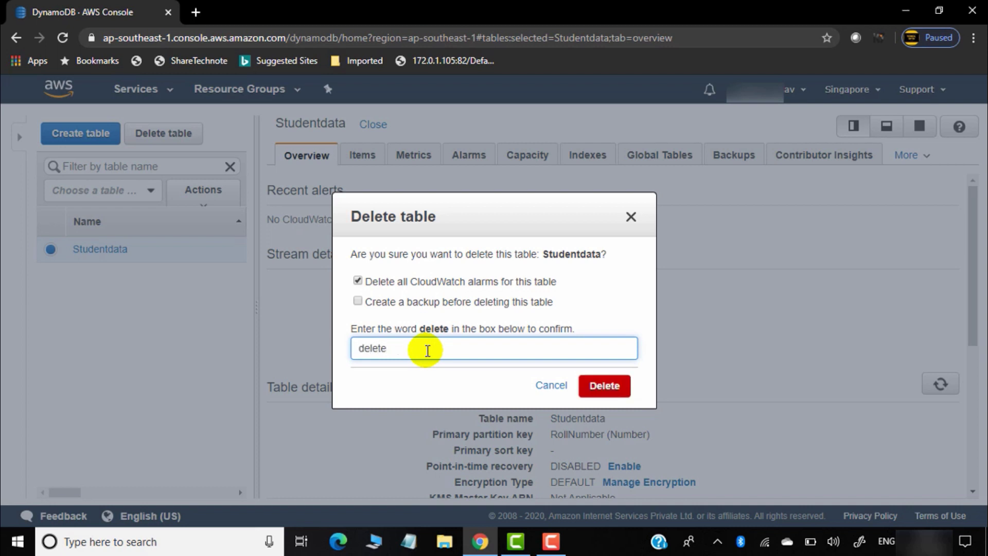
left_click(602, 387)
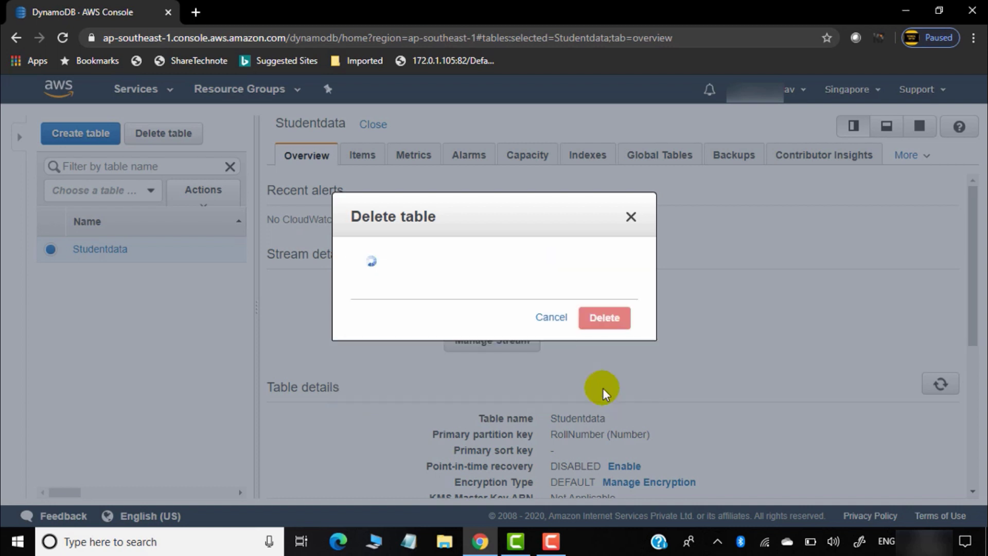